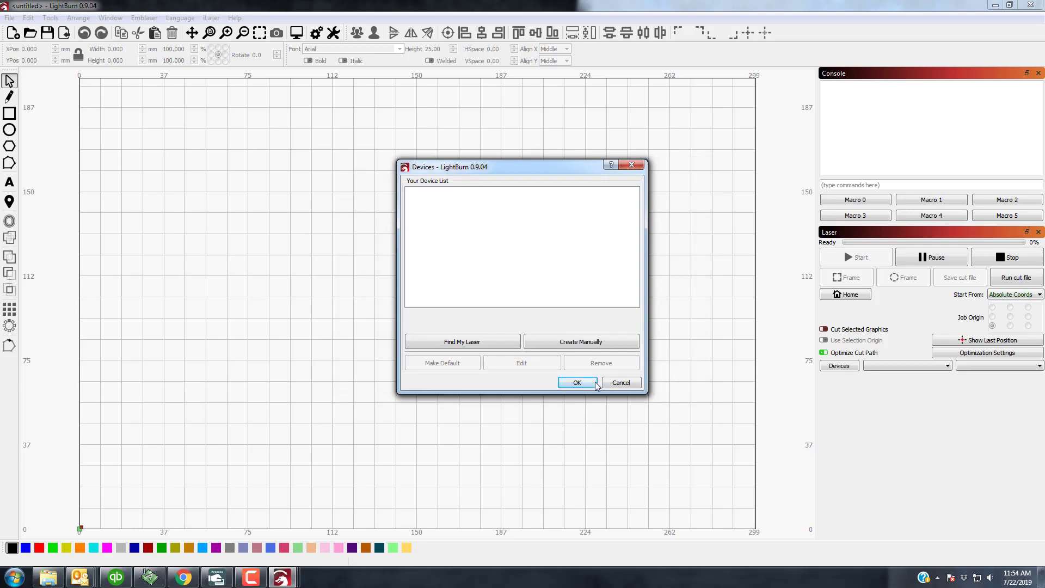
Dismiss the device list, then set the units to Inches / sec, visual grid spacing to 0.25 and DXF import to Inches
click(615, 383)
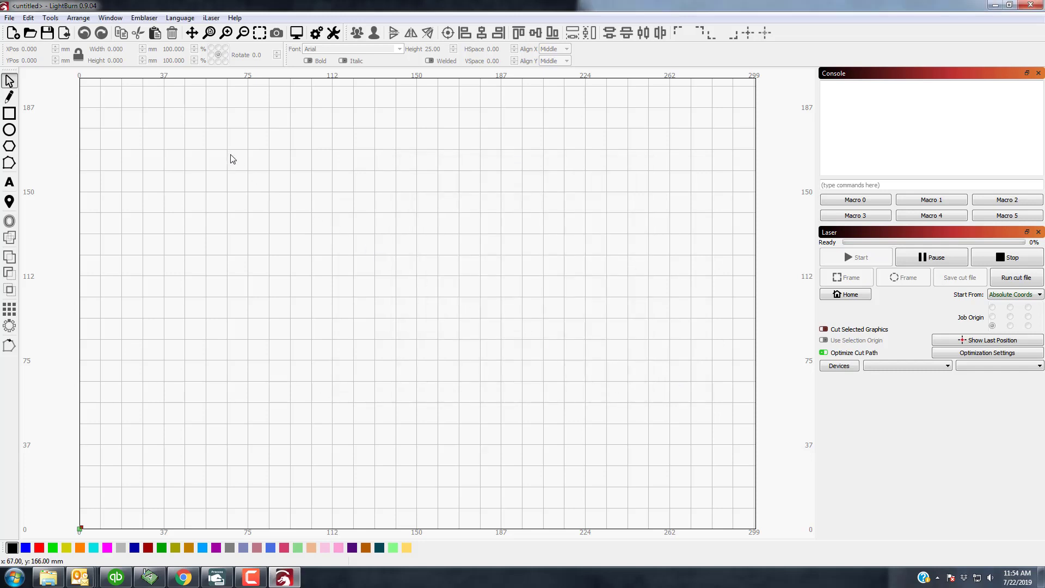
click(28, 18)
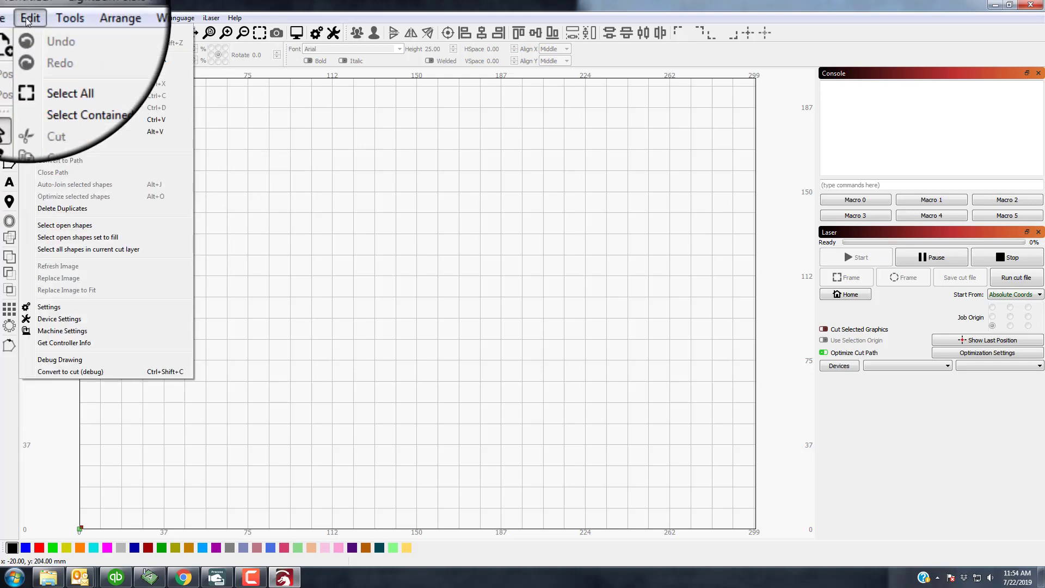
click(95, 311)
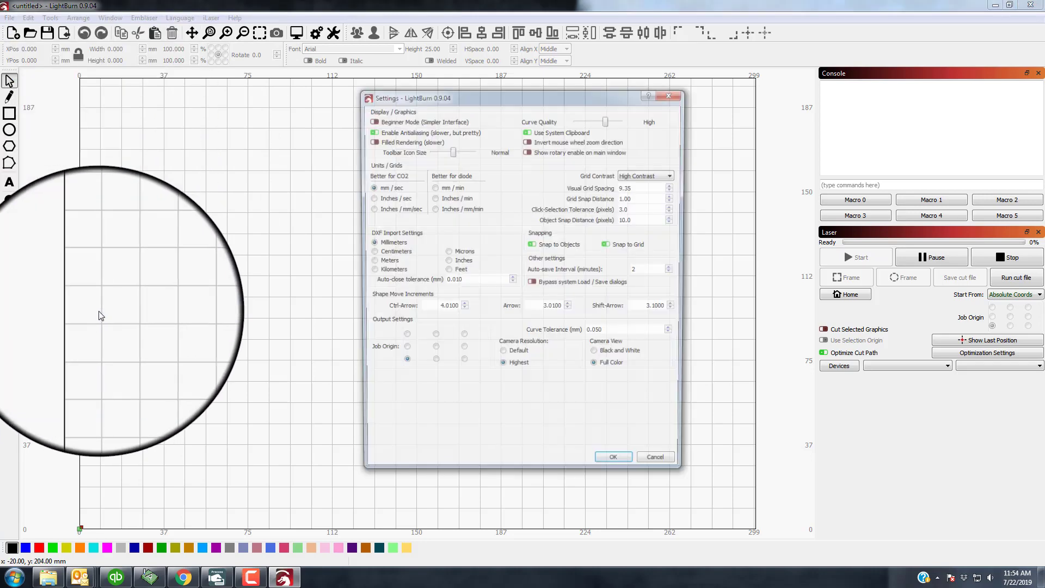
click(371, 200)
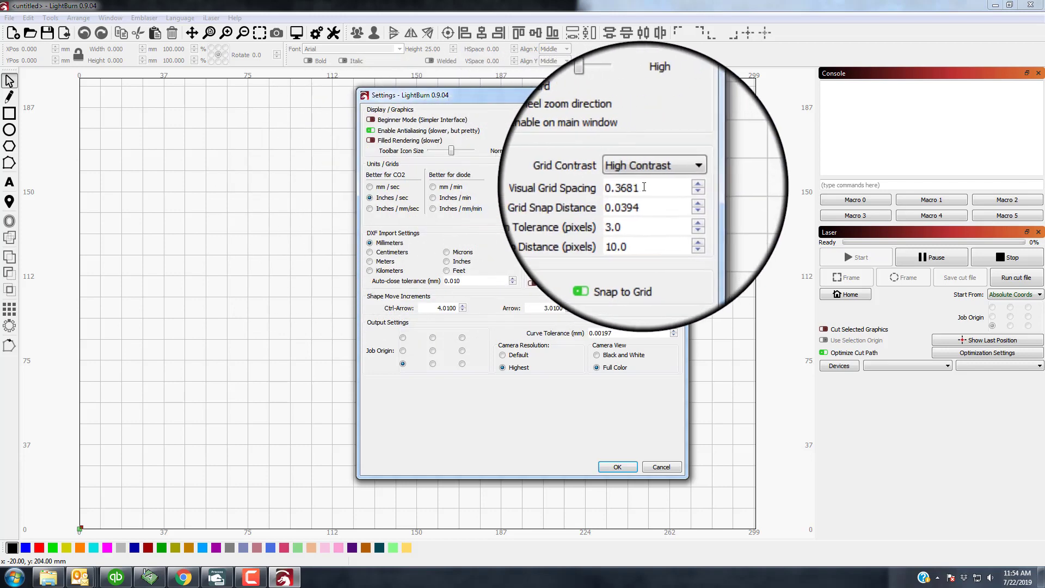
double_click(621, 190)
text(0.25)
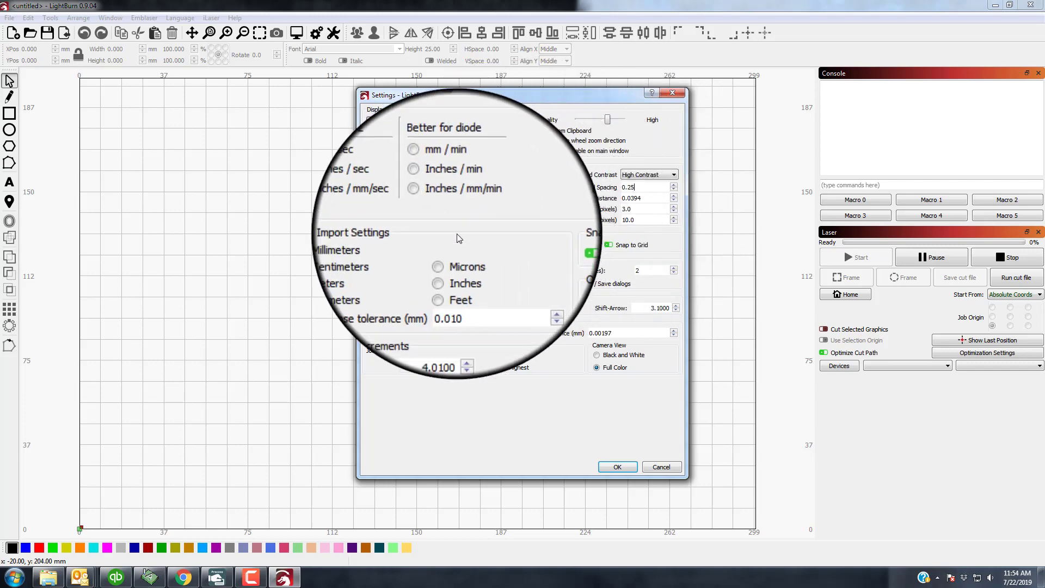
click(446, 261)
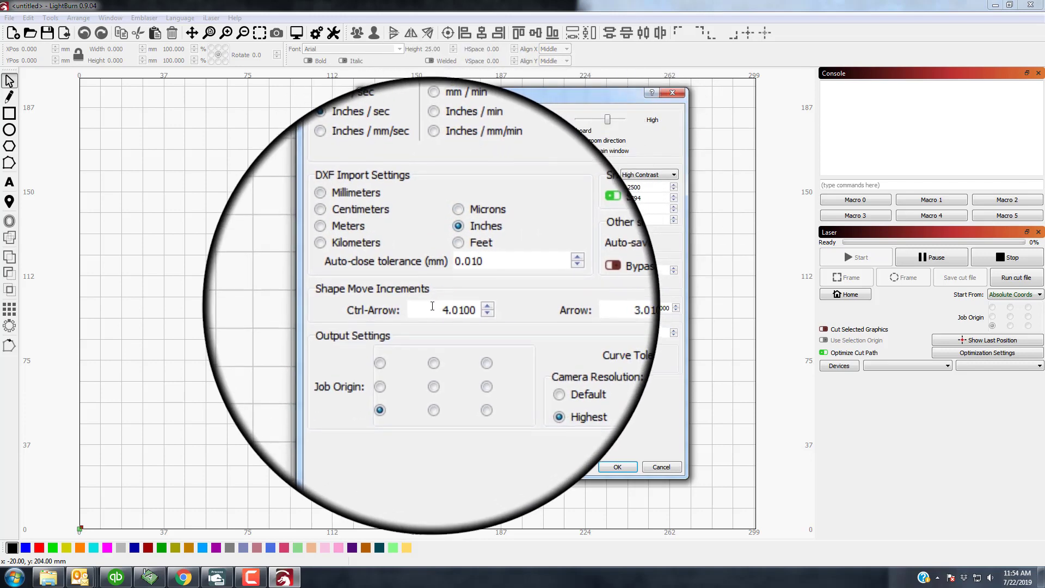
Set the shape move increments to 0.01 for Ctrl-Arrow, 0.01 for Arrow and 0.1 for Shift-Arrow, with a lower-left job origin, and apply the settings
double_click(451, 308)
text(0.01)
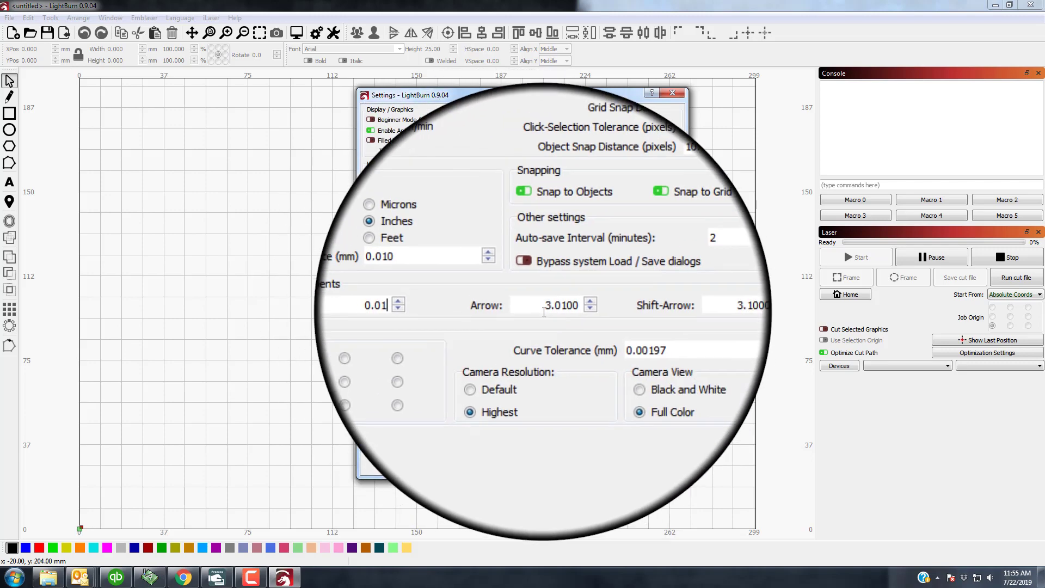
key(Tab)
text(0.01)
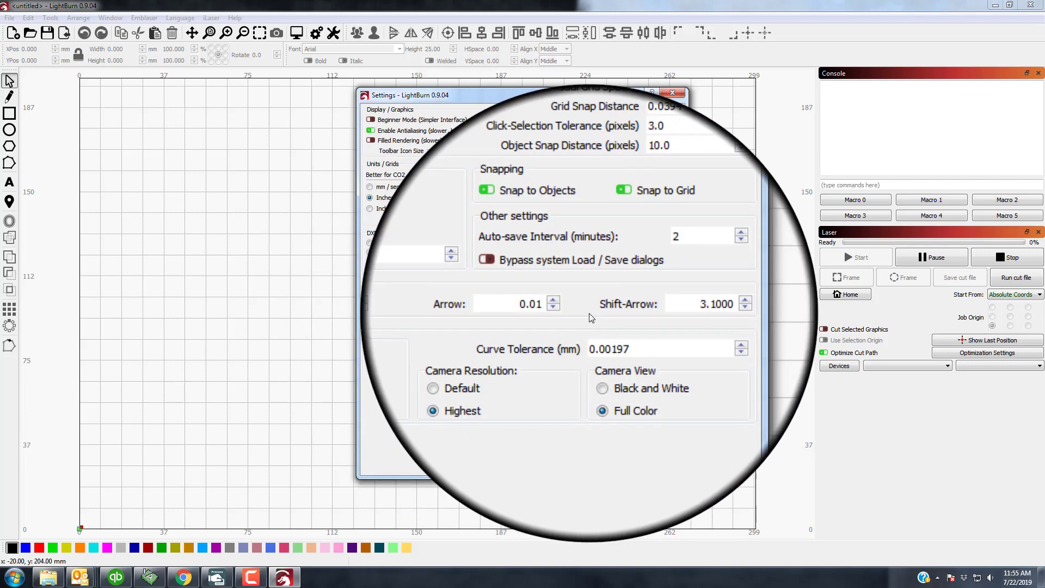
key(Tab)
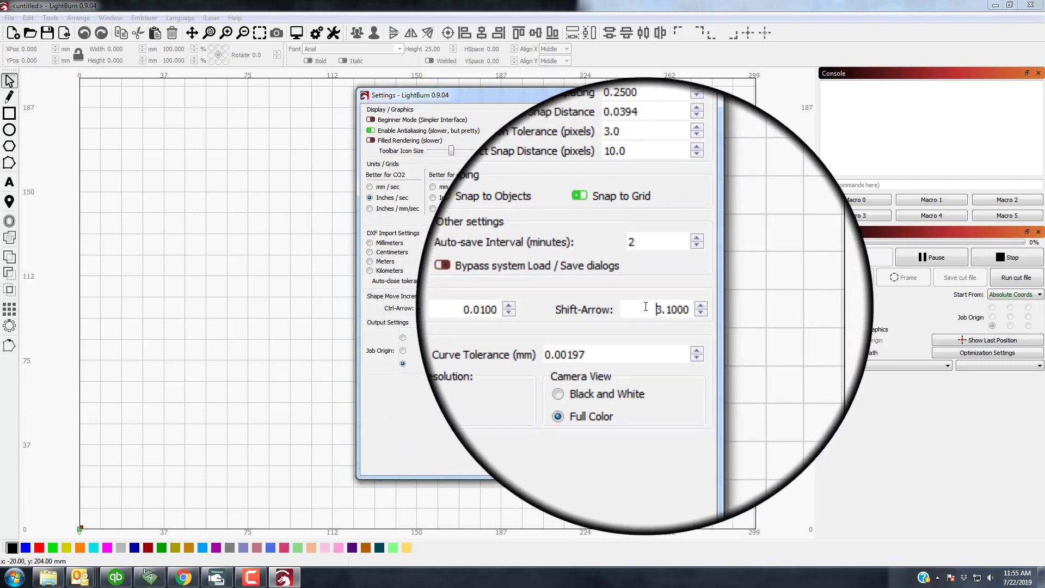
text(0.1)
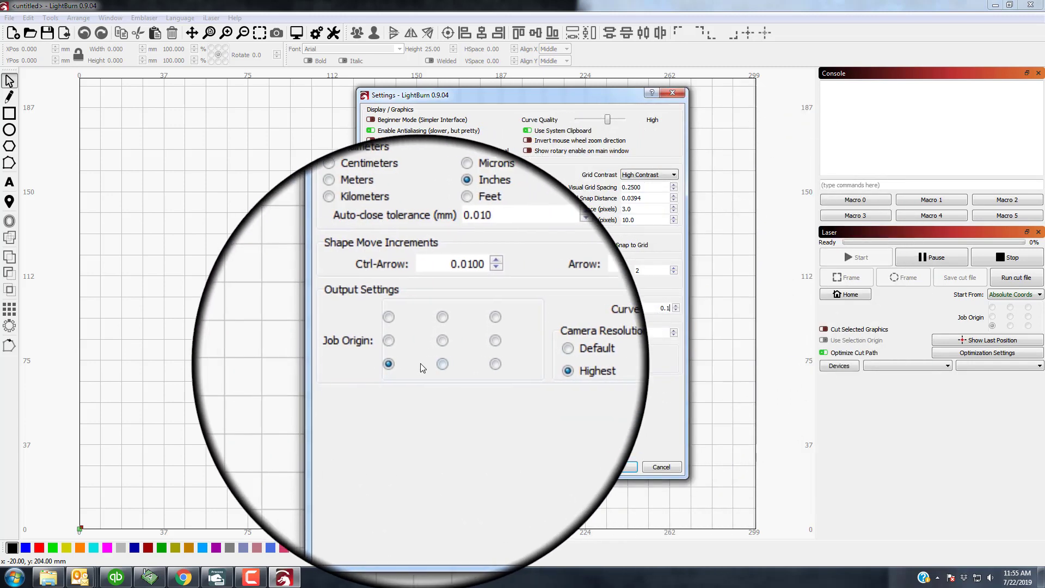
click(402, 364)
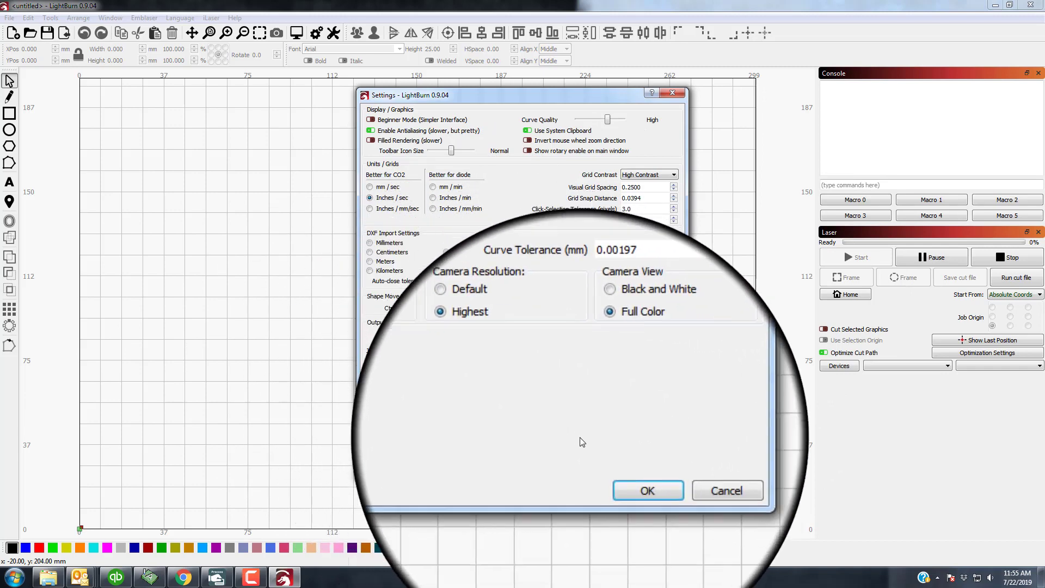
click(615, 465)
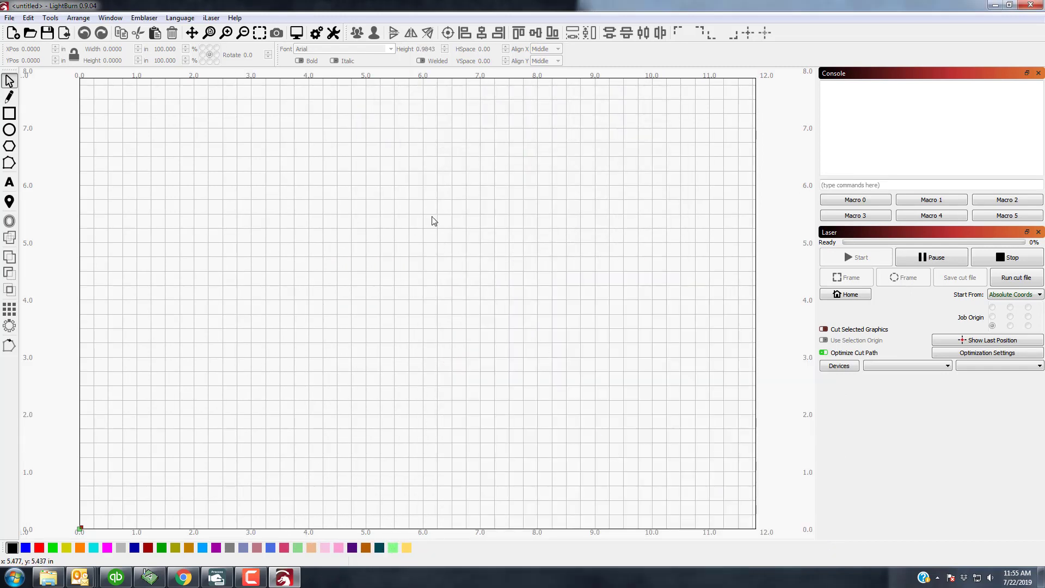
Close the Console and Laser windows to enlarge the workspace
click(1037, 73)
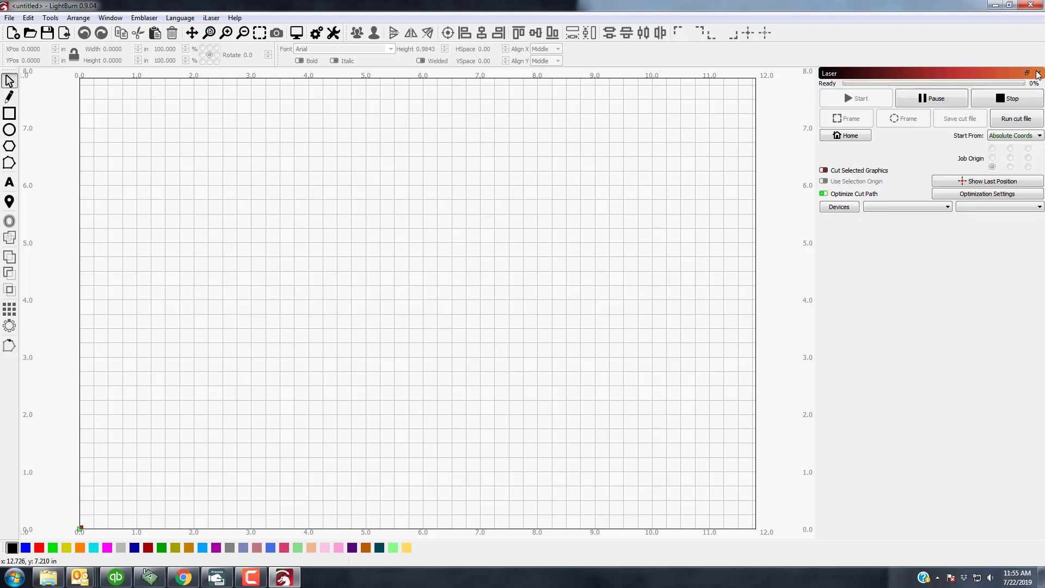
click(1038, 74)
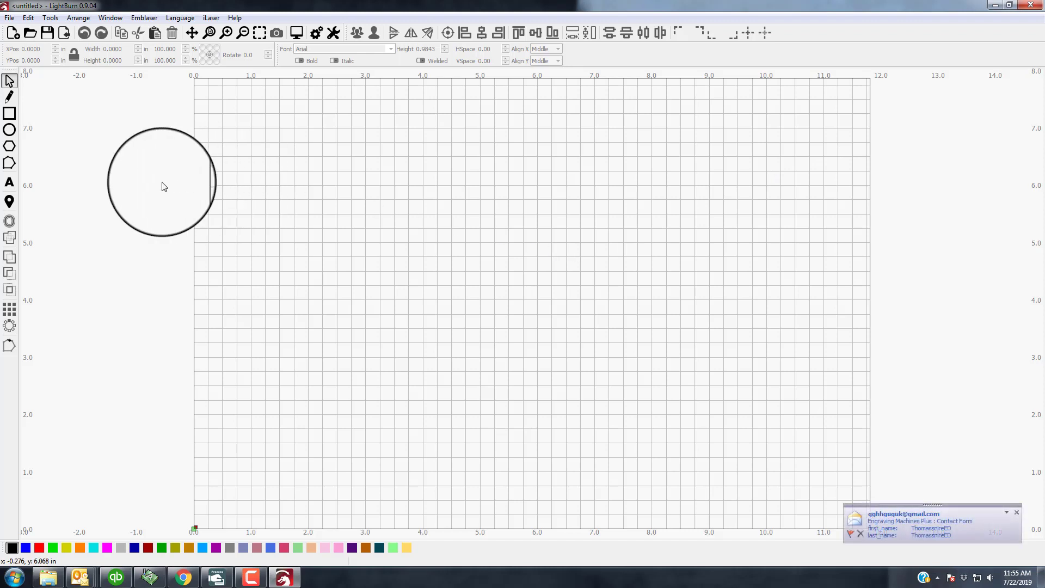
Add a first name as welded text on the work area, centred at about X 4.07, Y 4.23 in
click(9, 183)
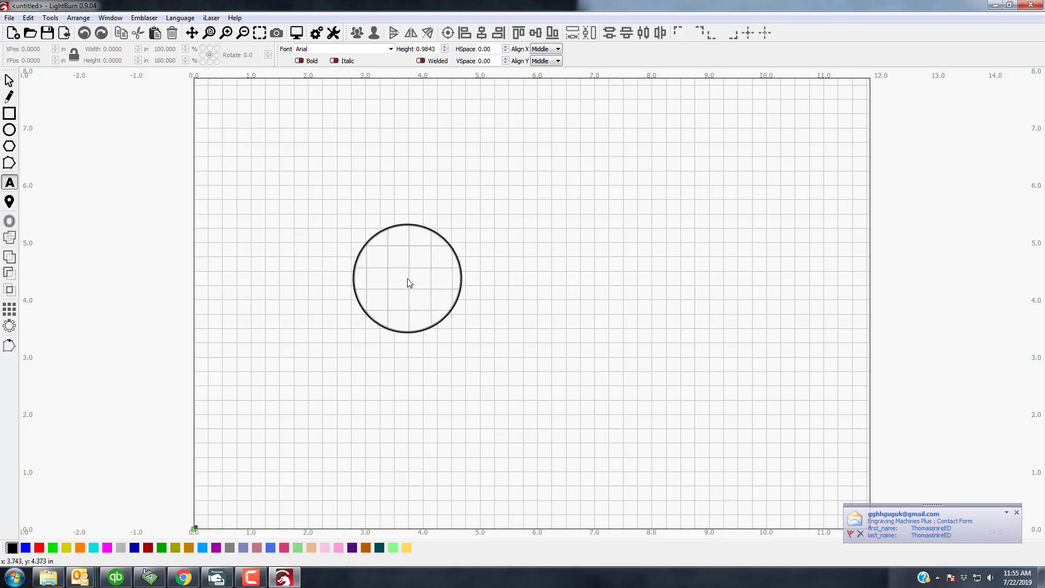
click(427, 282)
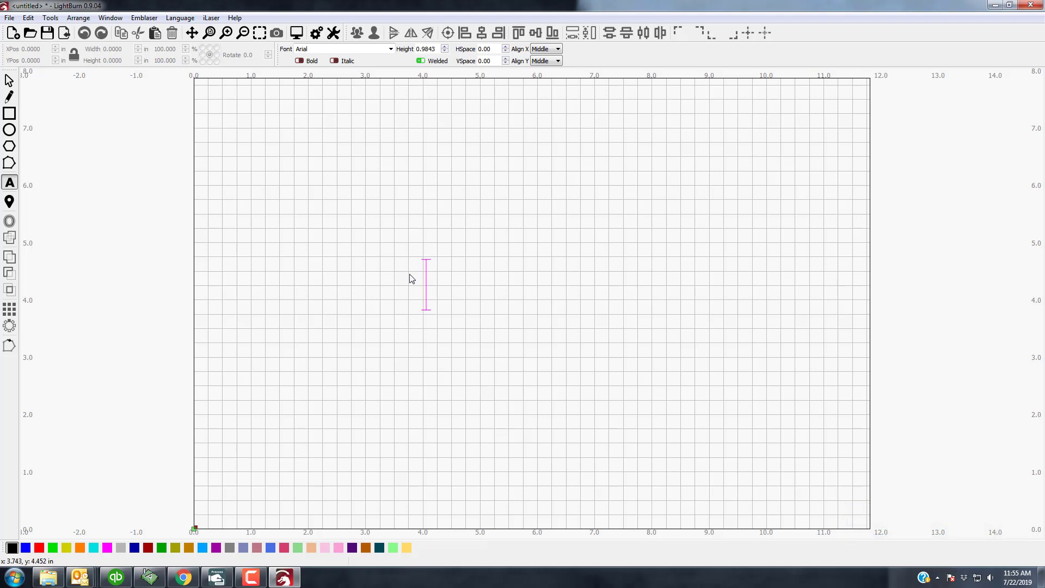
text(Frank)
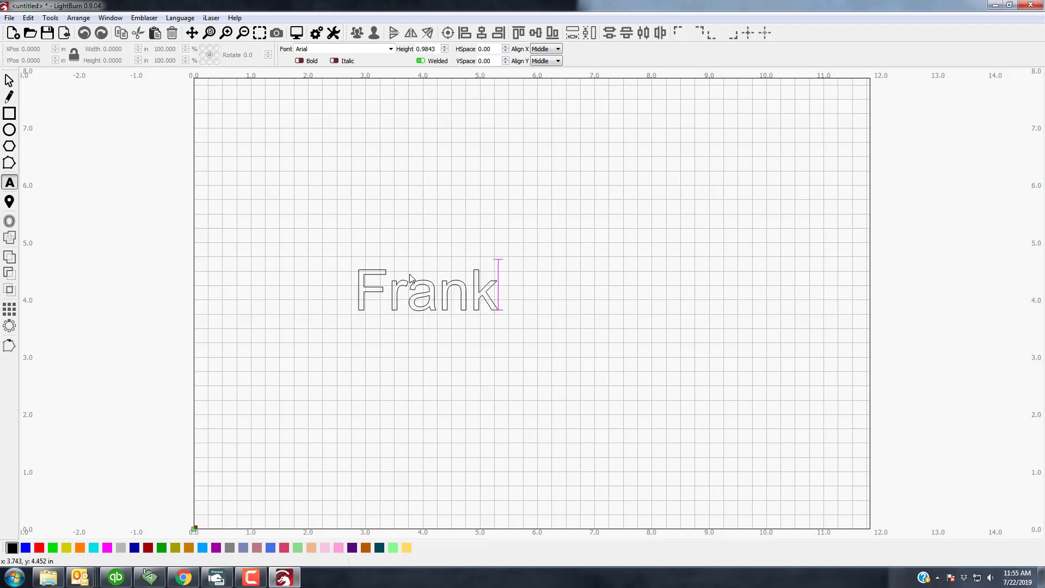
Browse through the fonts on the name text and set its font to David
click(374, 82)
scroll(373, 50, down, 6)
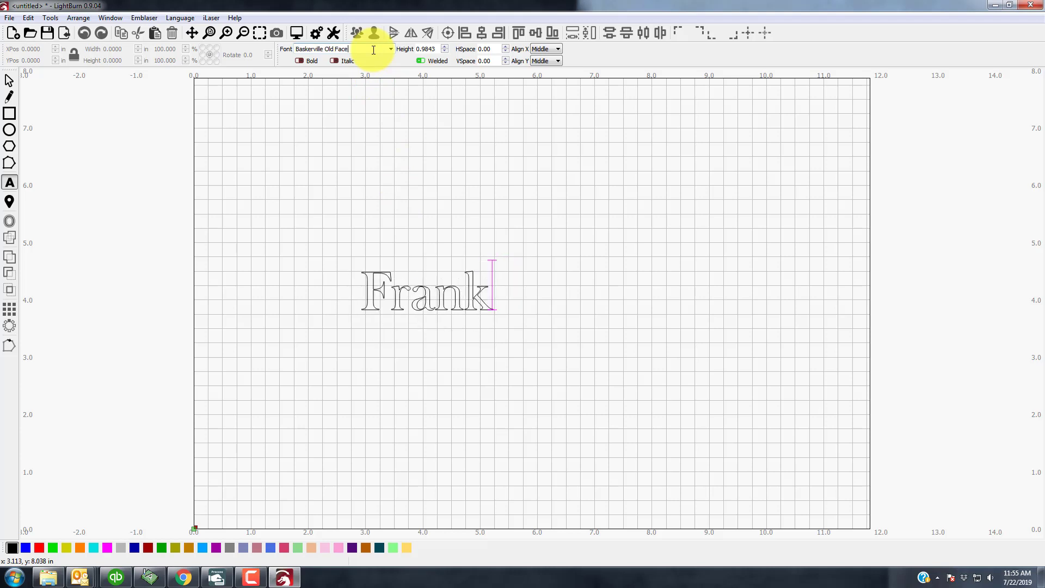
scroll(373, 50, down, 8)
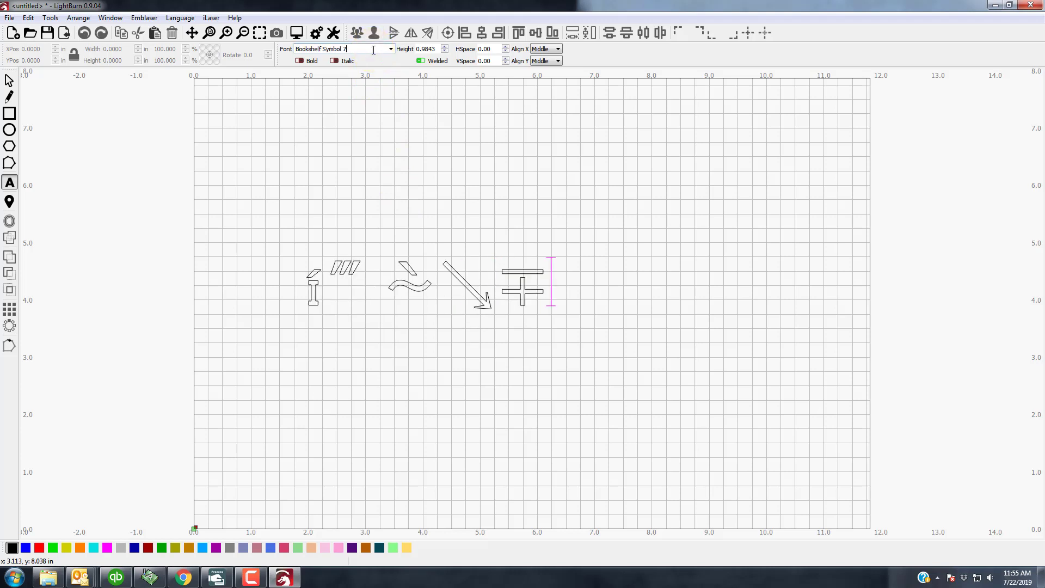
scroll(374, 50, down, 7)
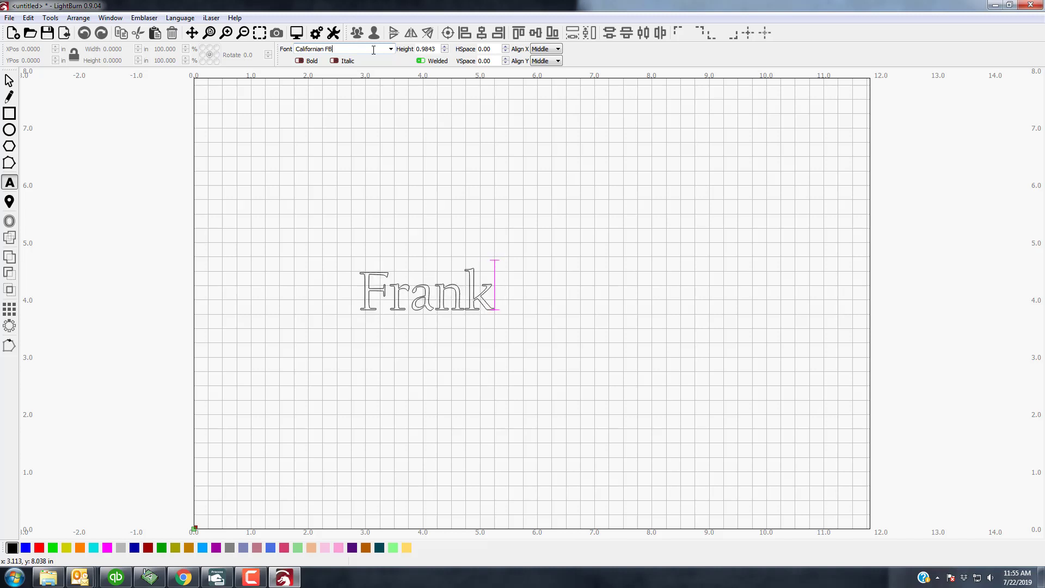
scroll(374, 50, down, 6)
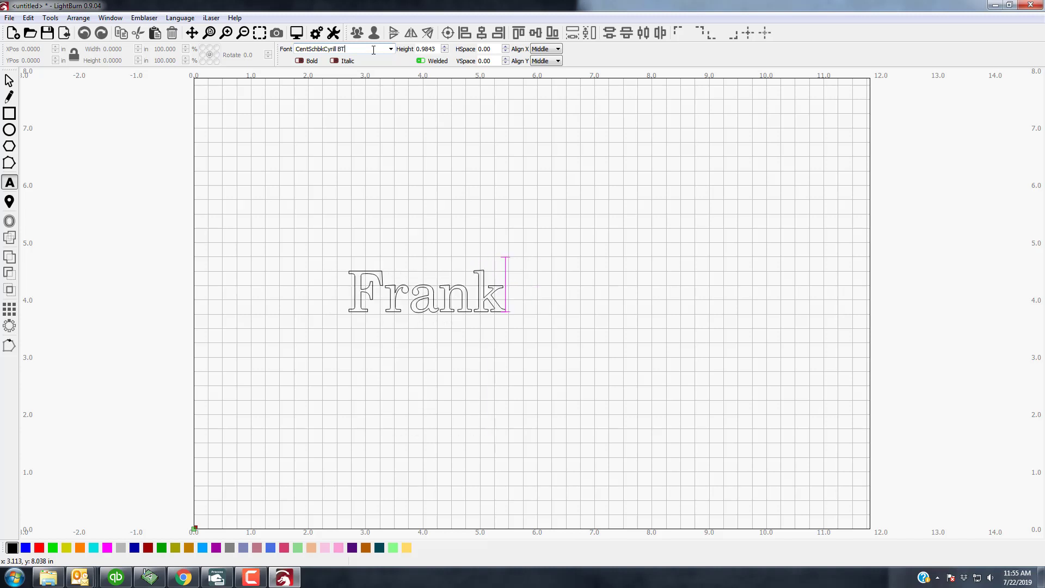
scroll(374, 50, down, 5)
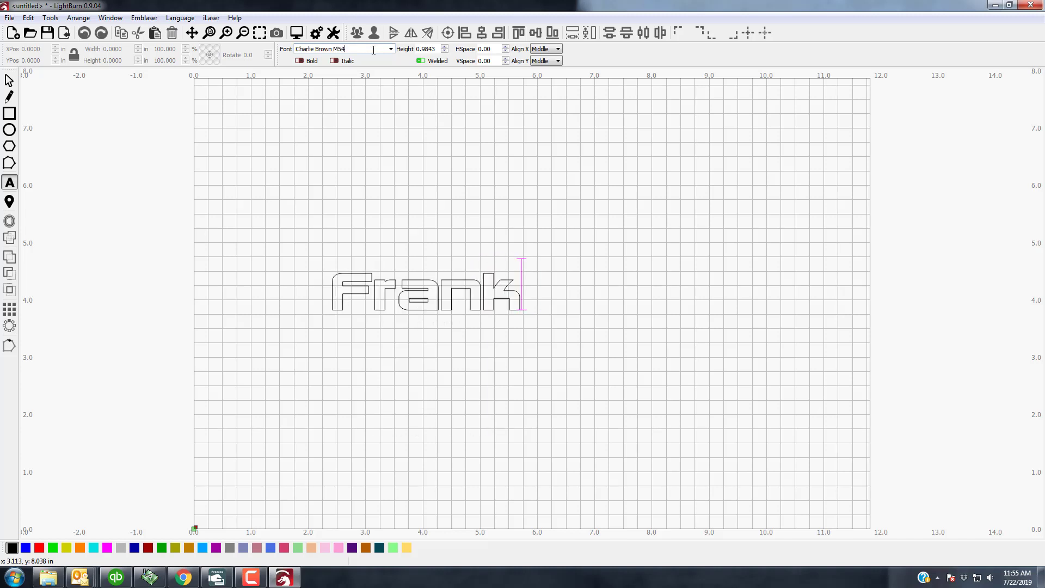
scroll(373, 50, down, 2)
scroll(373, 50, down, 7)
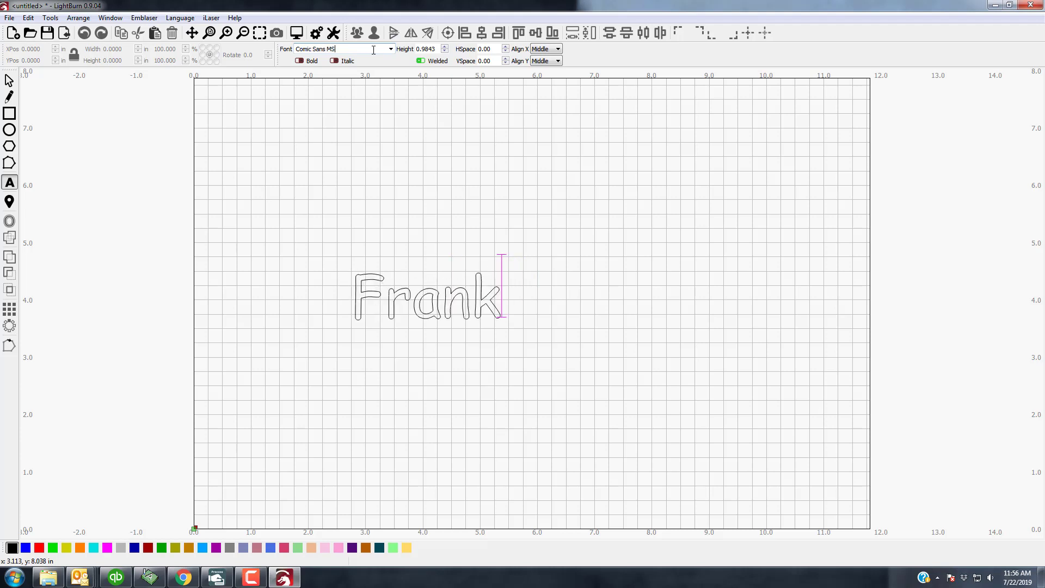
scroll(373, 50, down, 1)
scroll(374, 50, down, 2)
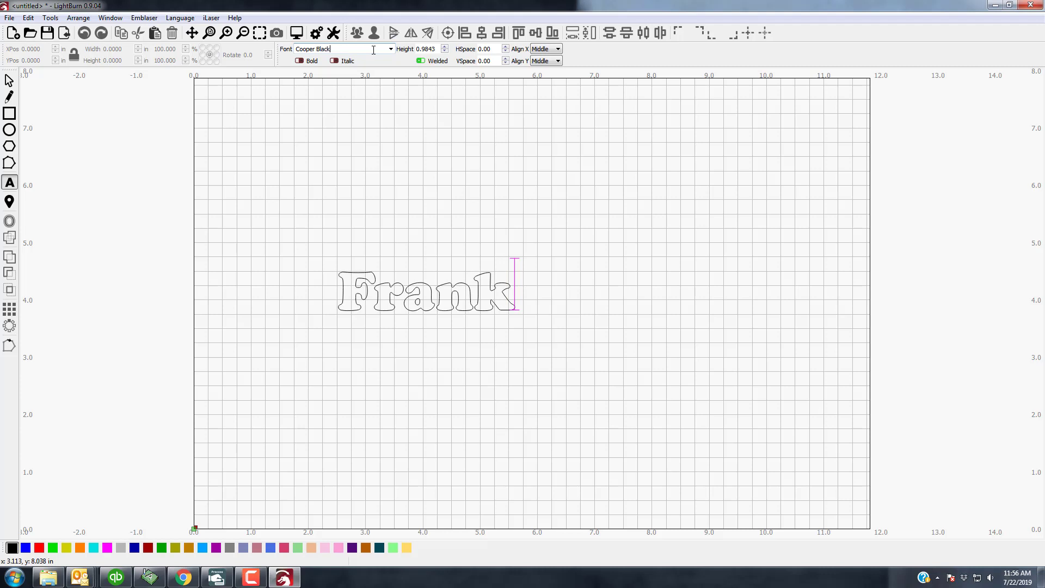
scroll(374, 50, down, 1)
scroll(374, 50, down, 1)
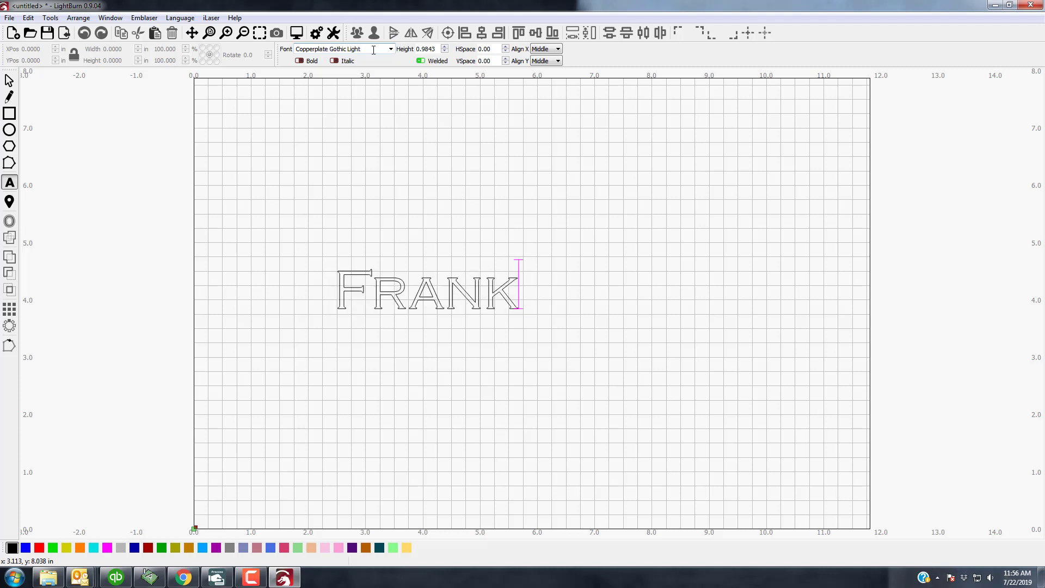
scroll(373, 50, down, 6)
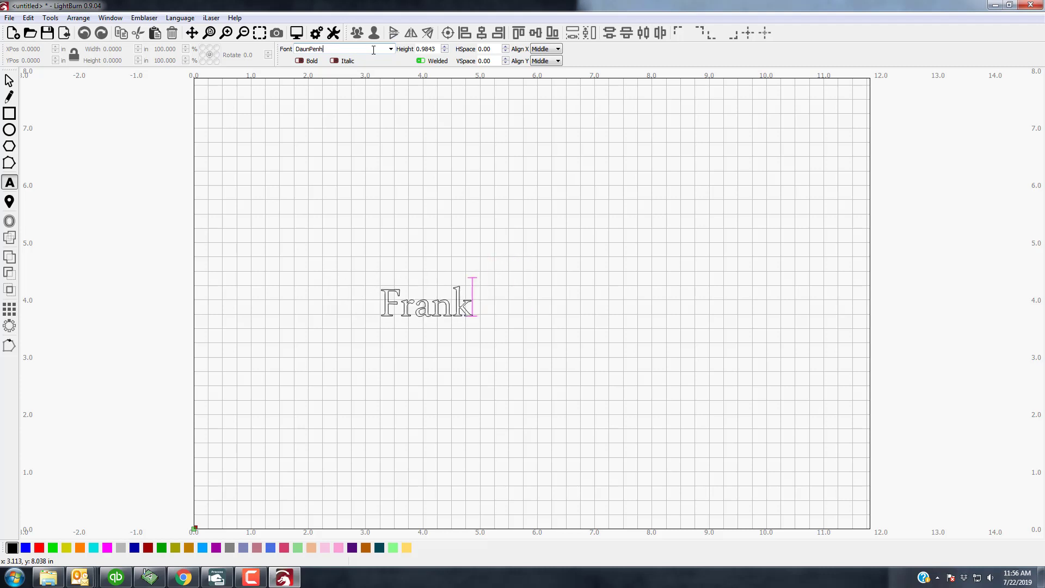
scroll(373, 50, down, 1)
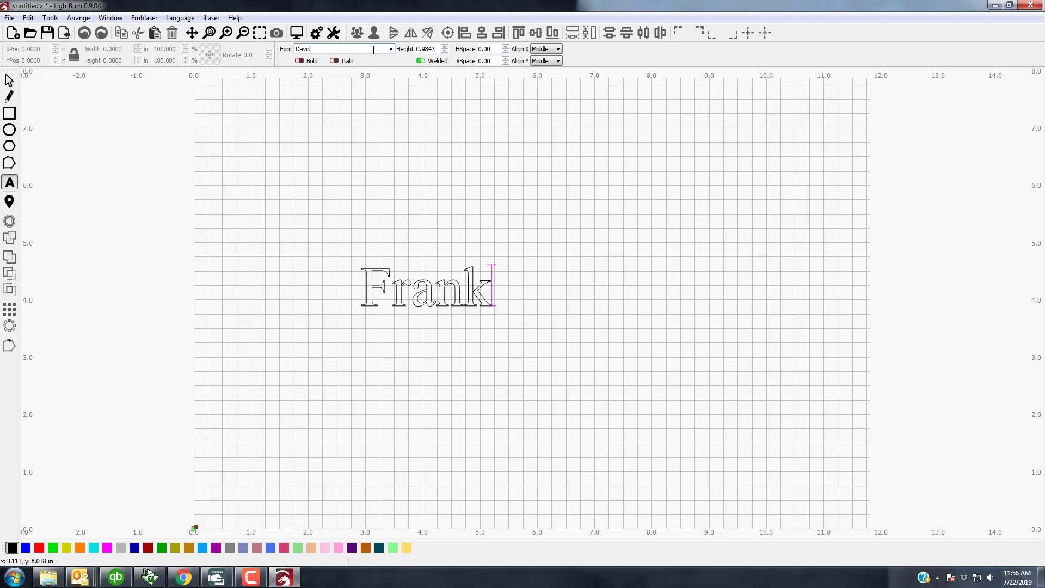
scroll(373, 50, down, 1)
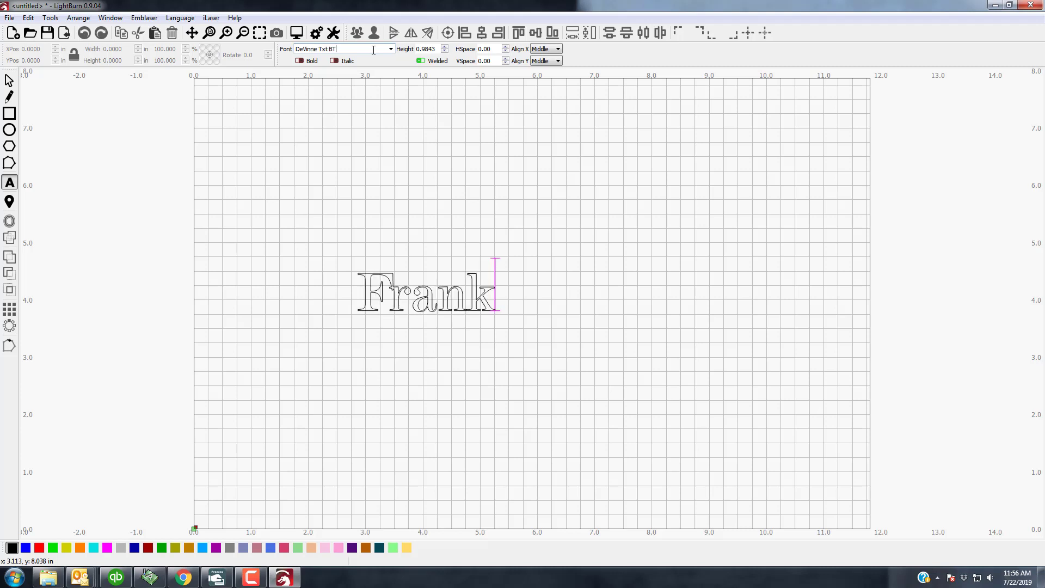
scroll(373, 50, up, 1)
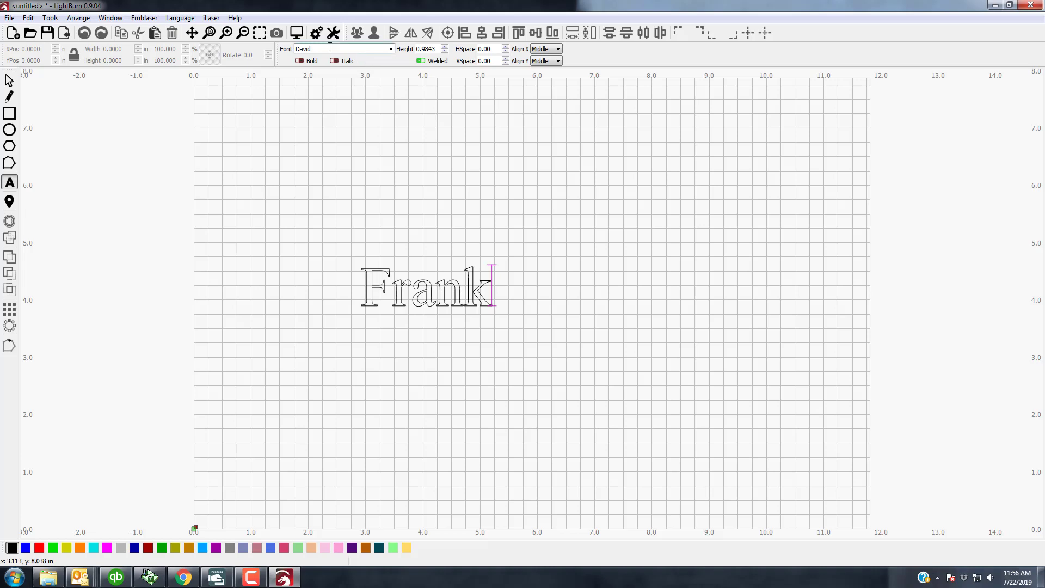
Resize the name text to 3.0 in wide and 1.0 in high
click(9, 81)
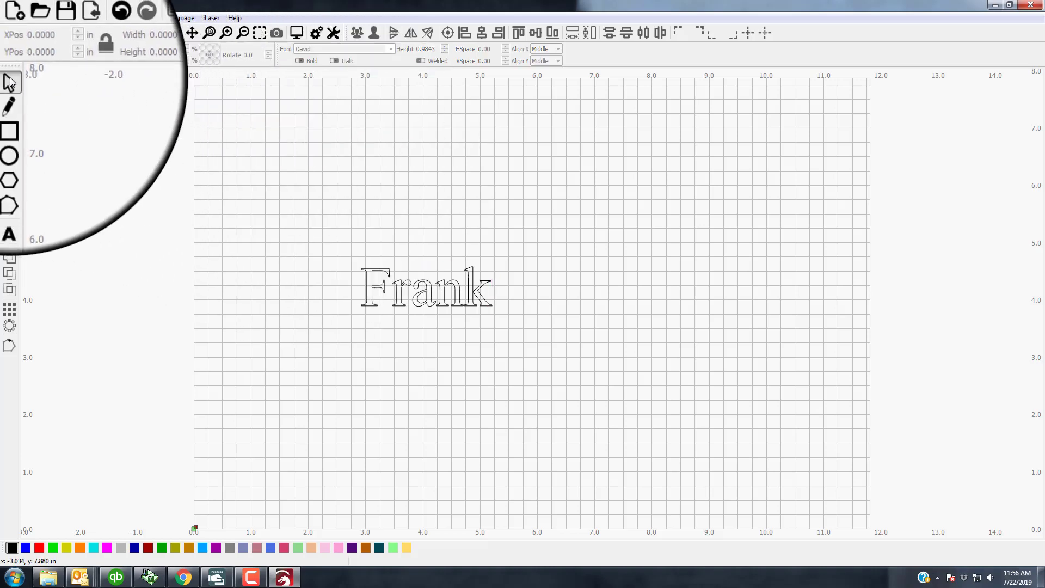
click(383, 294)
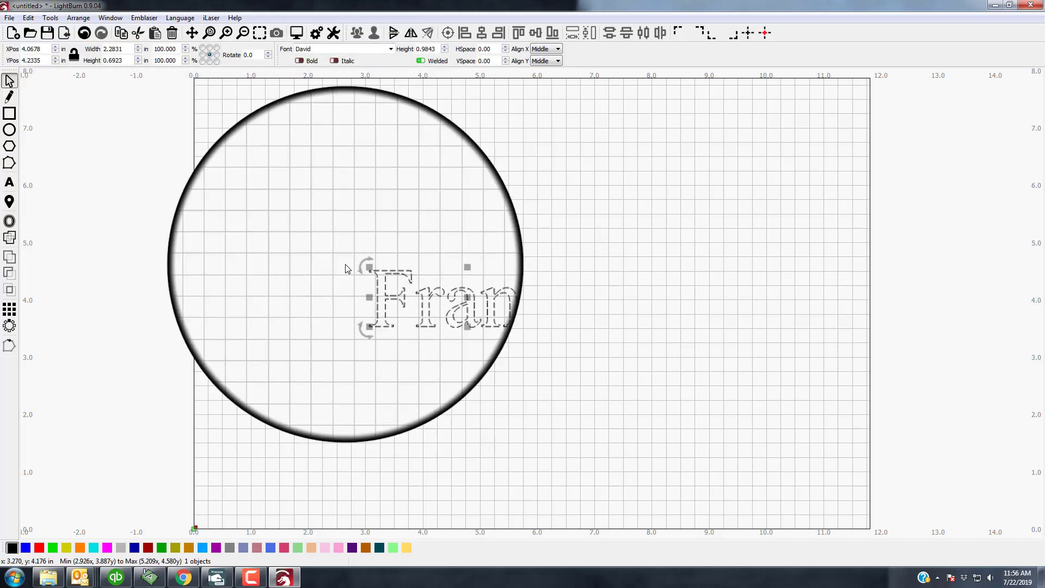
double_click(127, 48)
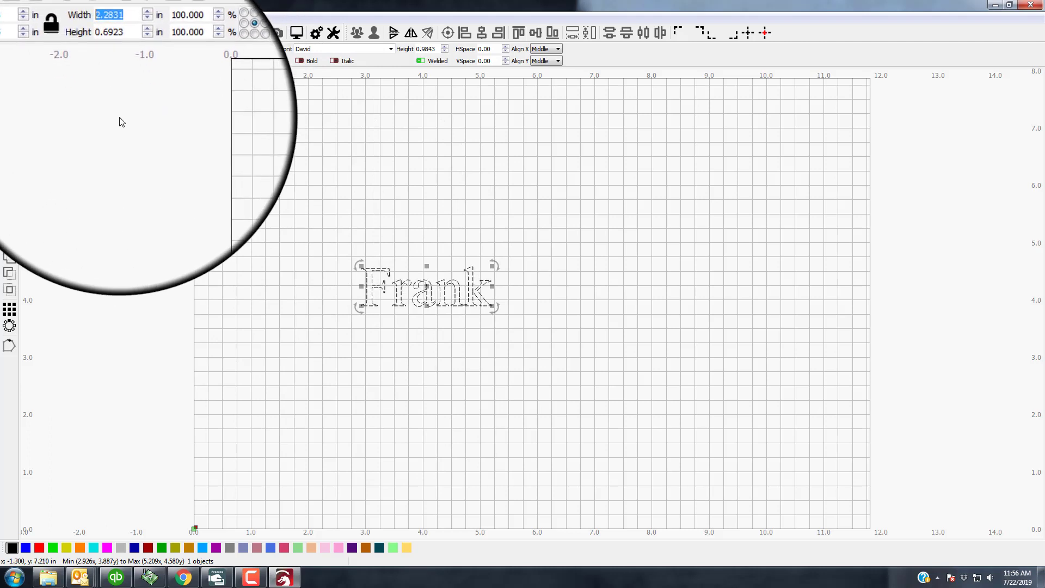
text(3.0)
key(Tab)
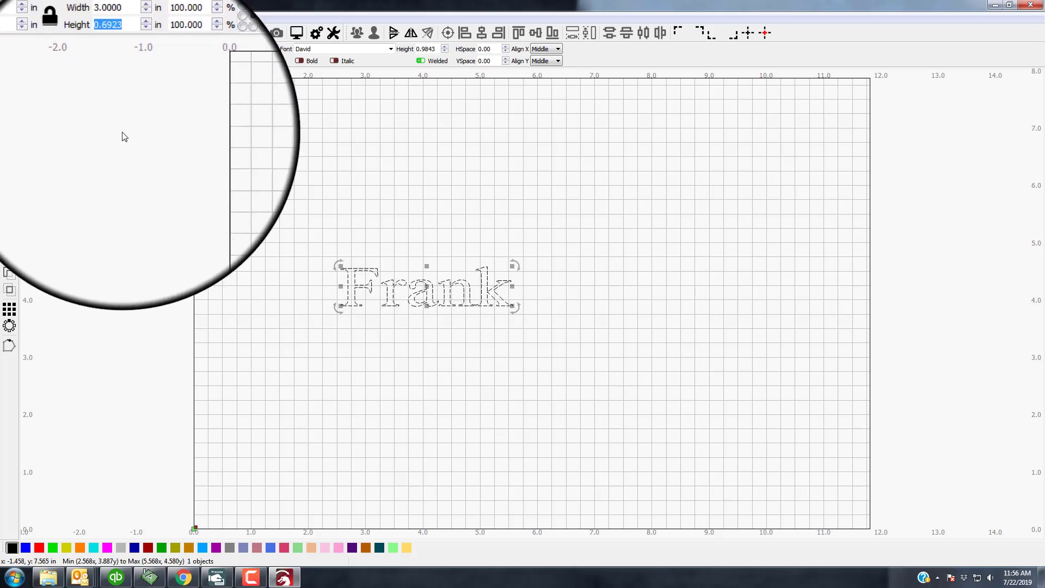
text(1.0)
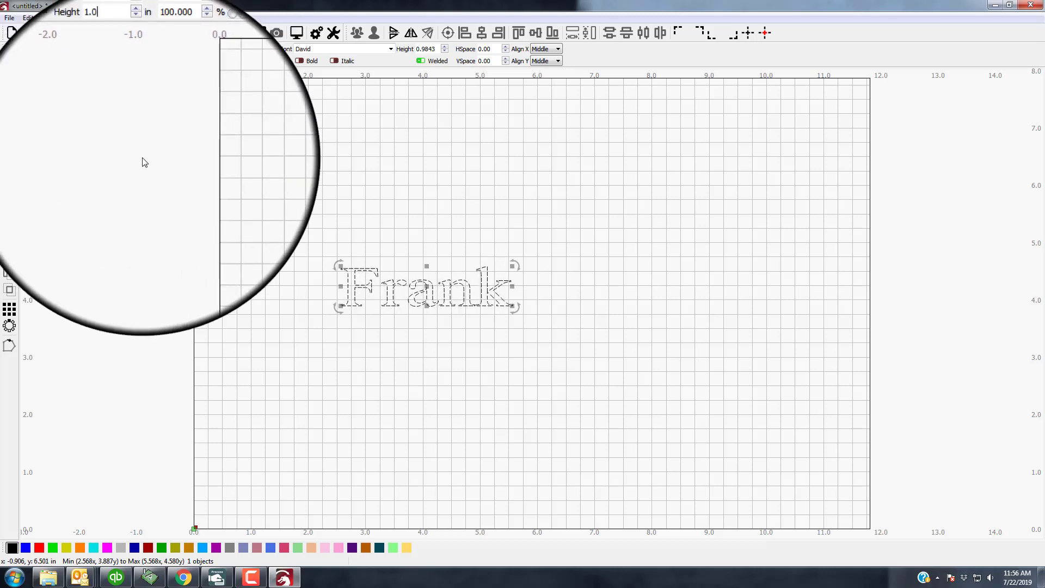
key(Return)
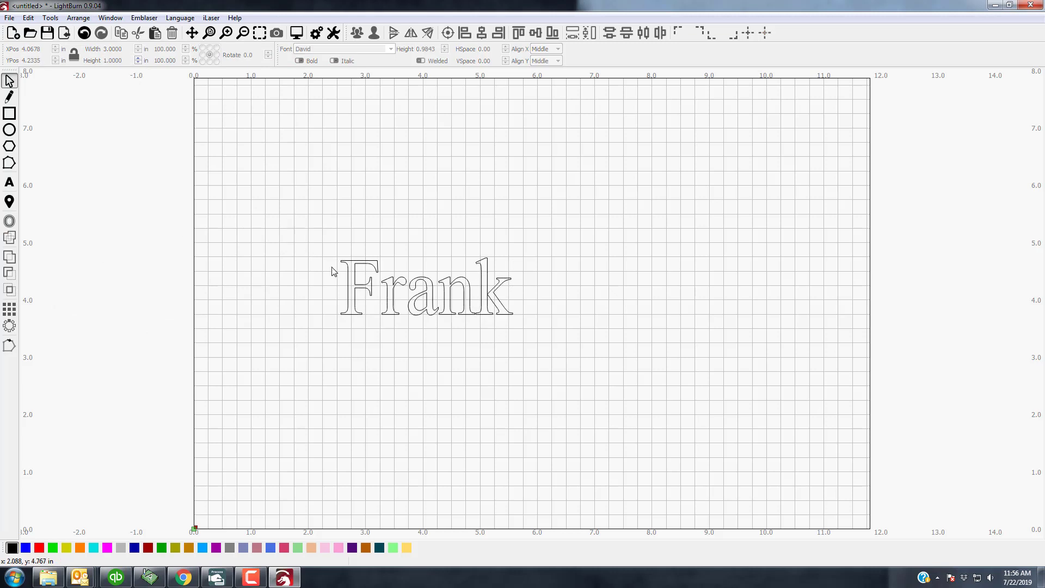
Tighten the horizontal letter spacing of the name text to -10.00 so neighbouring letters overlap
click(349, 292)
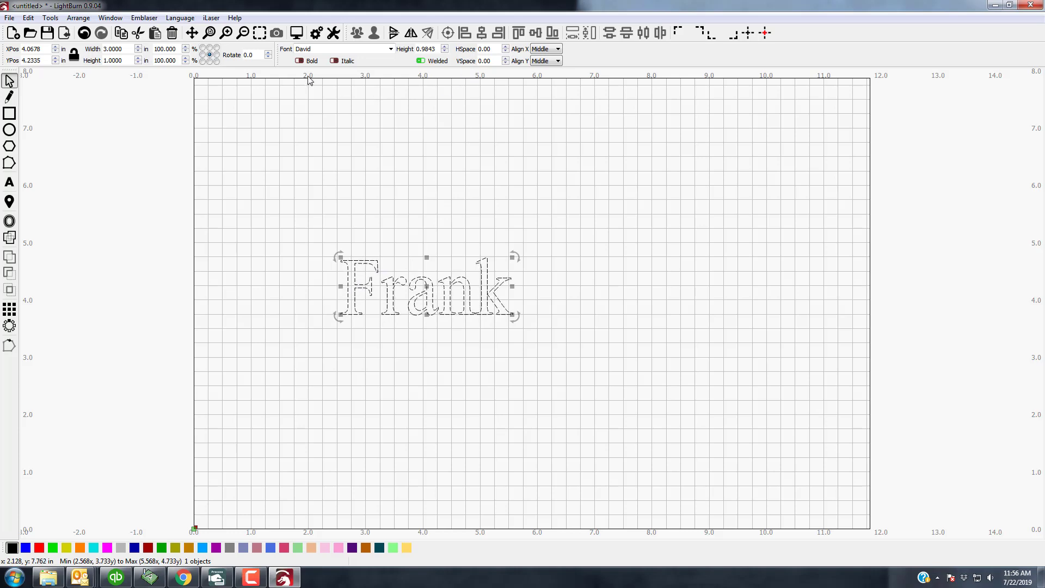
click(260, 37)
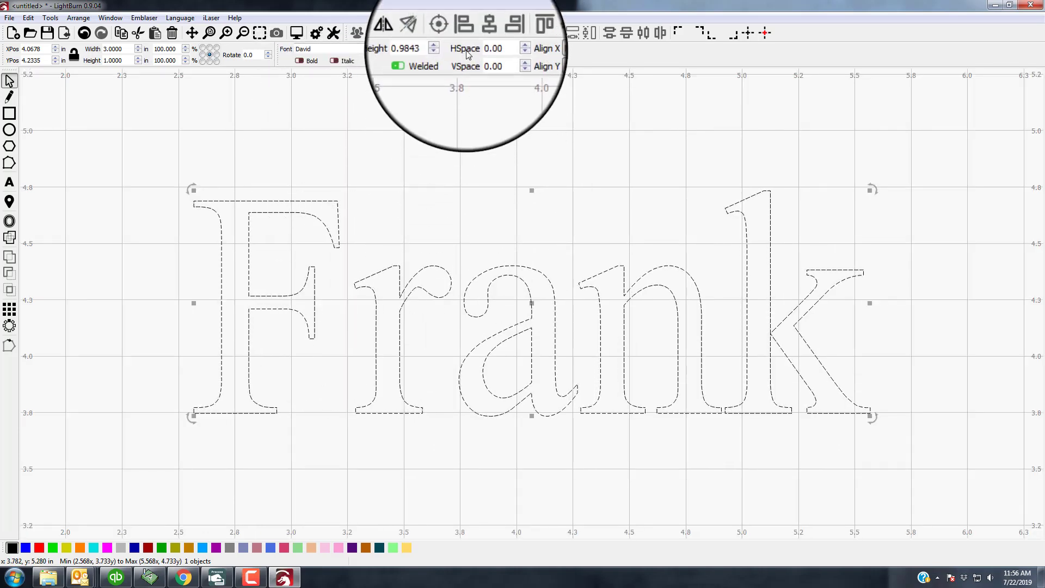
click(505, 51)
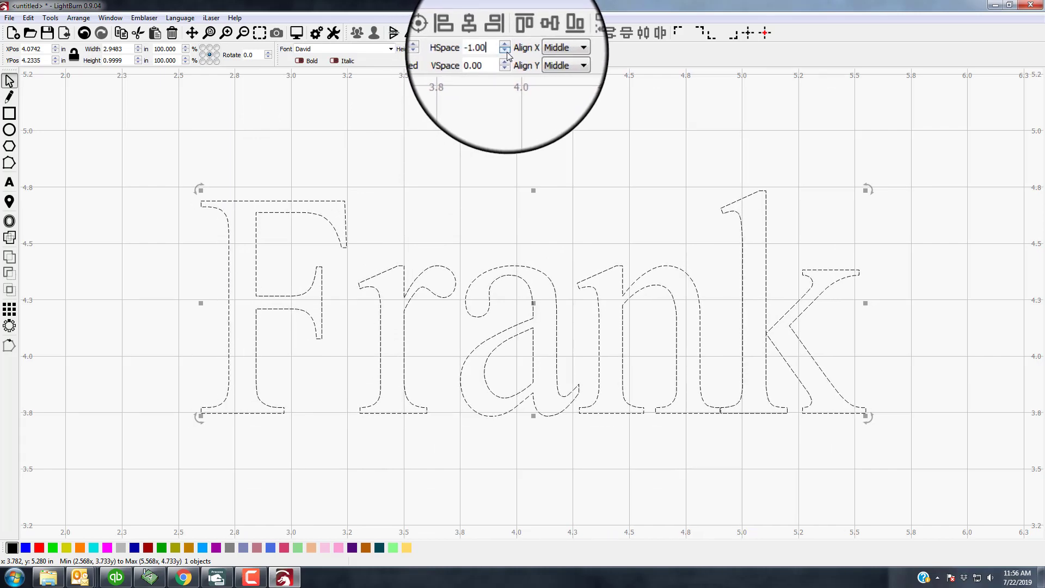
click(505, 52)
click(505, 52)
click(505, 51)
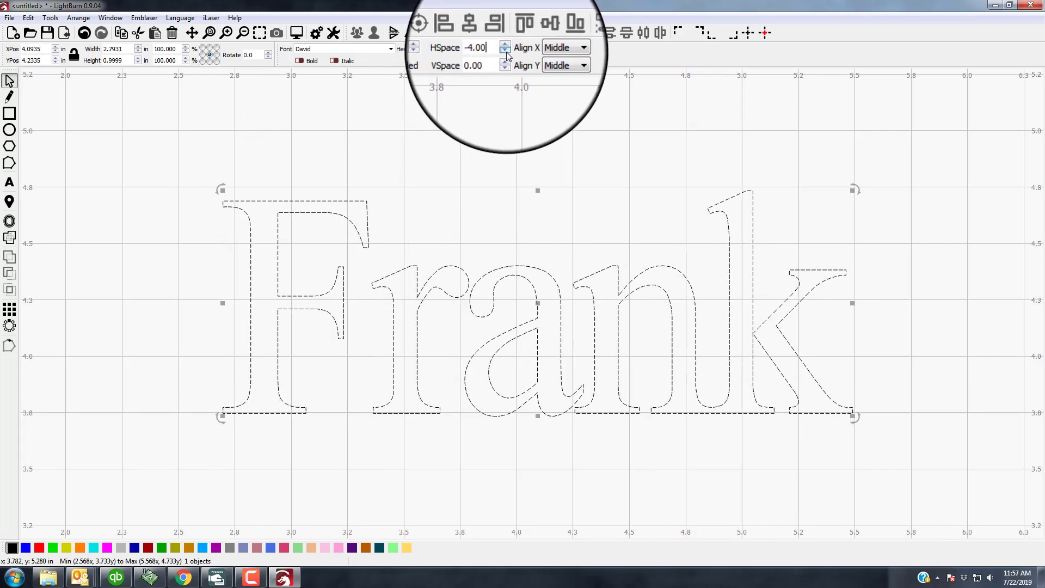
click(505, 51)
click(505, 51)
click(505, 51)
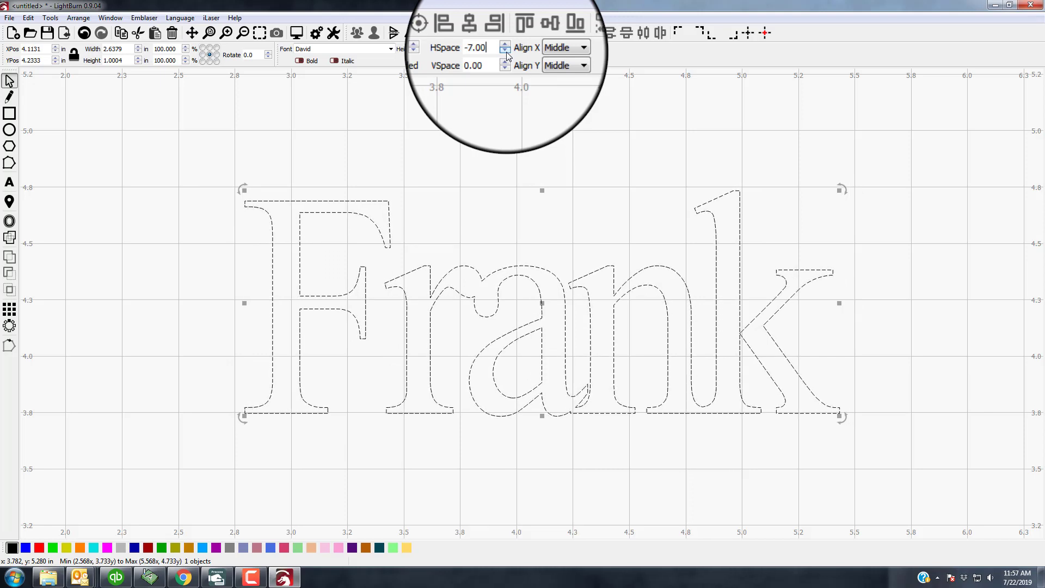
click(506, 51)
click(506, 51)
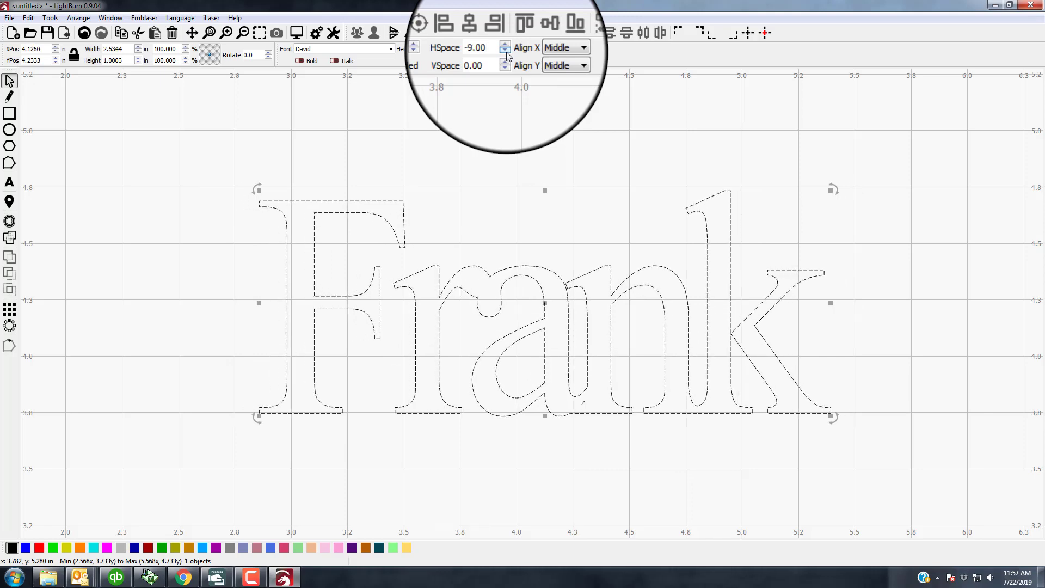
click(505, 51)
click(506, 51)
click(506, 51)
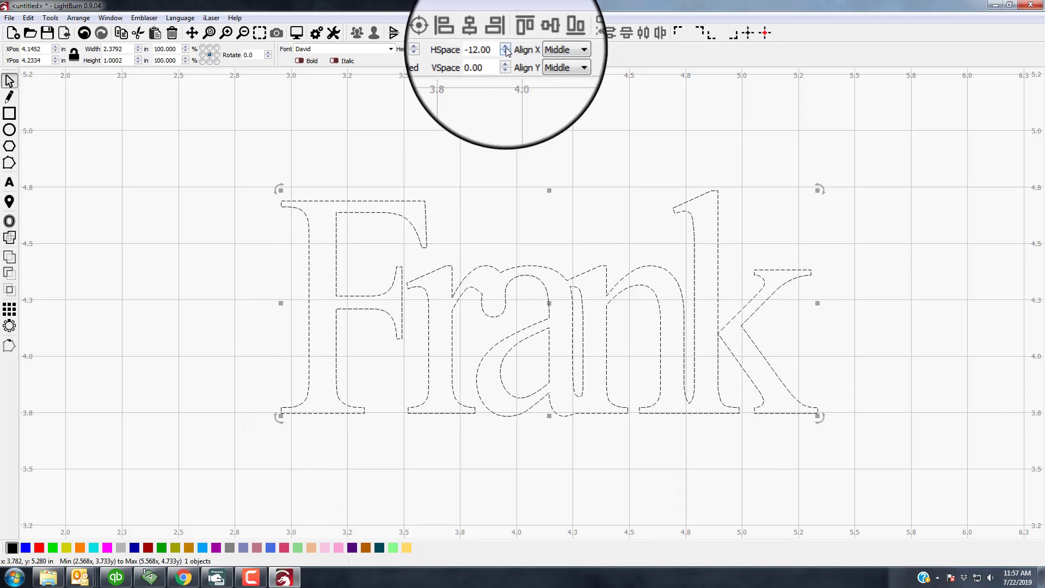
click(506, 47)
click(505, 47)
click(506, 47)
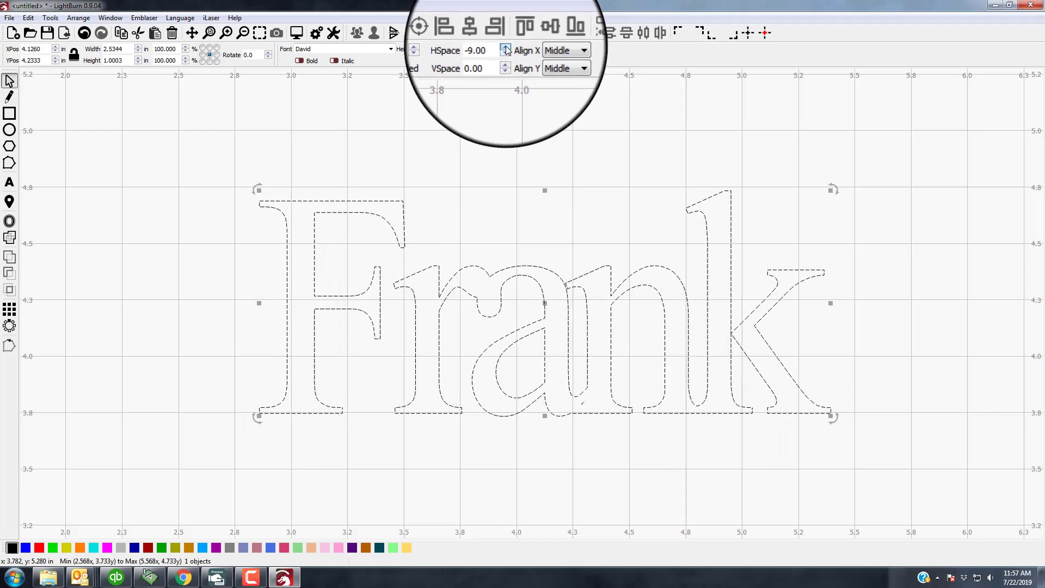
click(505, 47)
click(505, 47)
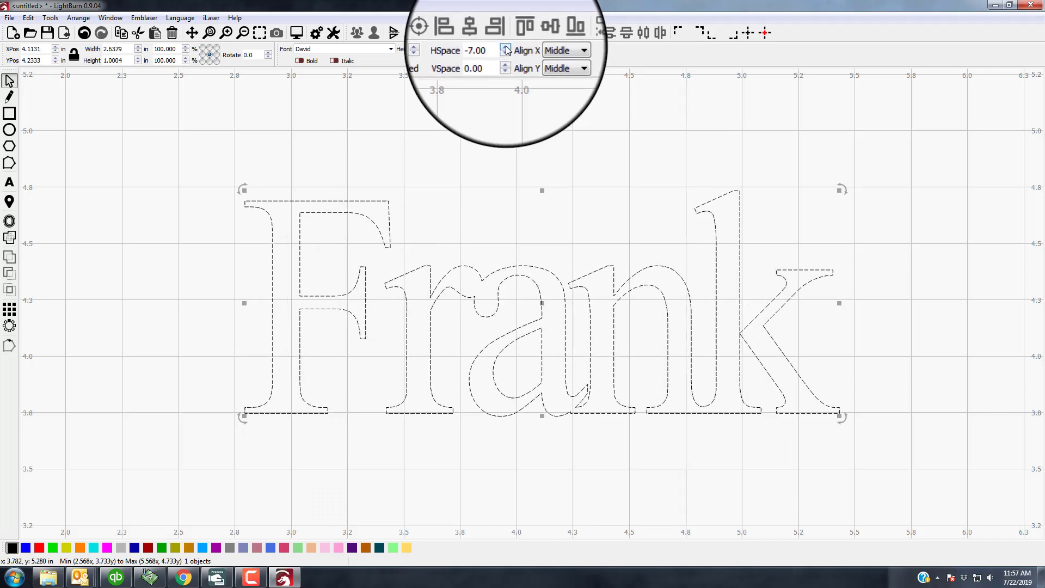
click(505, 52)
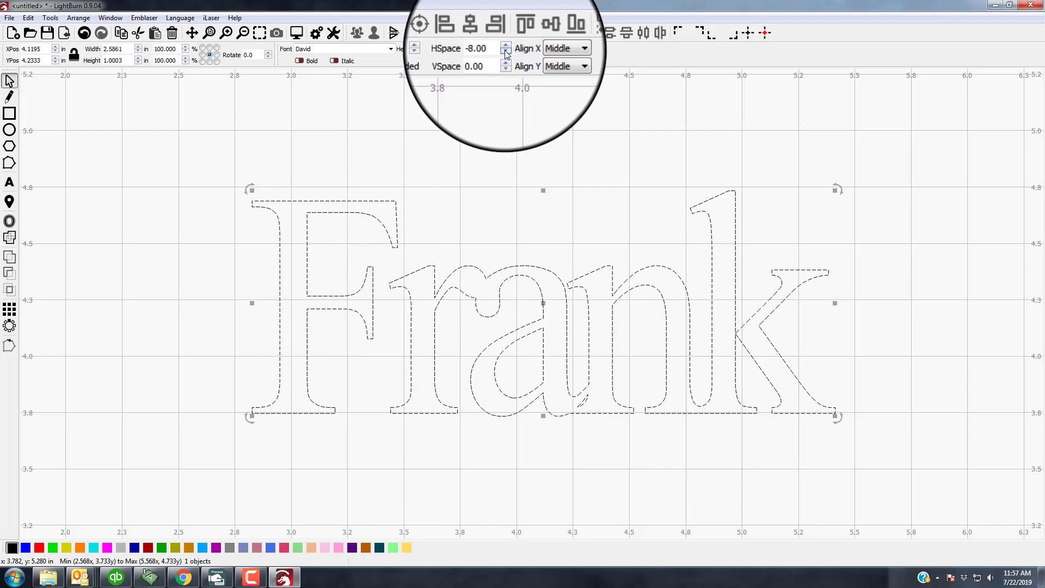
click(505, 53)
click(505, 52)
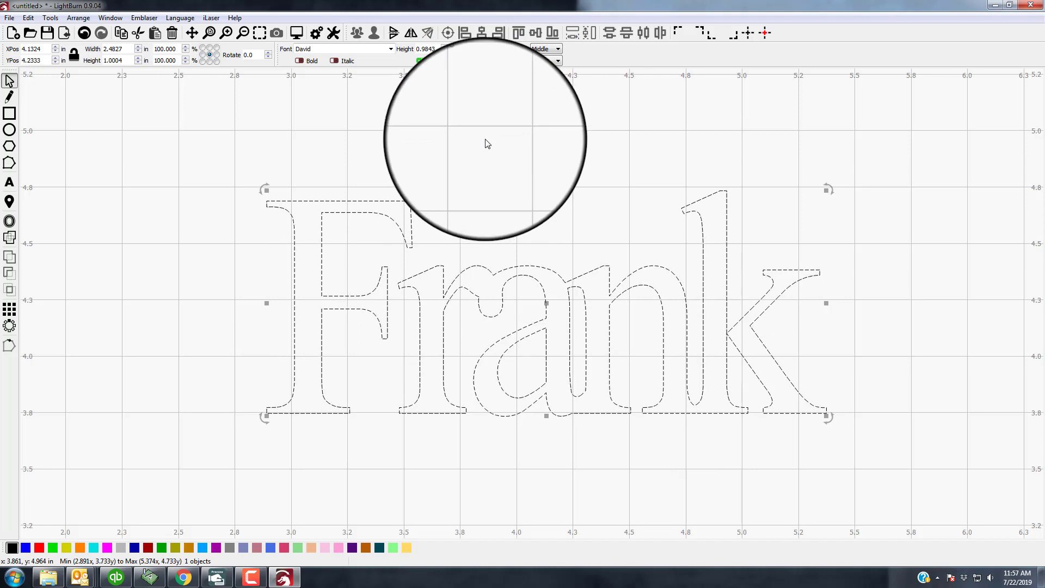
click(487, 144)
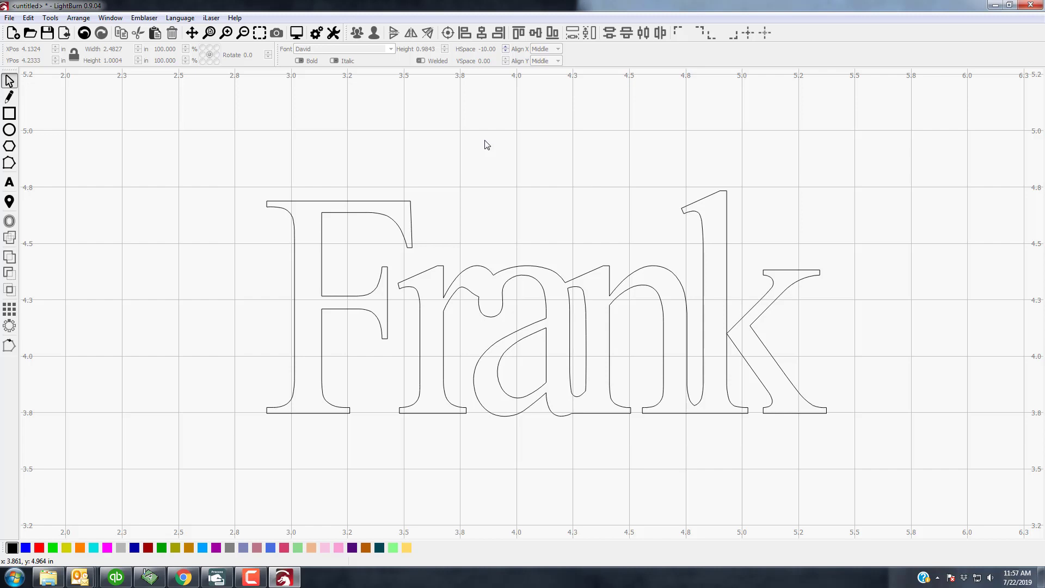
Convert the name text to path outlines and deselect it
click(386, 205)
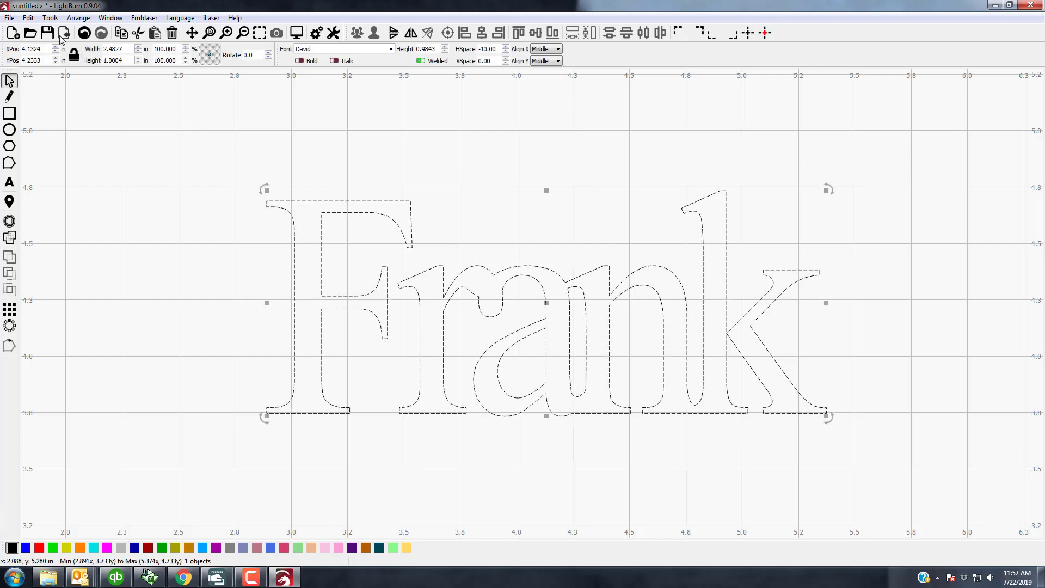
click(29, 18)
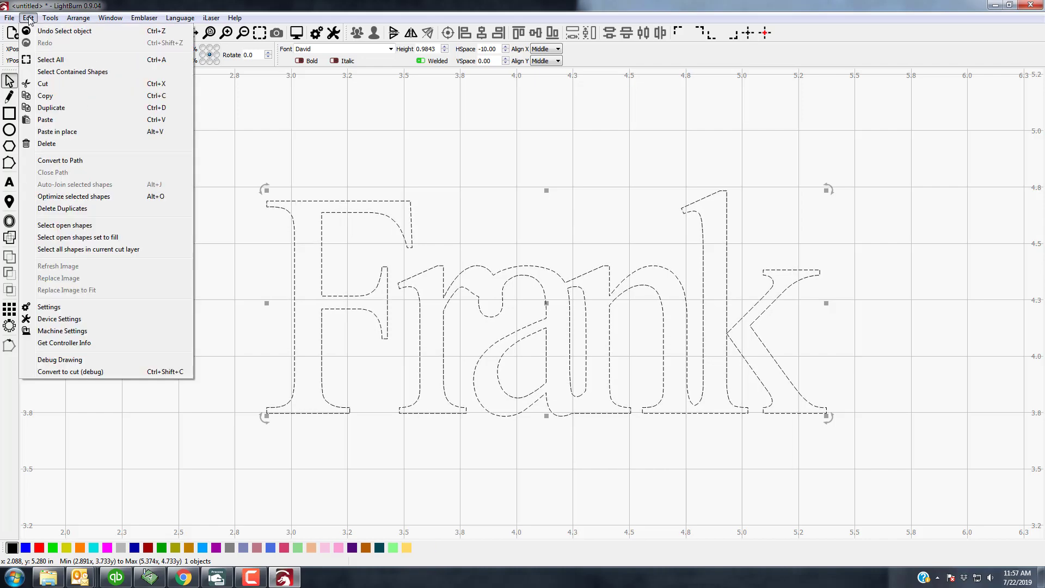
click(76, 160)
click(198, 183)
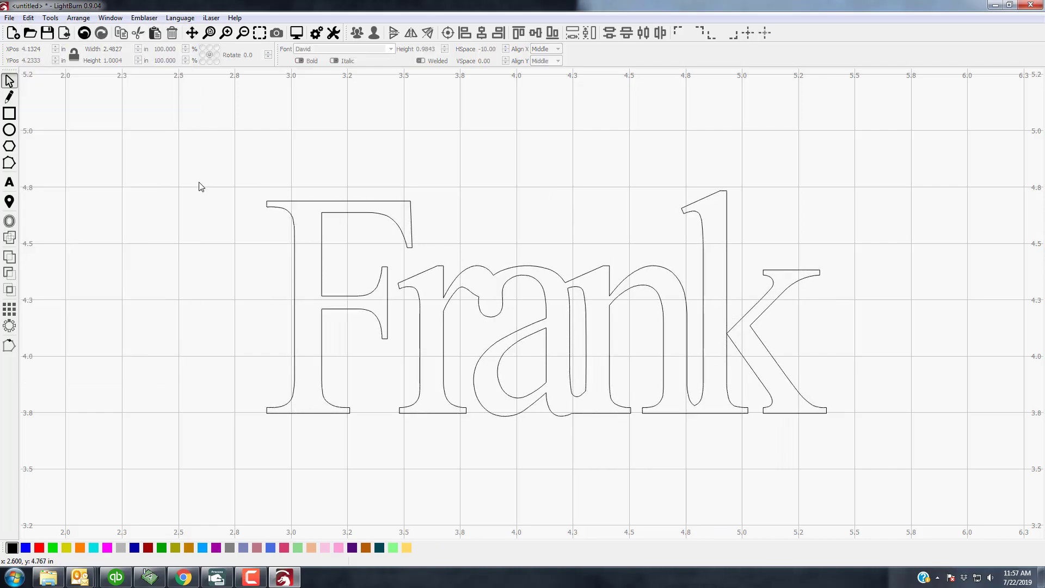
Nudge the separate capital letter rightwards to about X 3.27 in so it overlaps the second letter
click(277, 208)
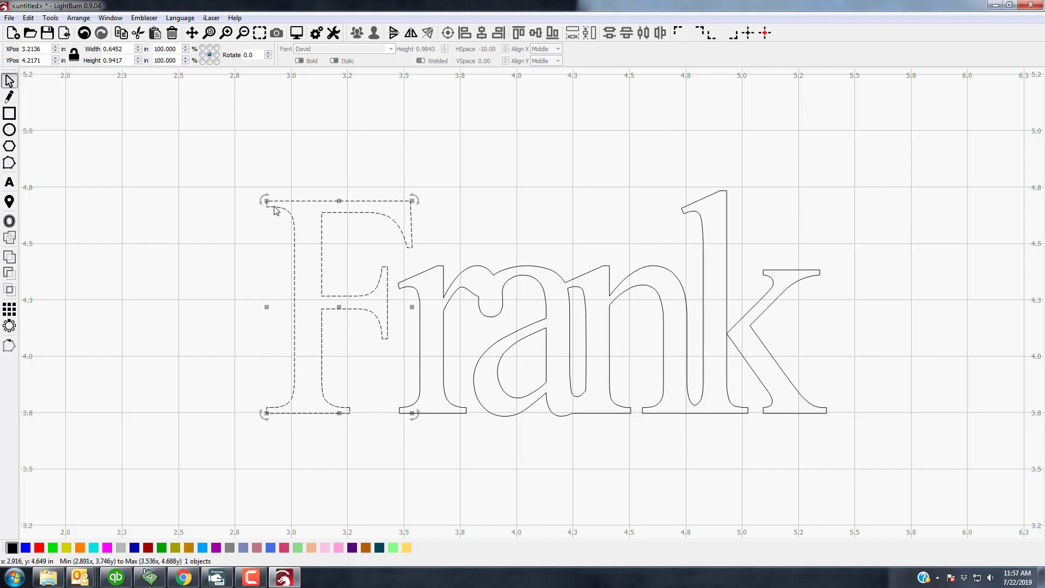
key(Right)
key(Right)
key(Right)
key(Right)
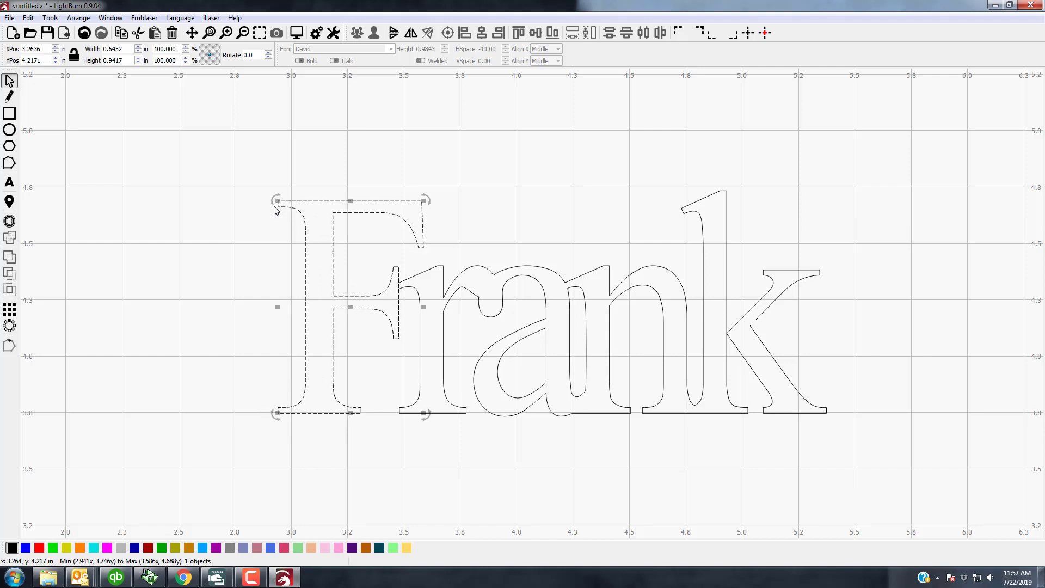
key(Right)
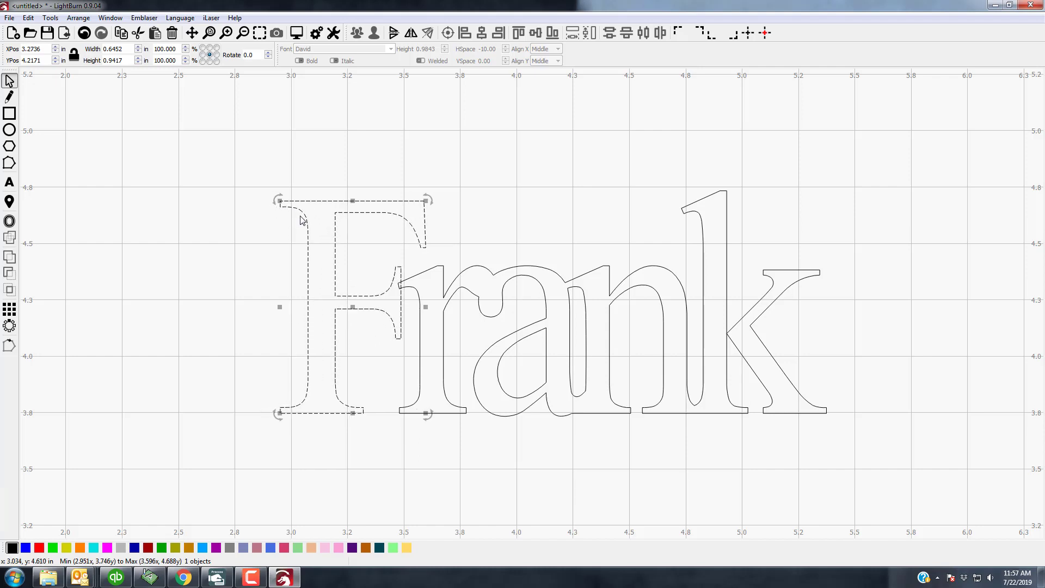
Weld the capital letter to the outline of the remaining letters
shift+click(438, 270)
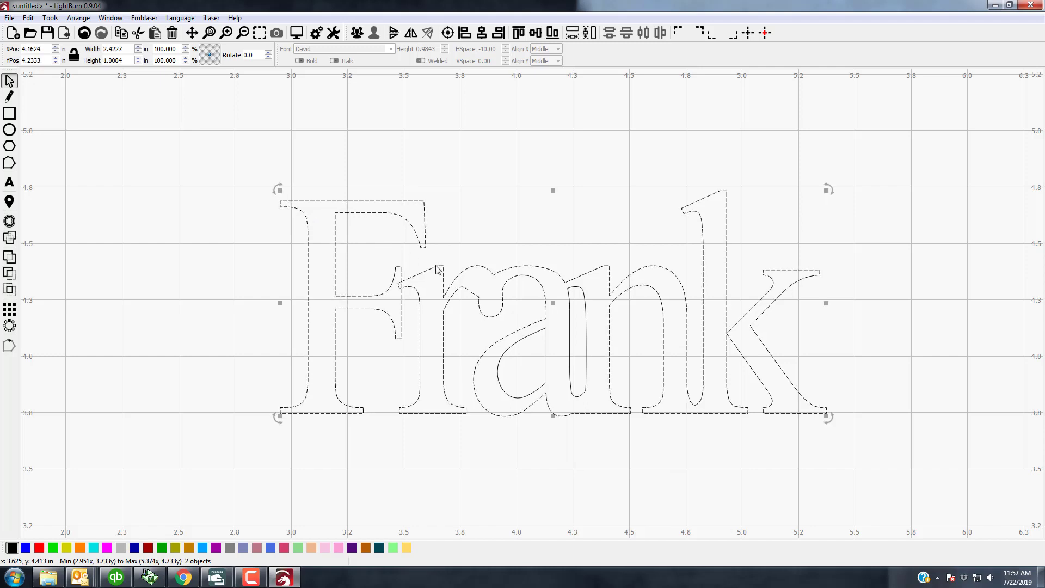
click(10, 238)
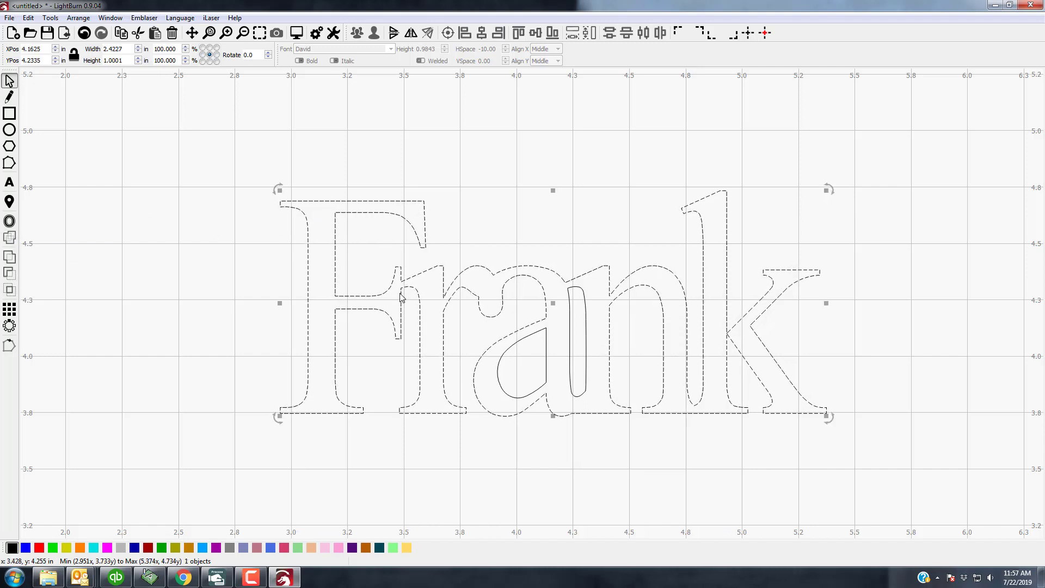
click(257, 266)
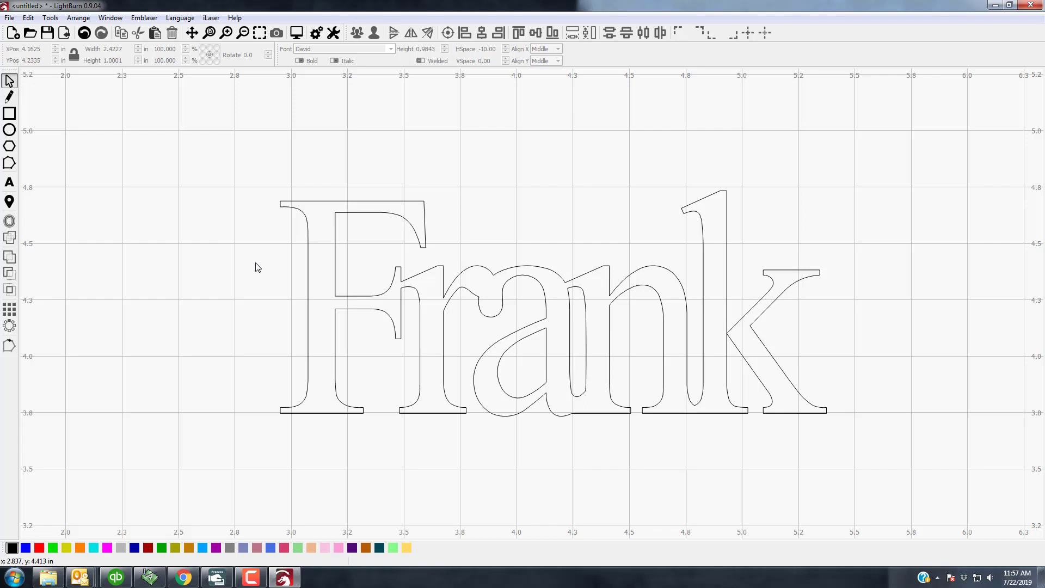
Select all shapes of the name, including the inner letter openings, and group them
click(308, 230)
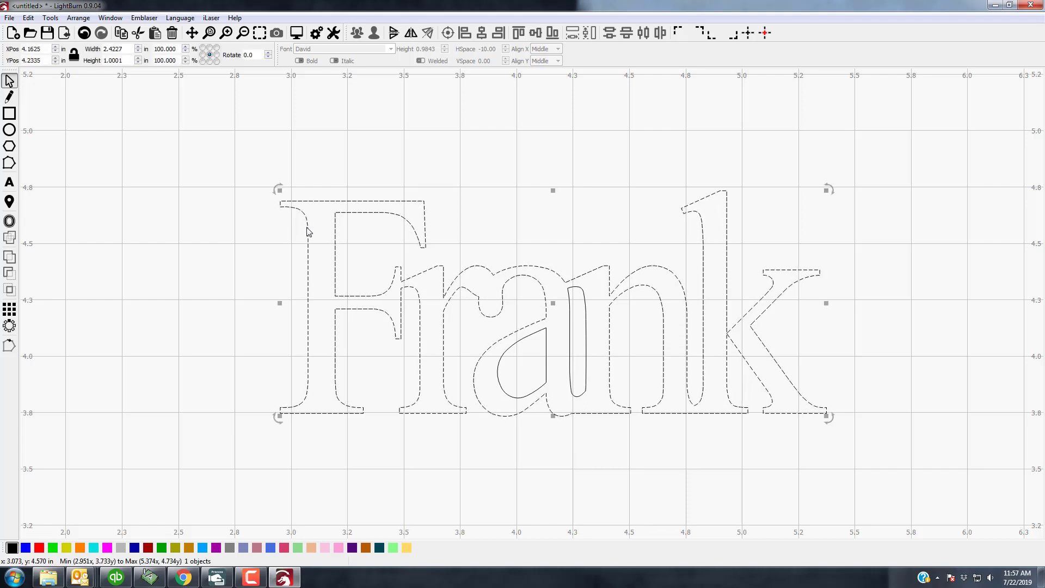
click(269, 239)
drag(189, 148, 860, 439)
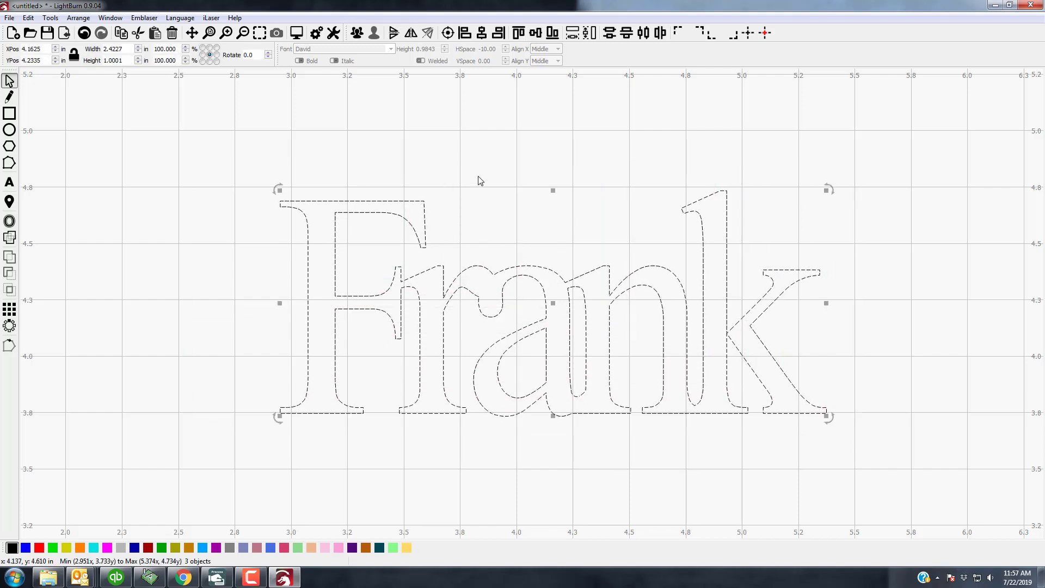
click(357, 34)
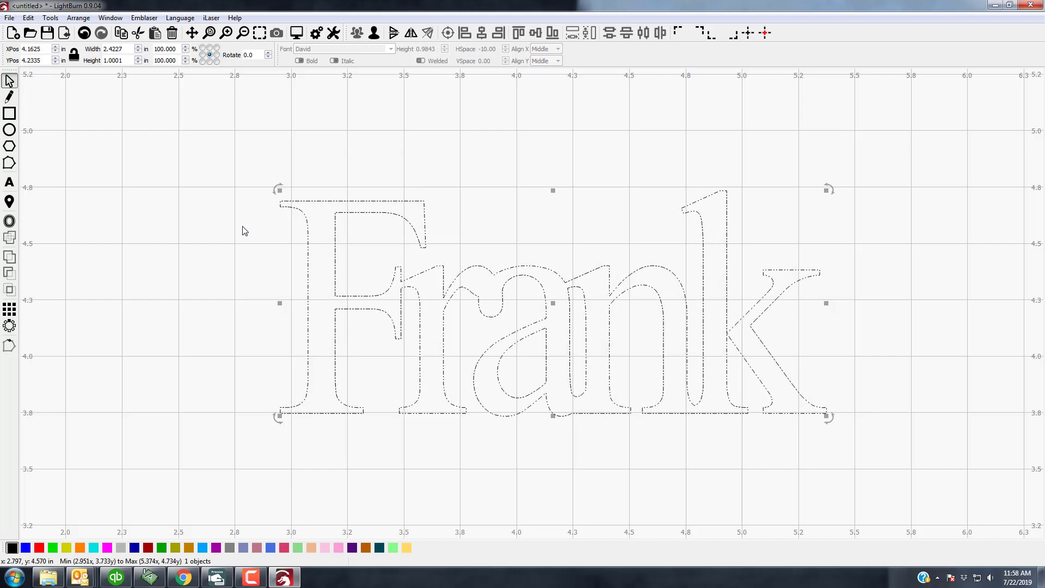
Offset the grouped name outward by 0.025 in with round corners, keeping the original outlines
click(9, 221)
drag(469, 224, 720, 71)
click(661, 120)
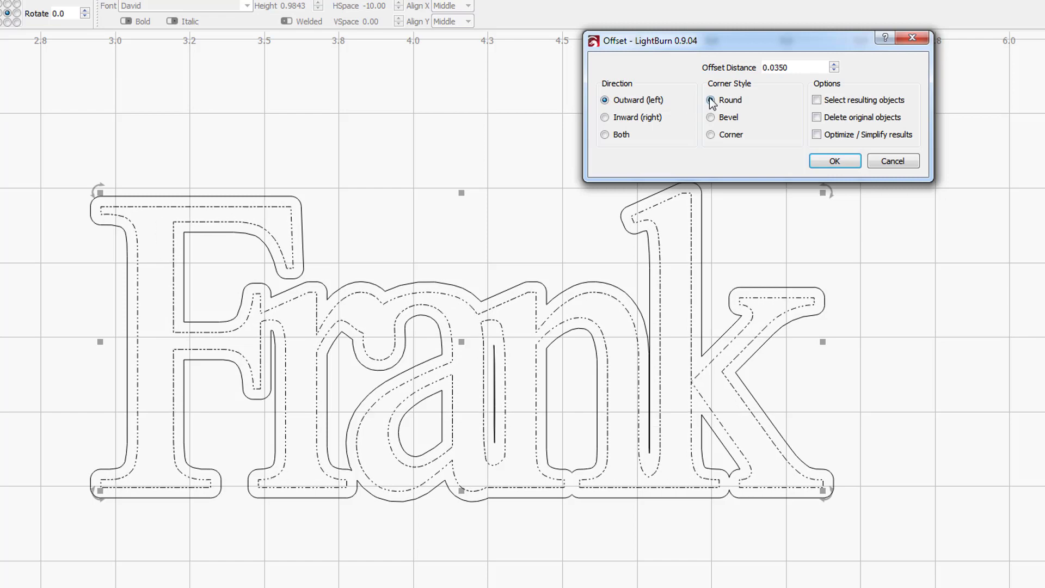
key(BackSpace)
key(BackSpace)
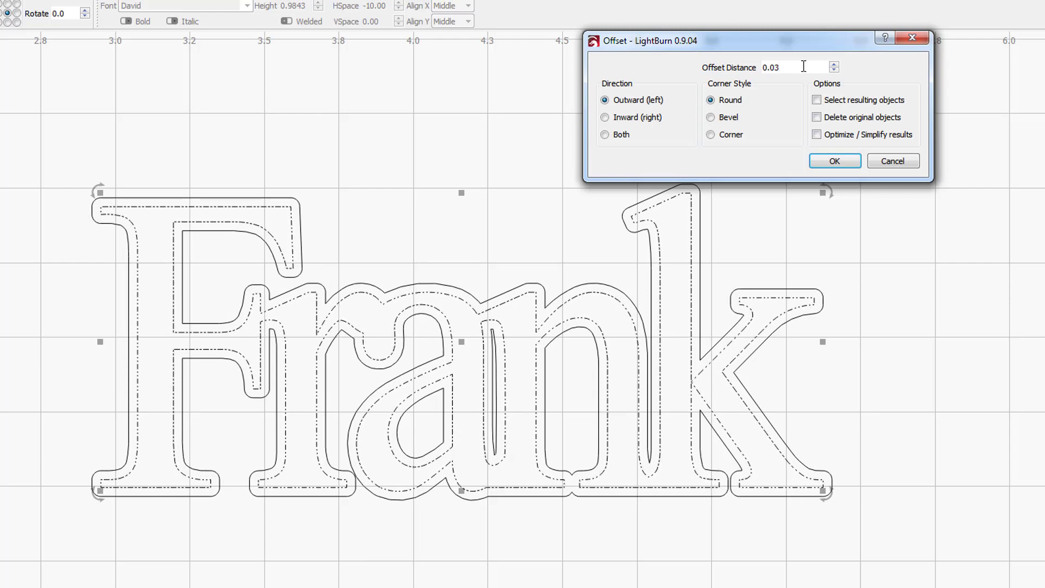
key(BackSpace)
text(250)
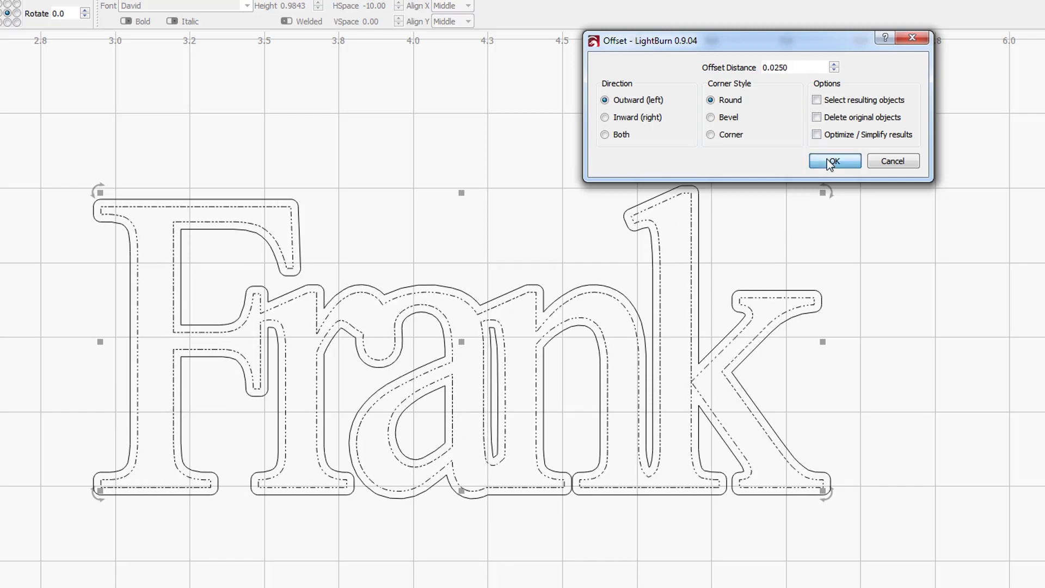
click(830, 162)
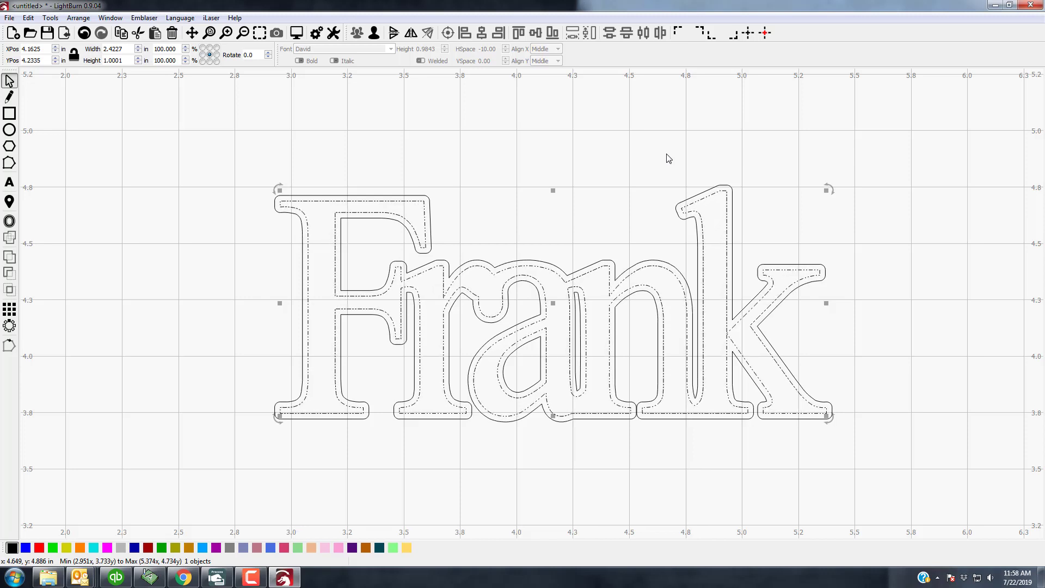
click(668, 159)
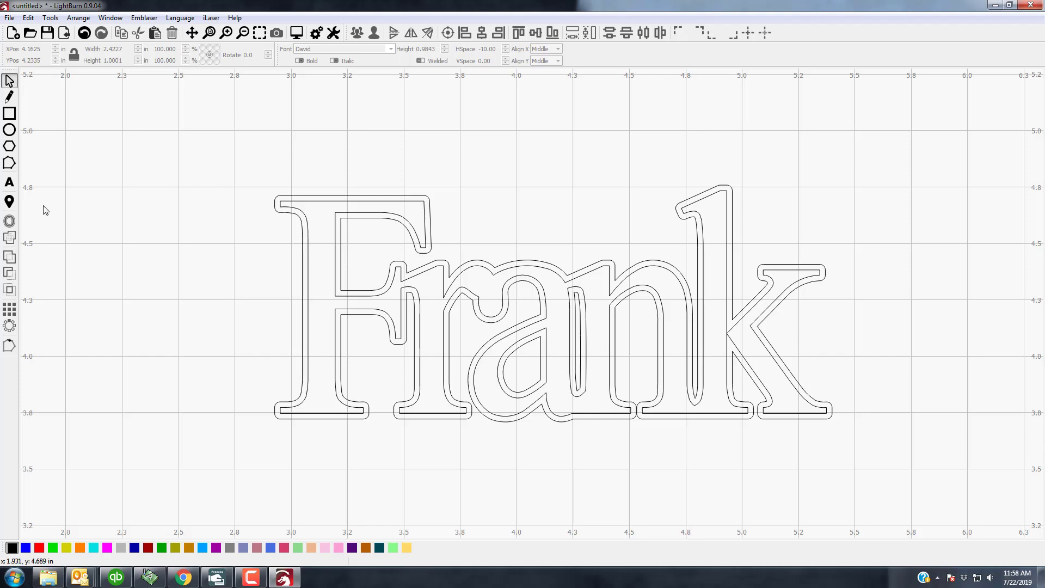
Draw a circle about 0.16 in in diameter just left of the capital letter's upper end
click(11, 131)
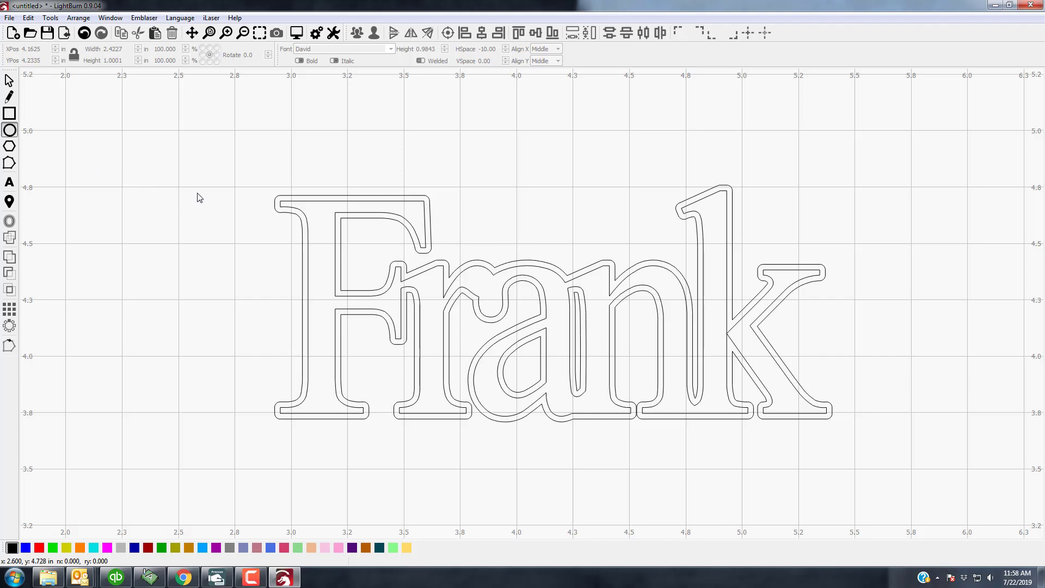
drag(201, 192, 238, 235)
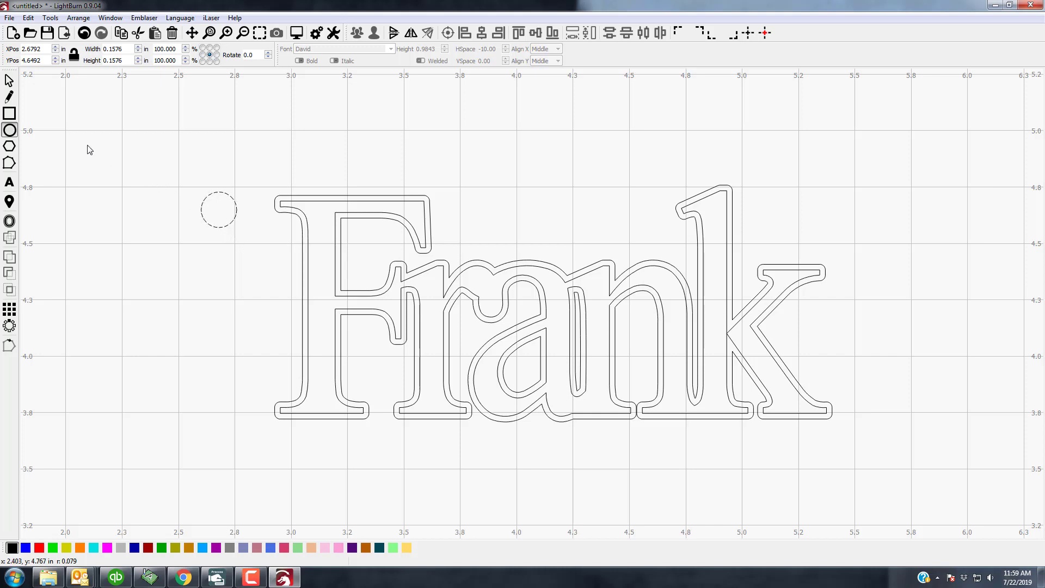
click(10, 81)
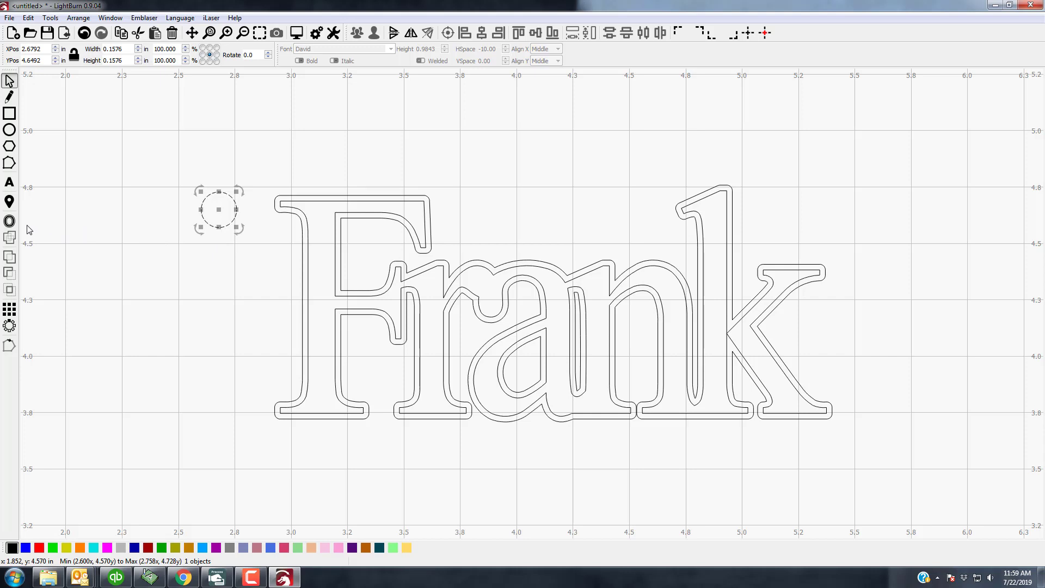
Offset the small circle inward by 0.03 in with round corners, keeping the original circle
click(12, 222)
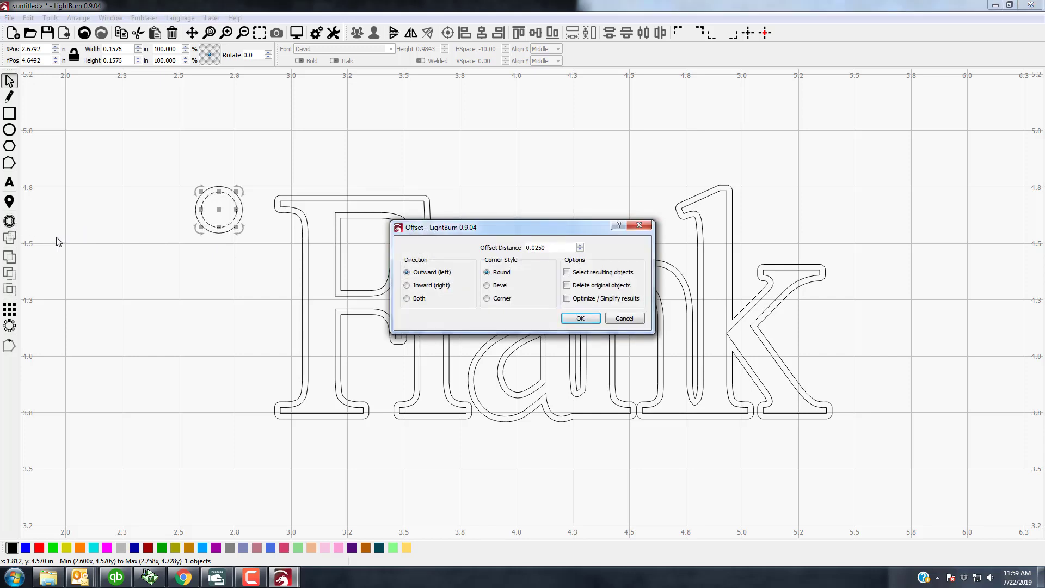
click(407, 285)
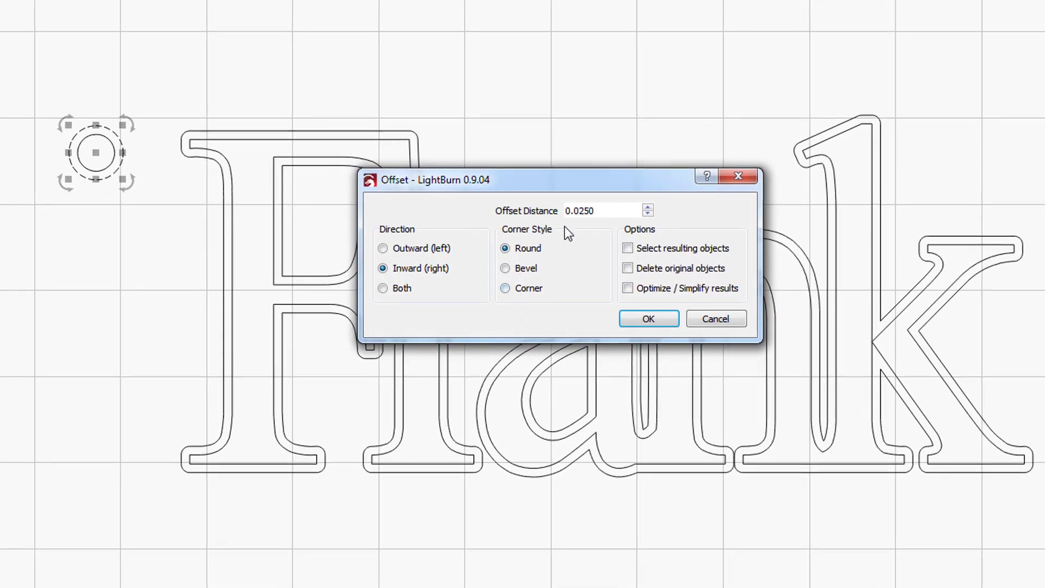
key(BackSpace)
key(BackSpace)
key(BackSpace)
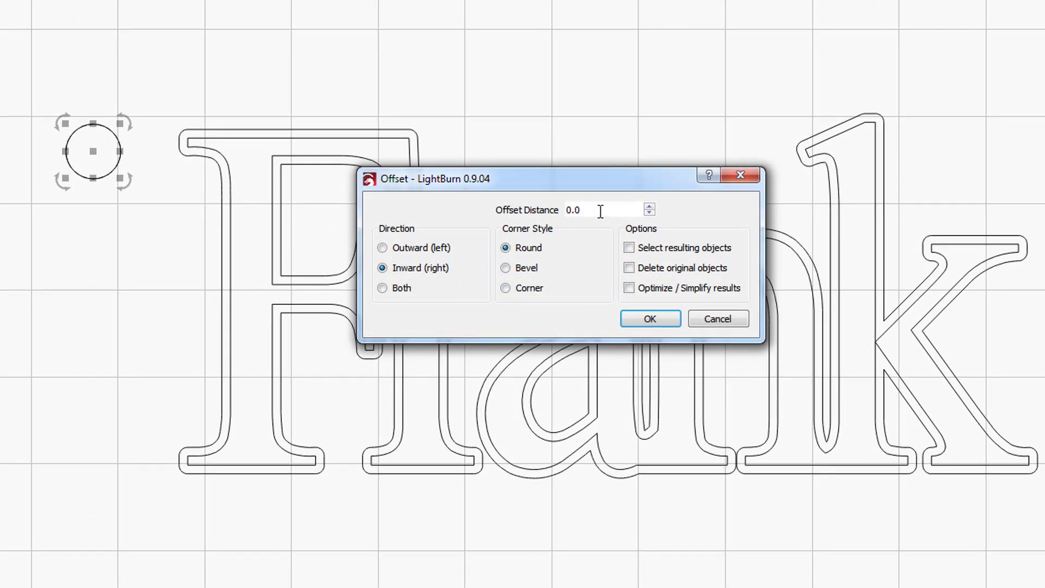
text(3)
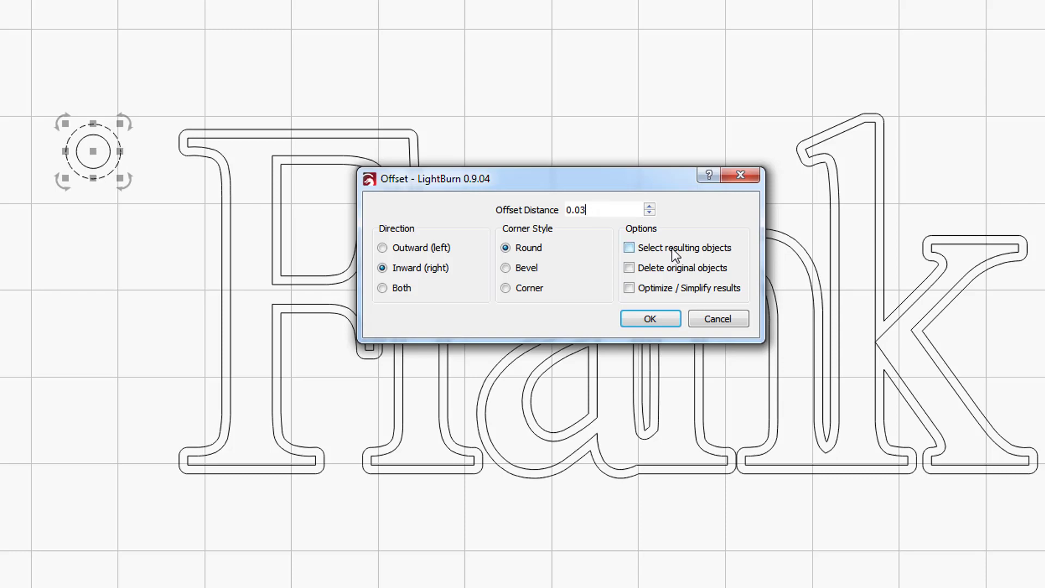
click(648, 316)
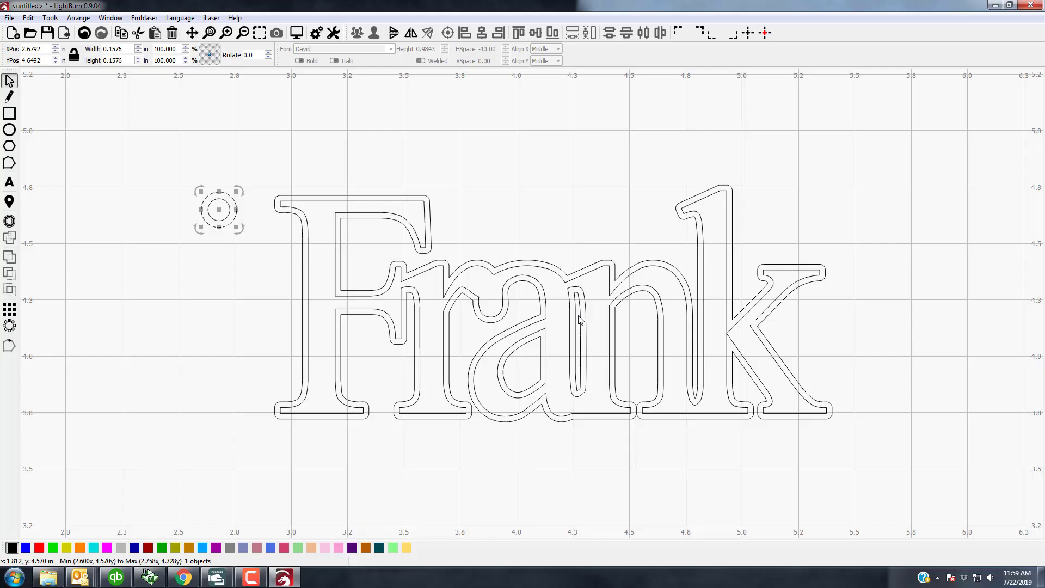
Copy the ring's two circles and place the copy against the upper end of the last letter's stem
click(209, 170)
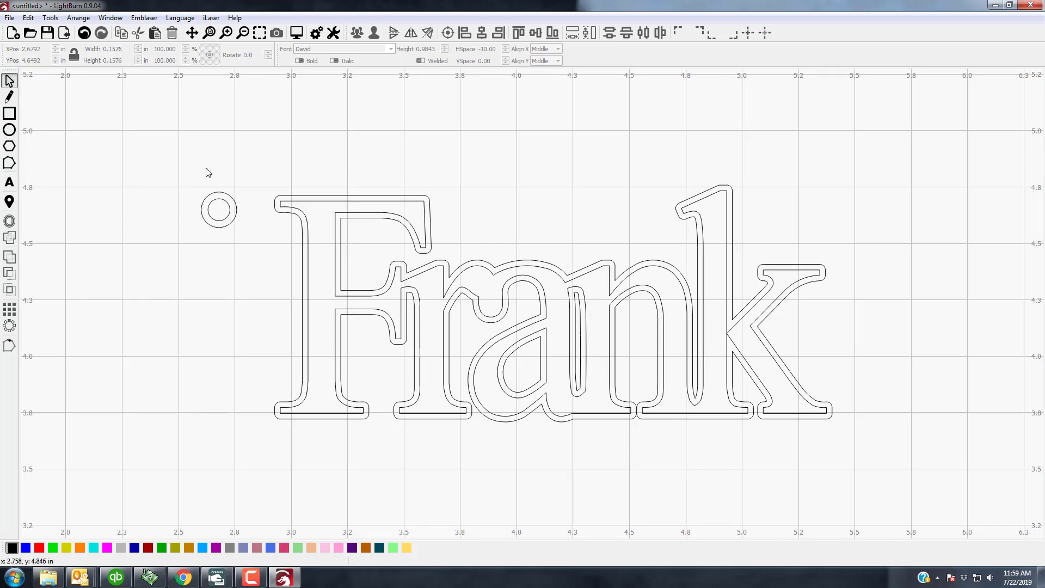
drag(148, 162, 253, 249)
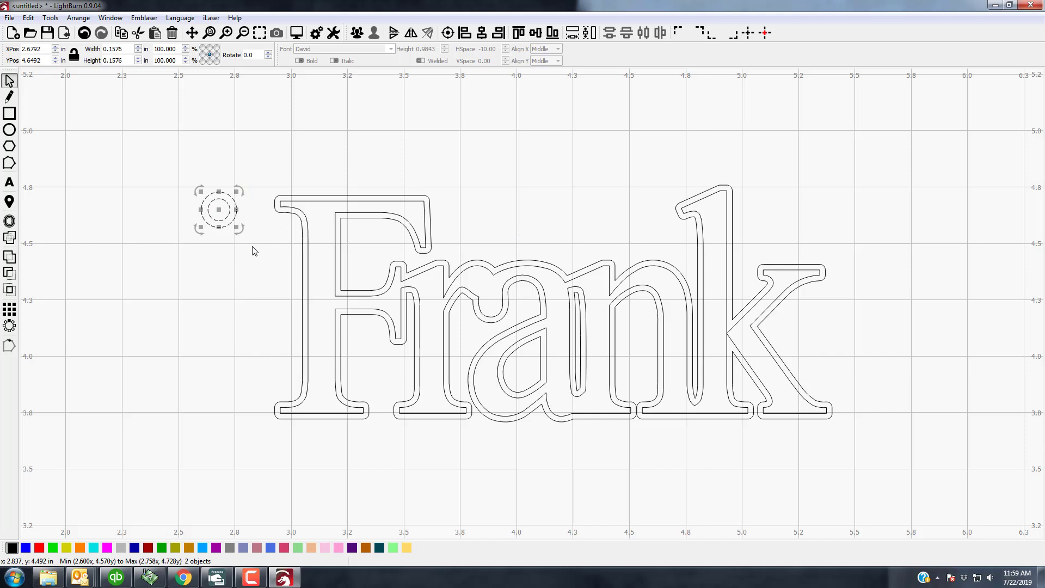
key(ctrl+v)
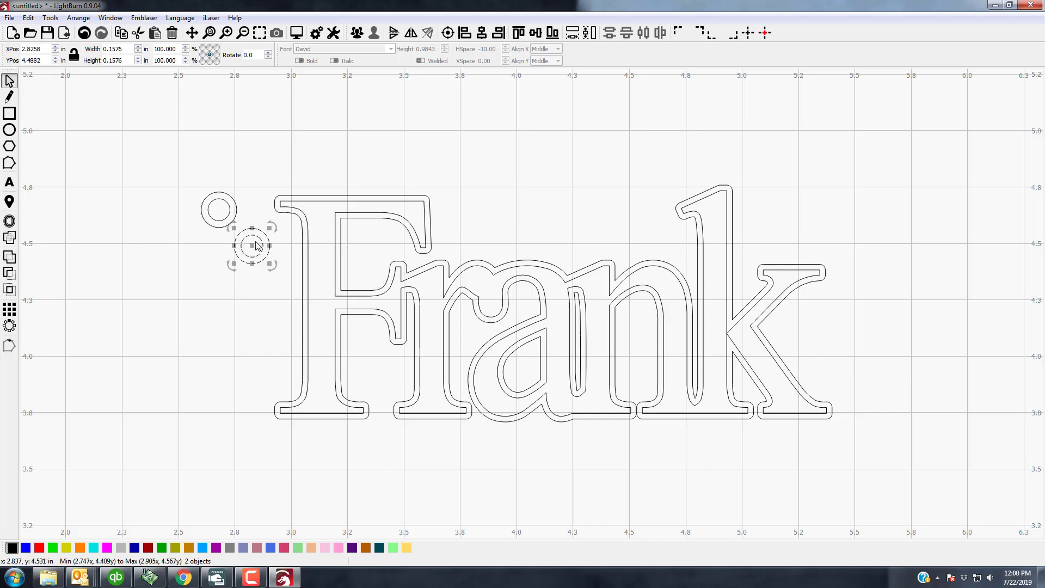
drag(252, 245, 749, 199)
Move the original ring to the capital letter's upper-left end and align both rings on one horizontal centre line
drag(173, 170, 258, 253)
drag(221, 206, 268, 183)
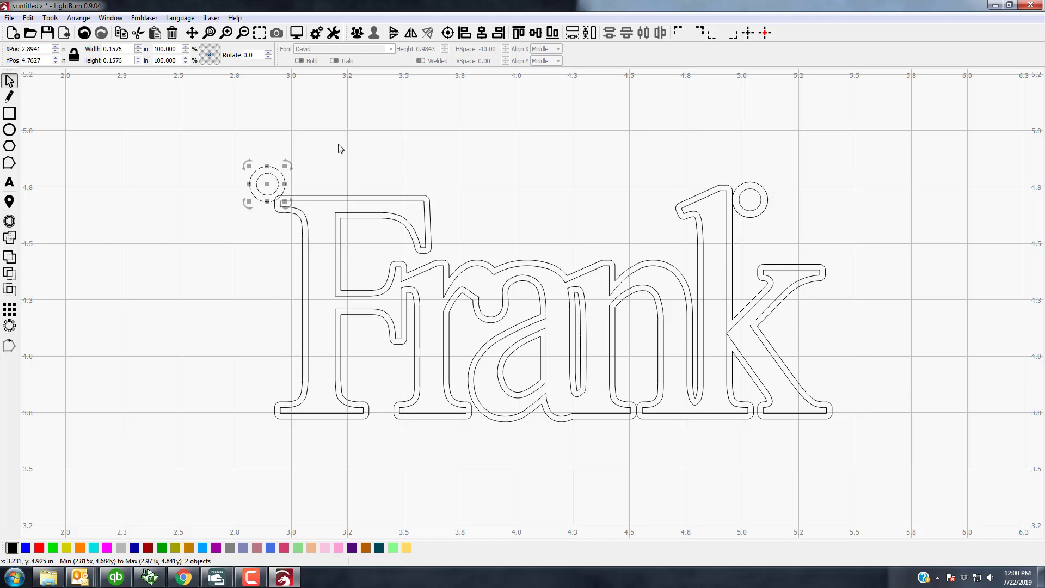
click(227, 138)
drag(207, 138, 819, 235)
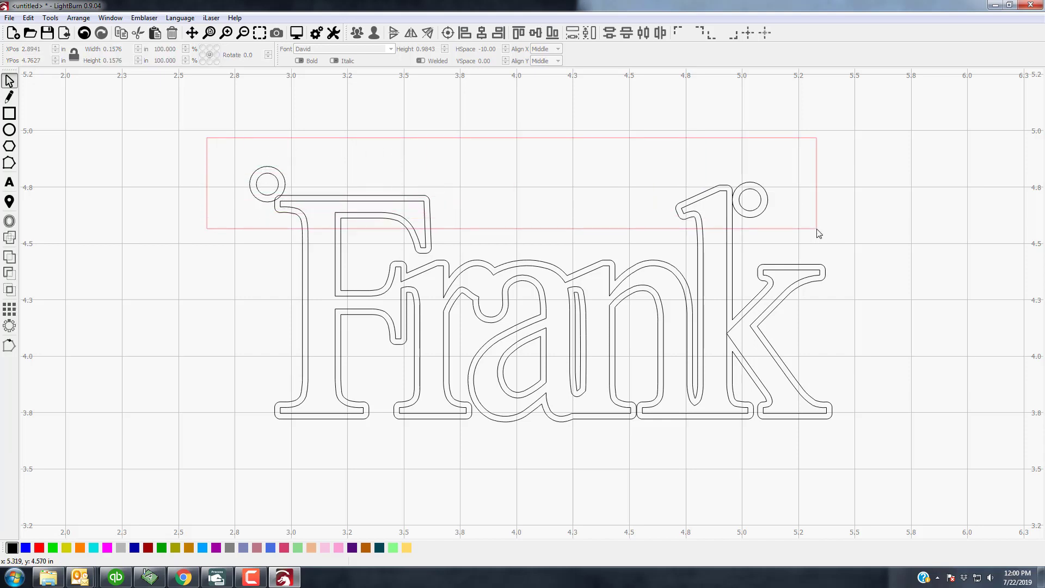
drag(819, 234, 816, 231)
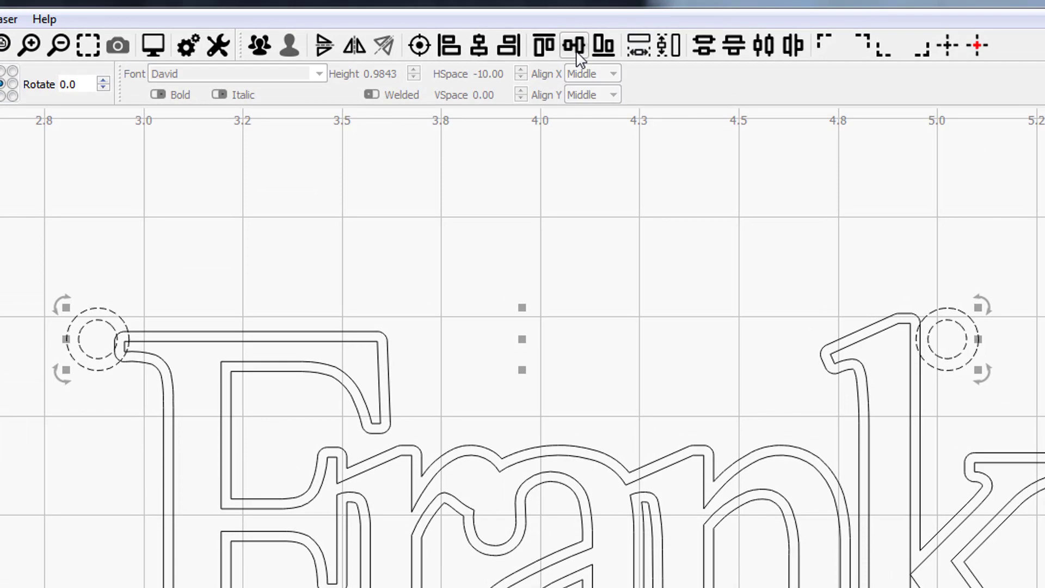
Nudge both circles of the capital letter's ring 0.02 in to the left, keeping a slight overlap with the outline
click(198, 282)
drag(0, 267, 192, 415)
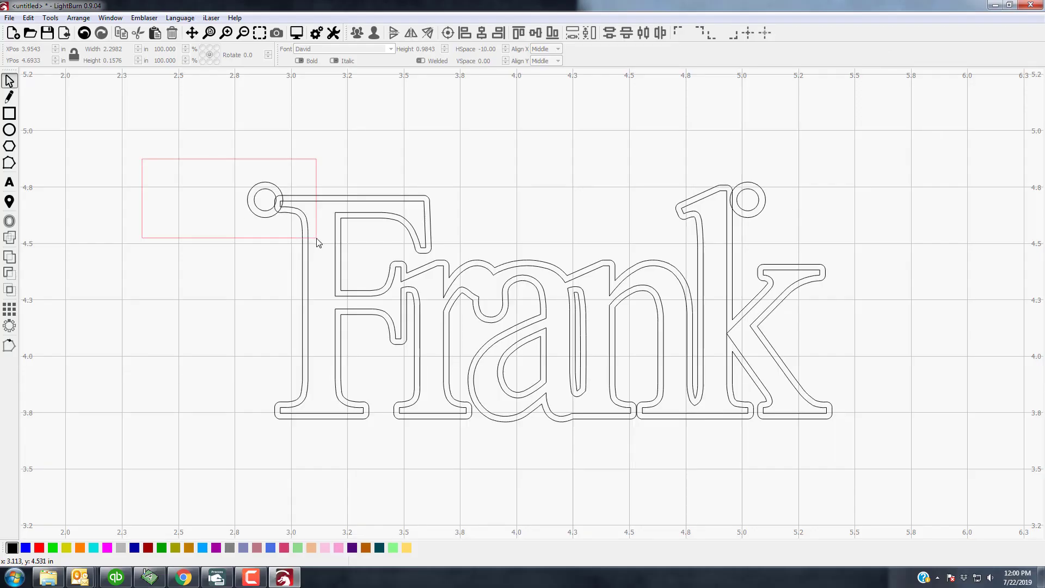
drag(317, 238, 317, 238)
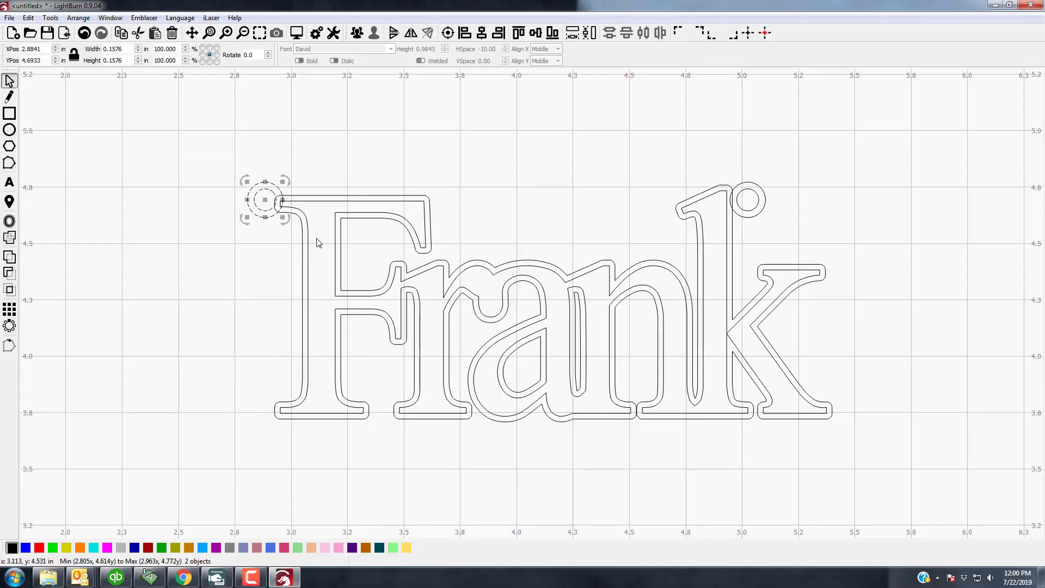
key(Left)
key(Left)
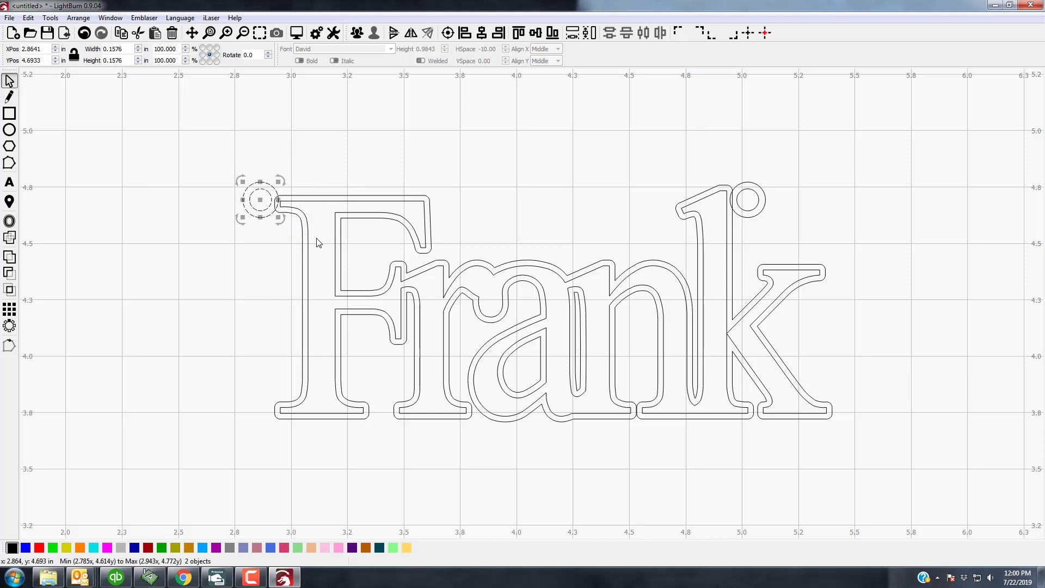
click(725, 171)
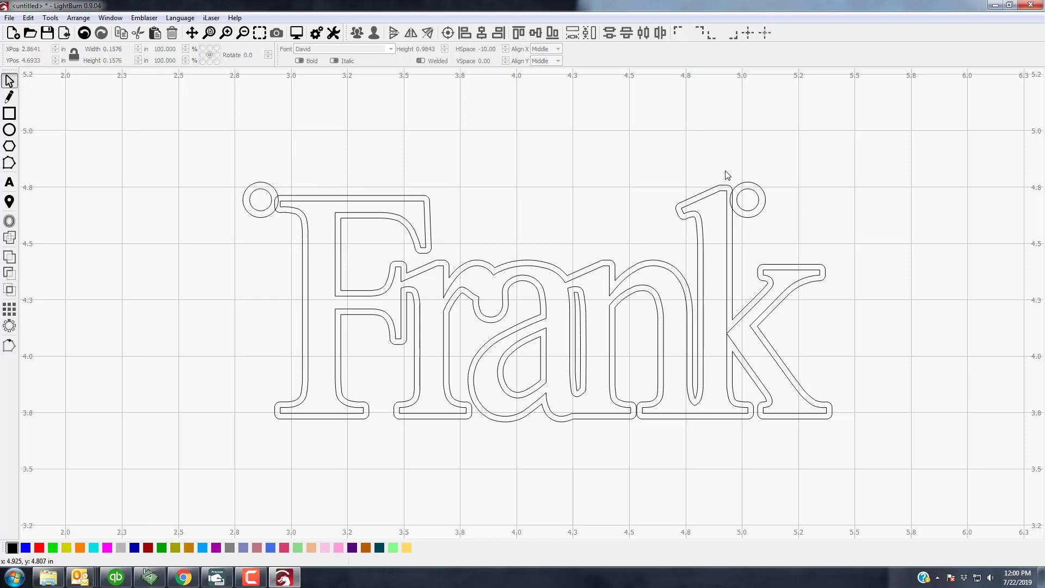
Weld the outer circles of both rings to the name's outer offset outline, leaving the inner circles as holes
click(277, 195)
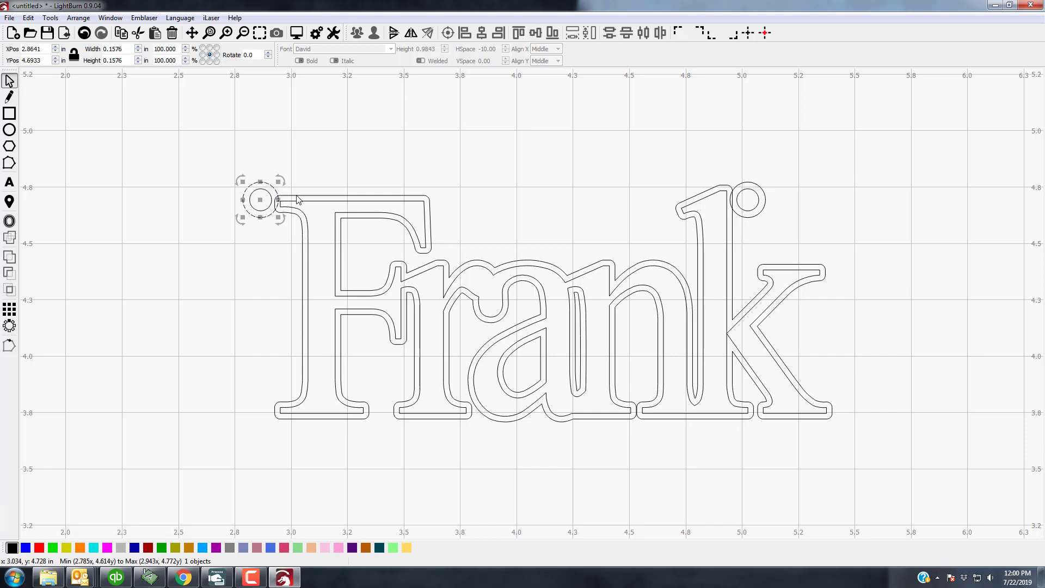
shift+click(297, 199)
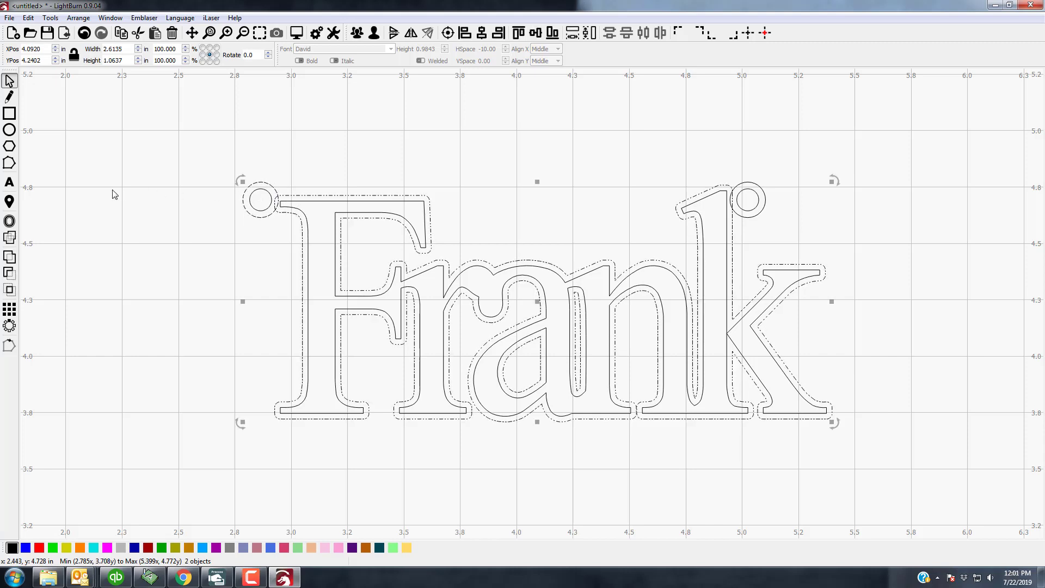
click(9, 236)
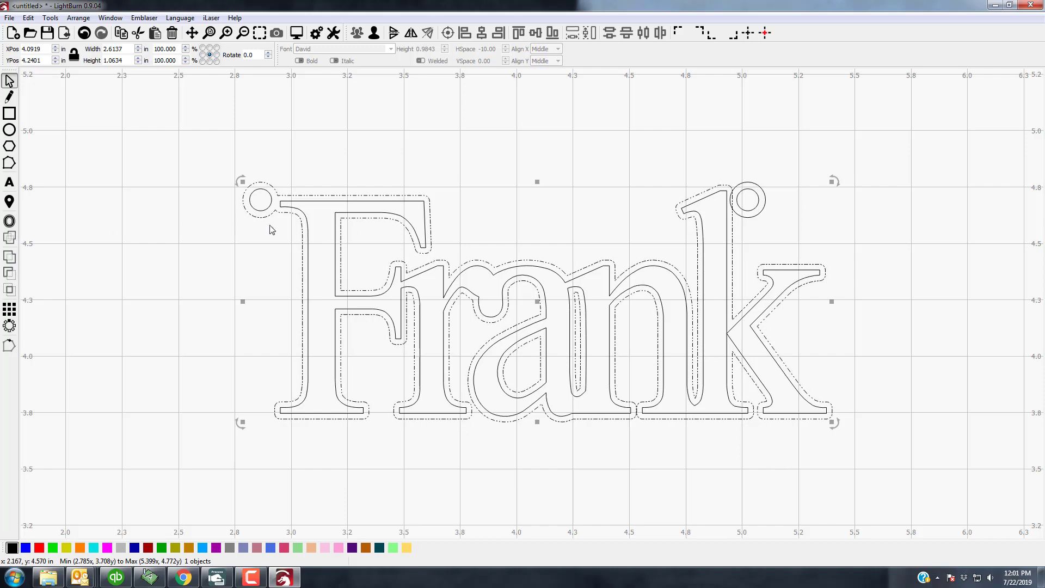
shift+click(745, 187)
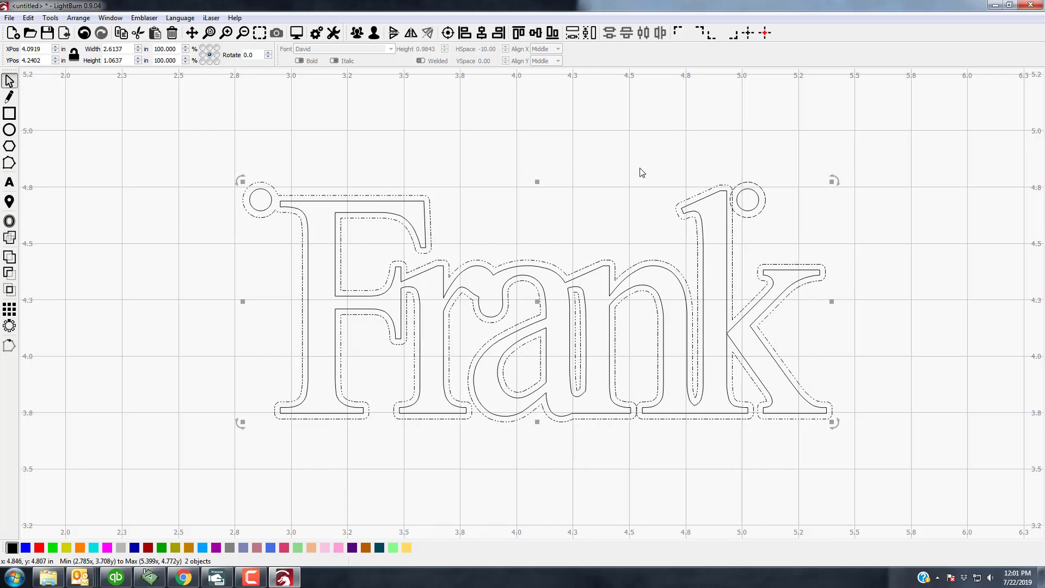
click(10, 238)
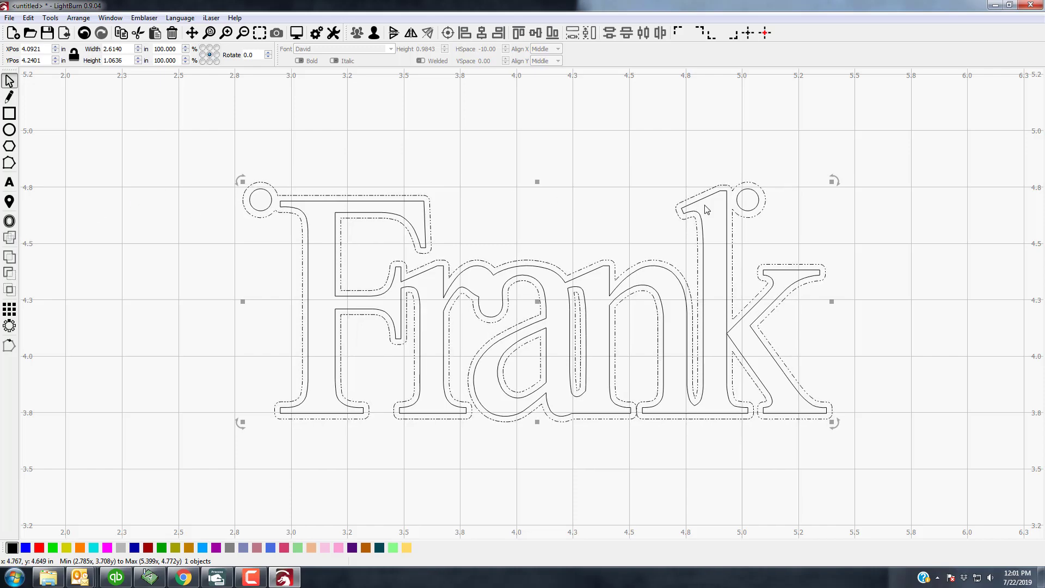
click(566, 164)
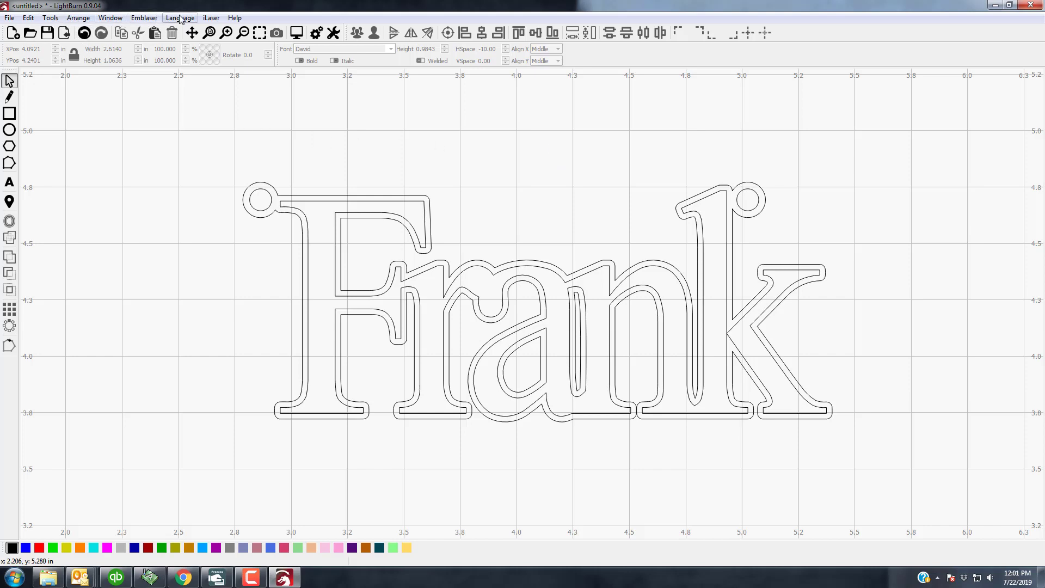
Draw a rectangle about 10.6 in wide and 7.17 in high around the name, inside the work area
click(246, 37)
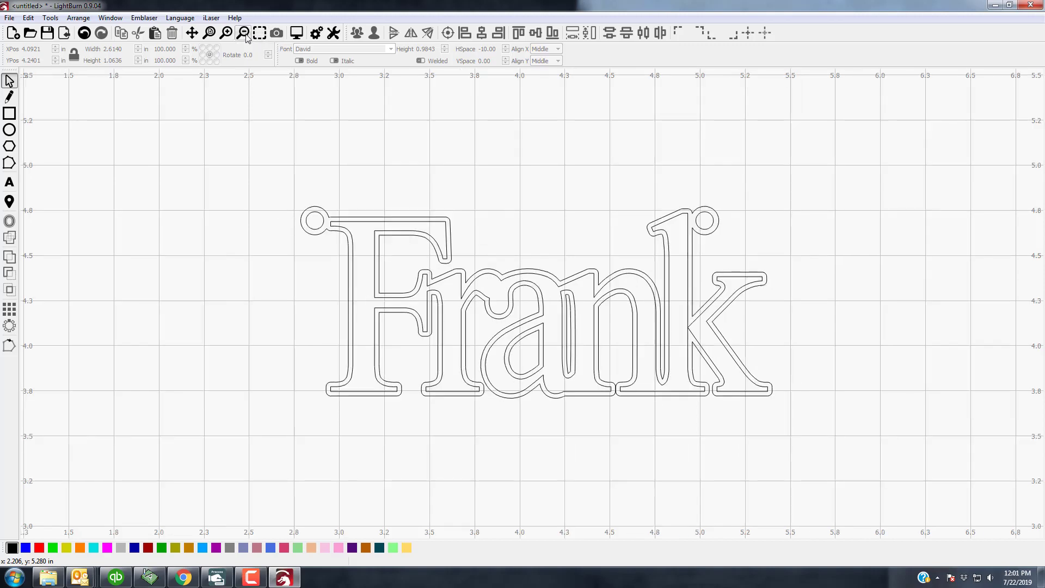
click(246, 37)
click(246, 37)
click(246, 37)
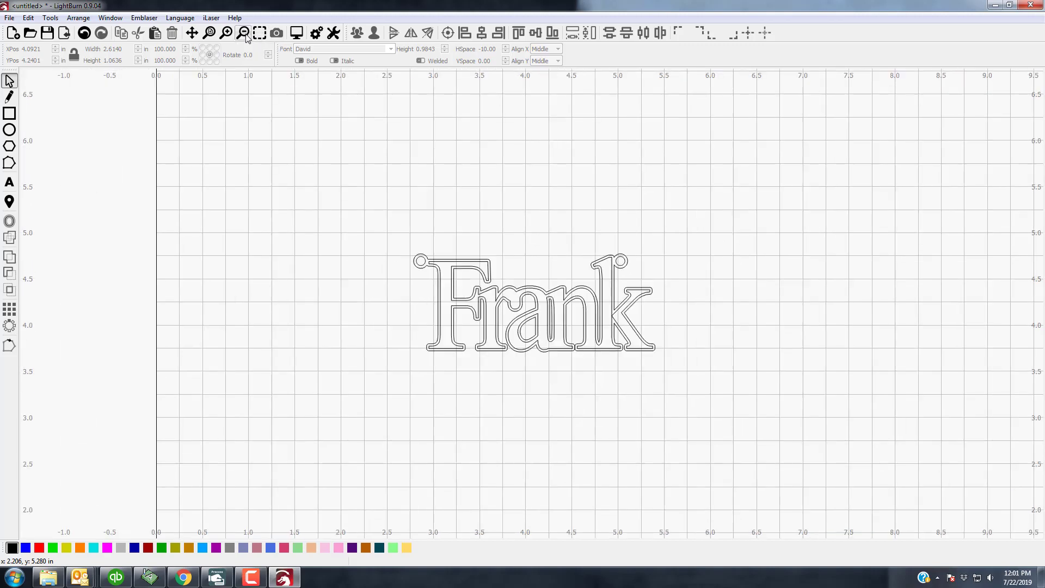
click(246, 37)
click(246, 37)
click(246, 37)
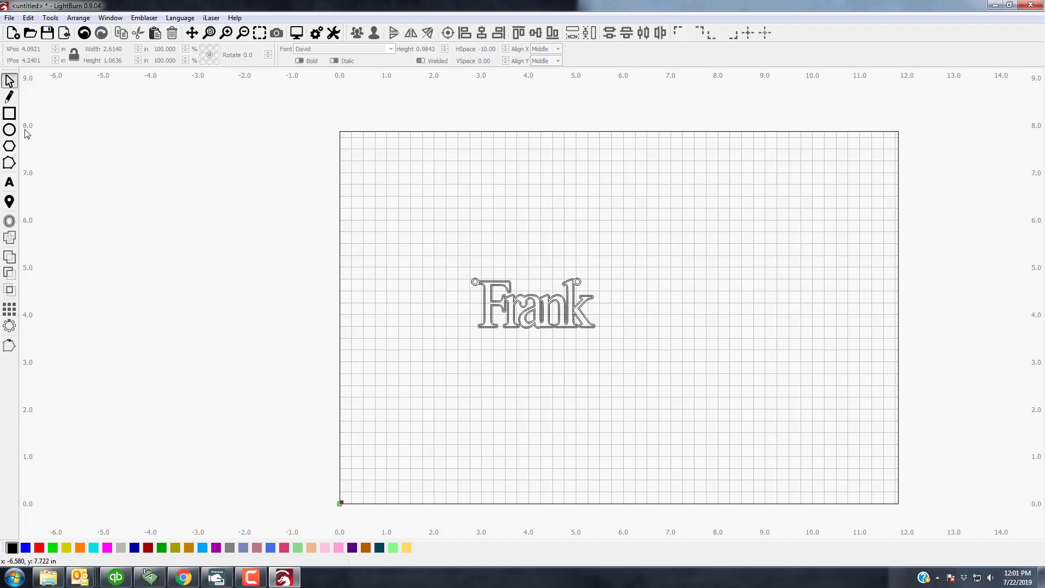
click(11, 115)
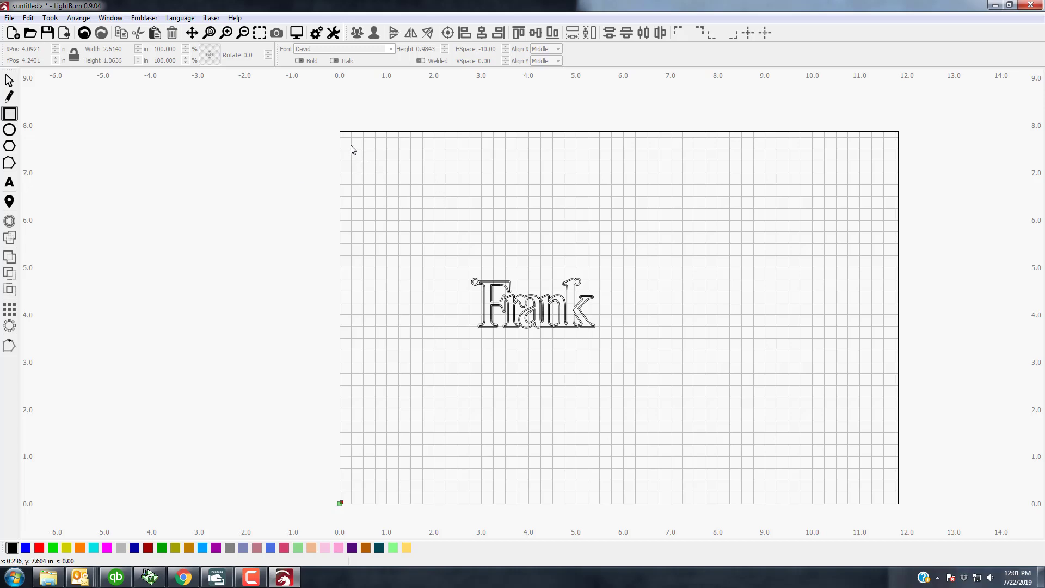
mouse_move(351, 145)
mouse_down()
mouse_move(518, 279)
mouse_move(751, 429)
mouse_up()
drag(804, 457, 852, 483)
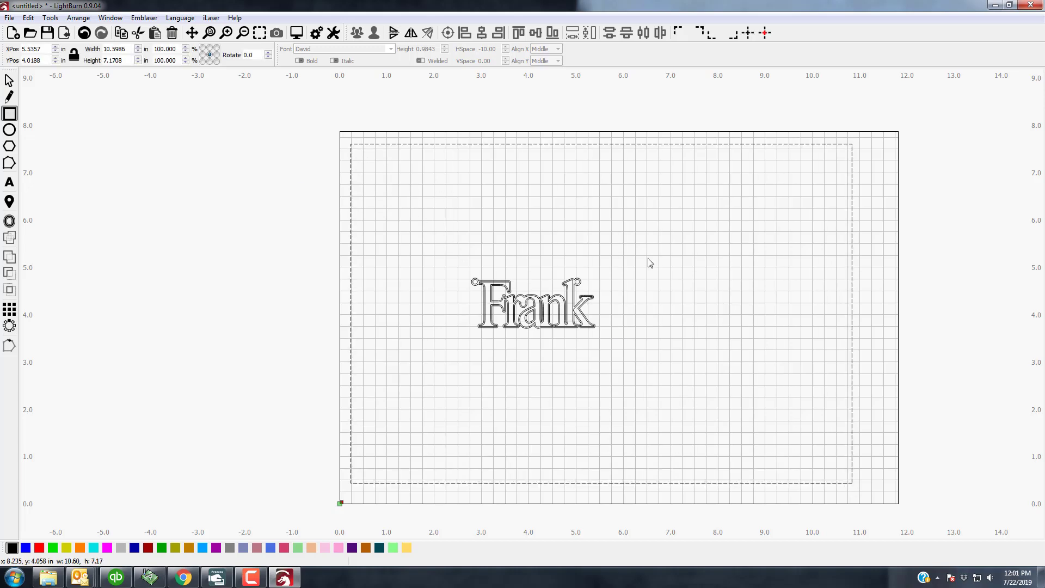
Set the rectangle's width to 12 in and its height to 9 in
drag(127, 49, 108, 49)
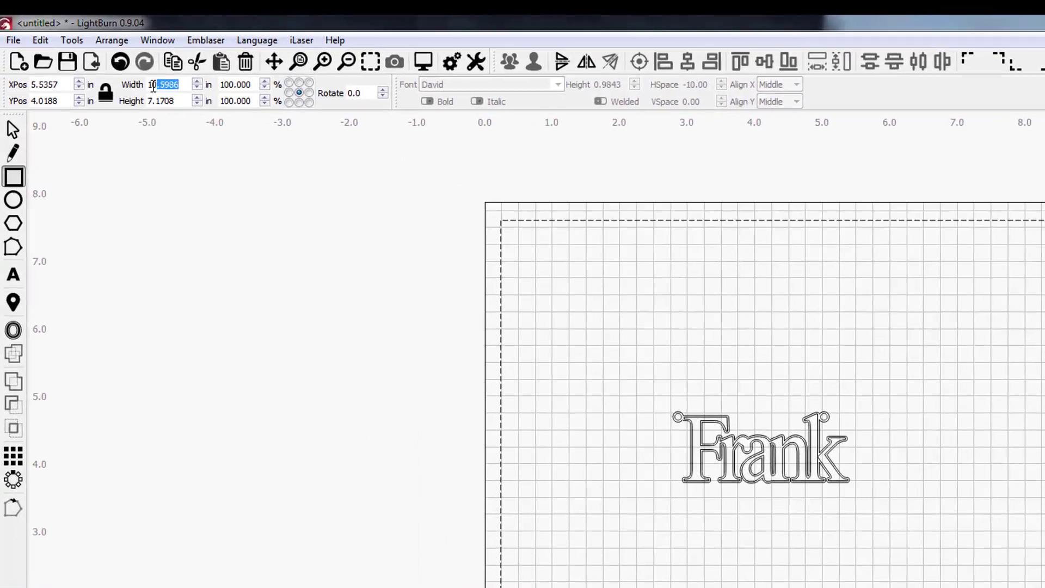
drag(153, 87, 148, 86)
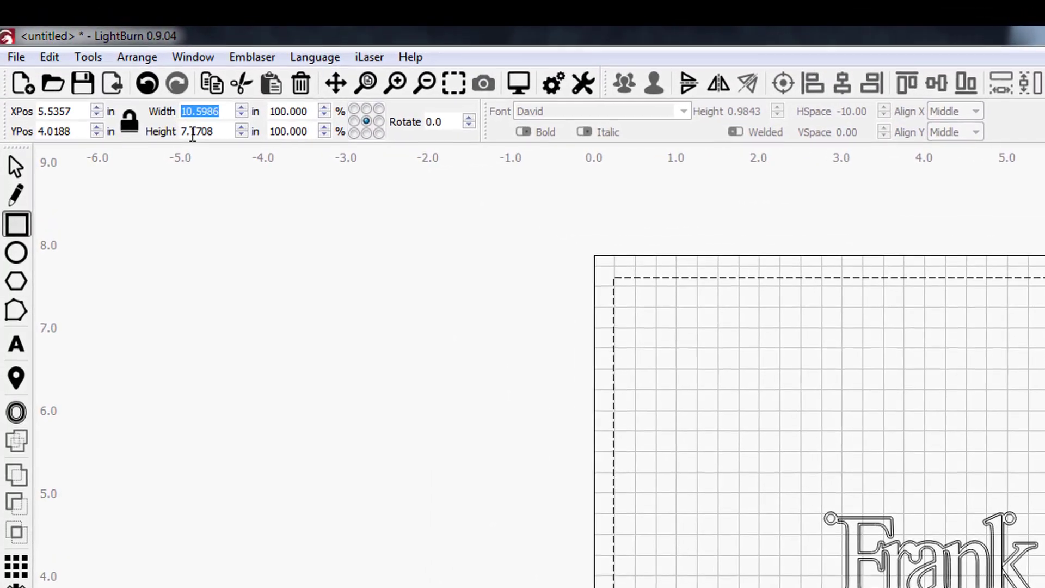
text(12)
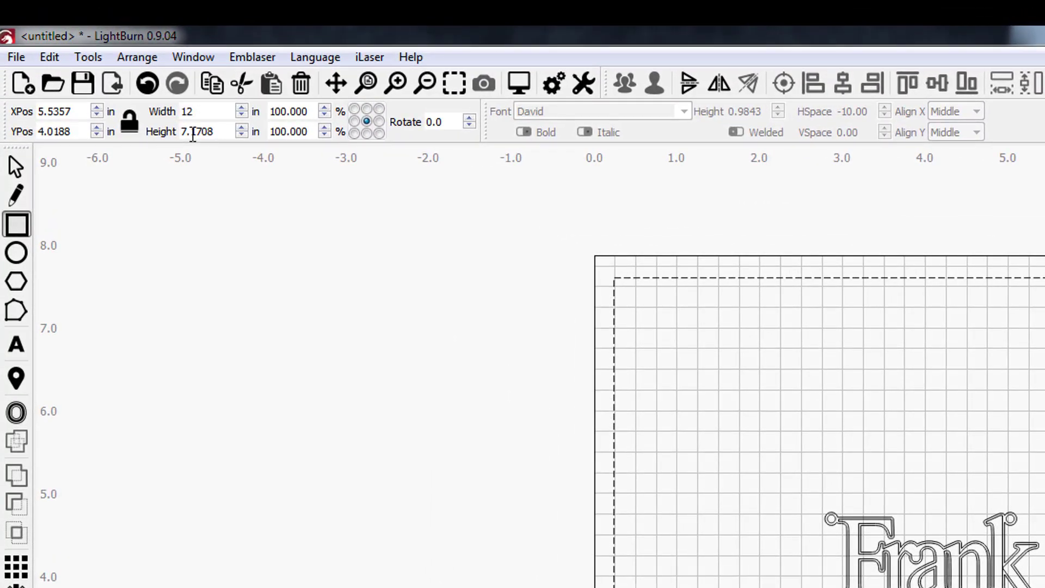
key(Tab)
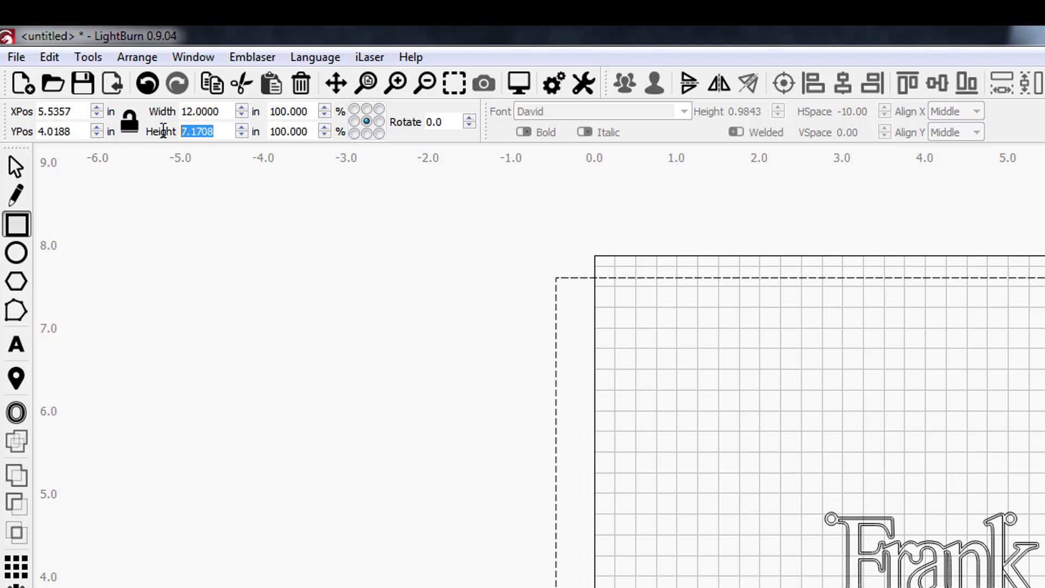
text(9)
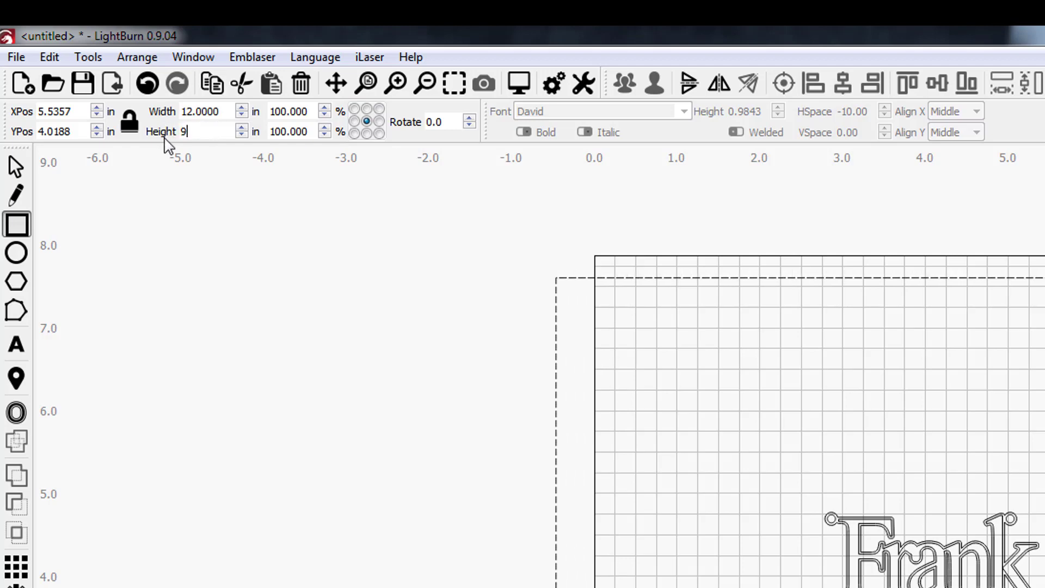
key(Return)
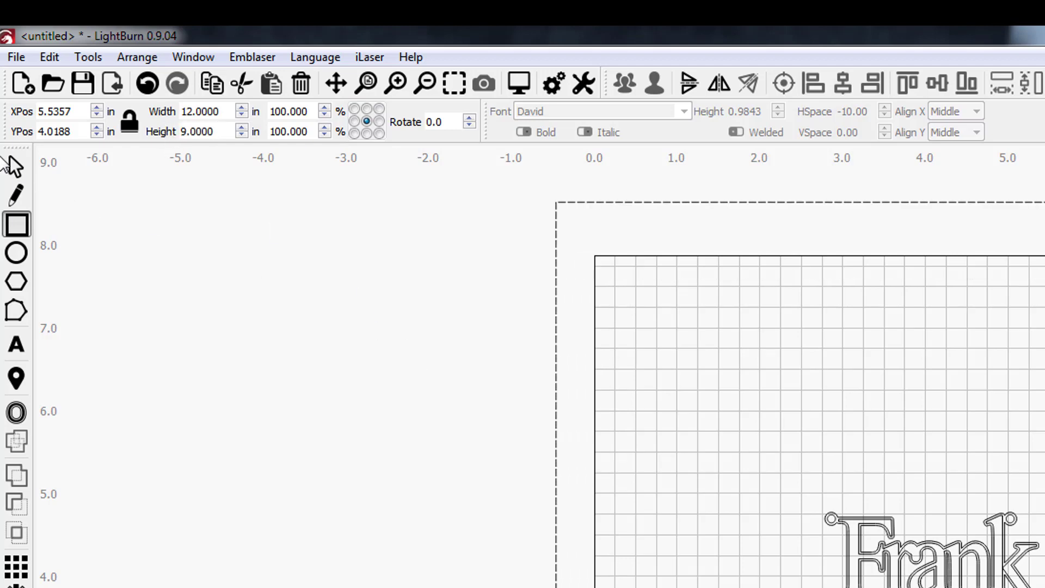
Select all parts of the name and move them to the work area's lower-left corner, centred at about X 1.5, Y 0.64 in
click(15, 165)
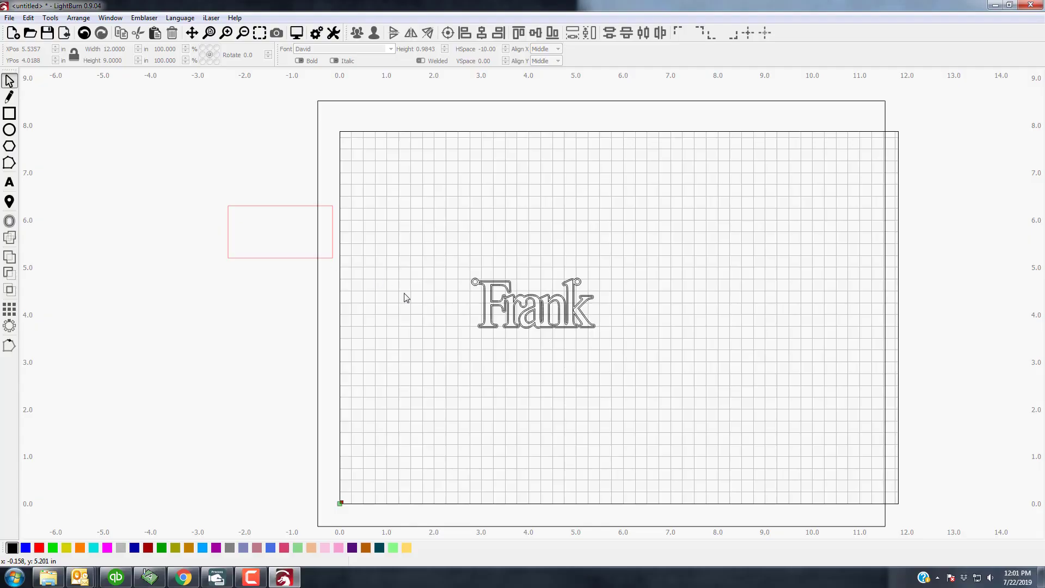
drag(404, 297, 670, 406)
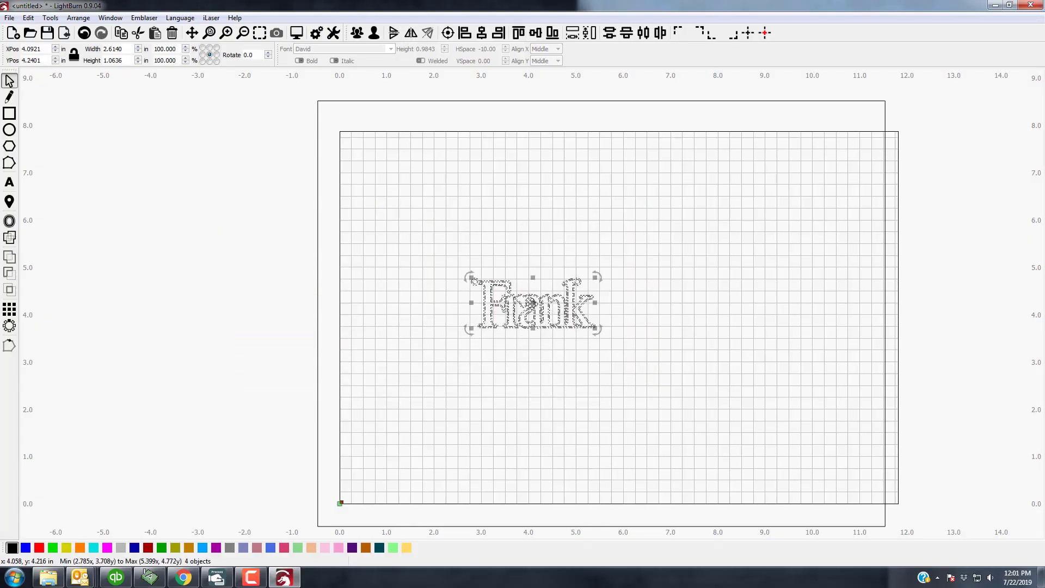
drag(530, 313, 398, 486)
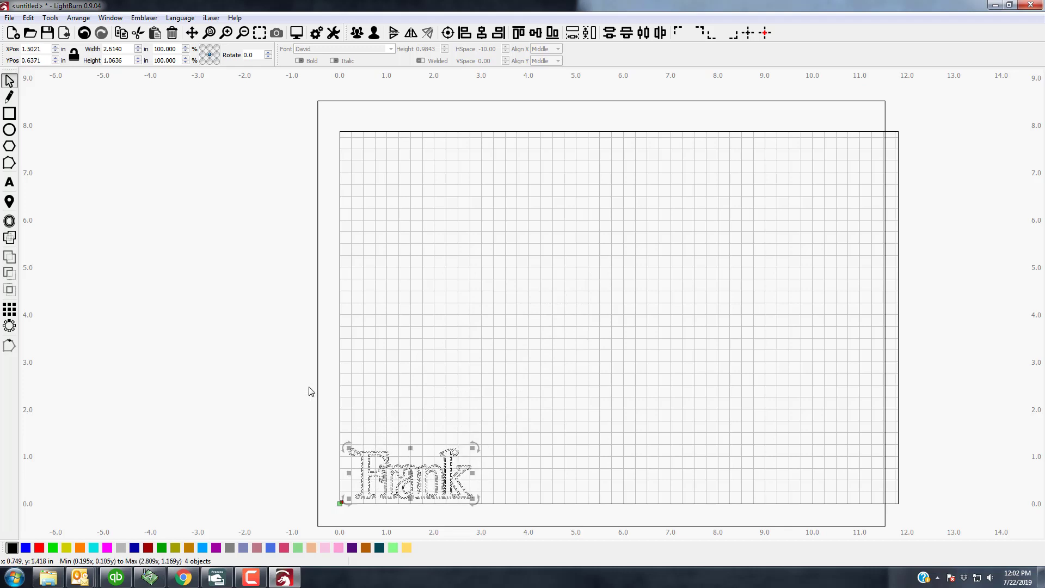
Export the project vectors to the Desktop as the AutoCAD DXF file Frank Nameplate.dxf, replacing the existing file
click(256, 357)
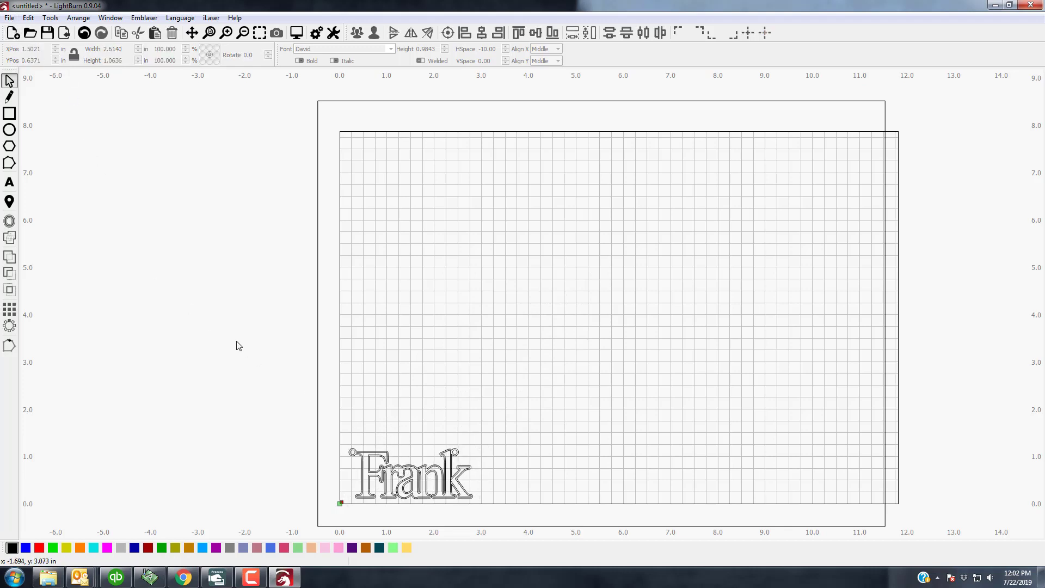
click(10, 18)
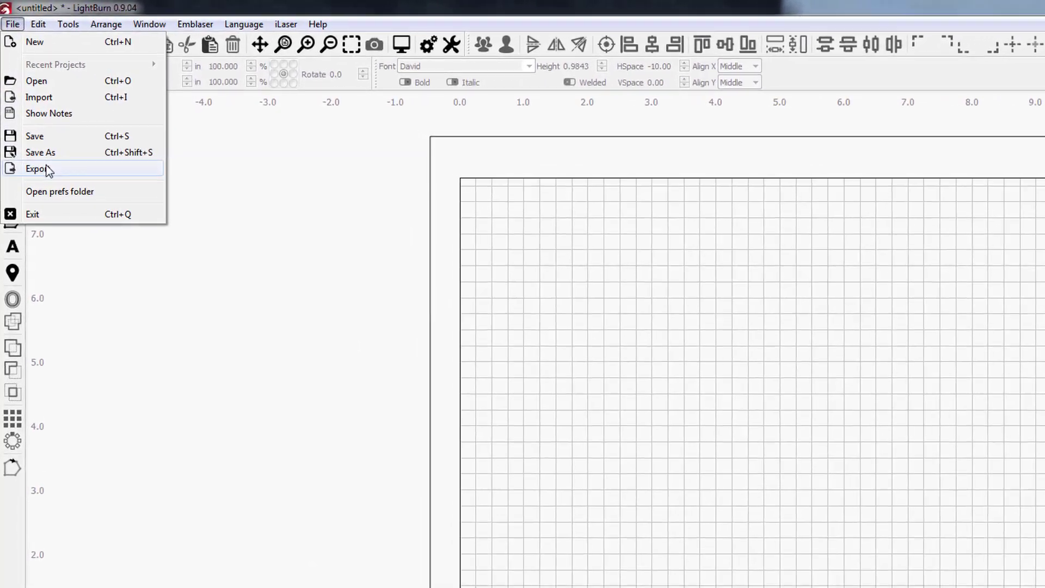
click(41, 155)
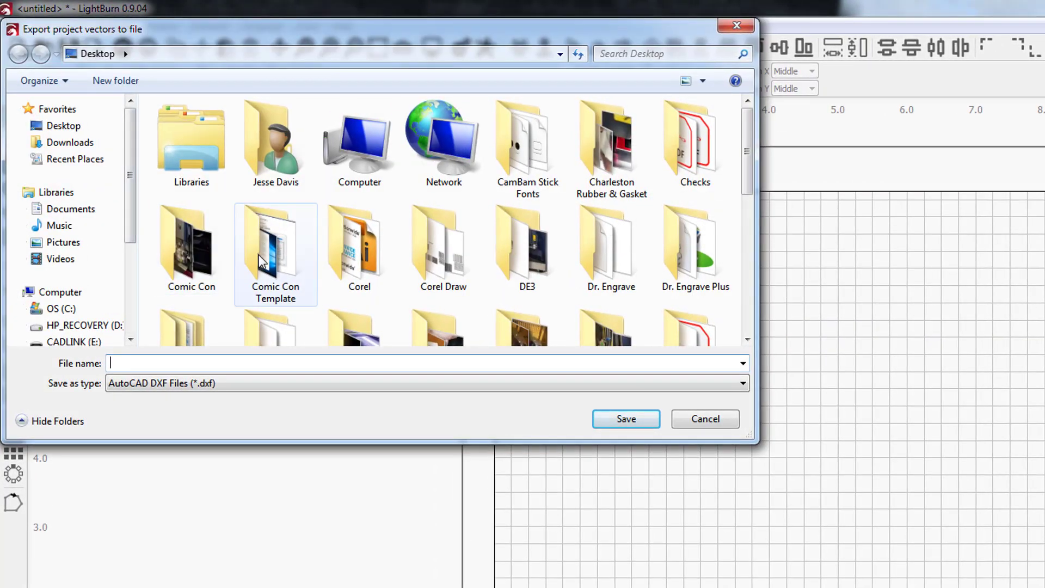
click(294, 383)
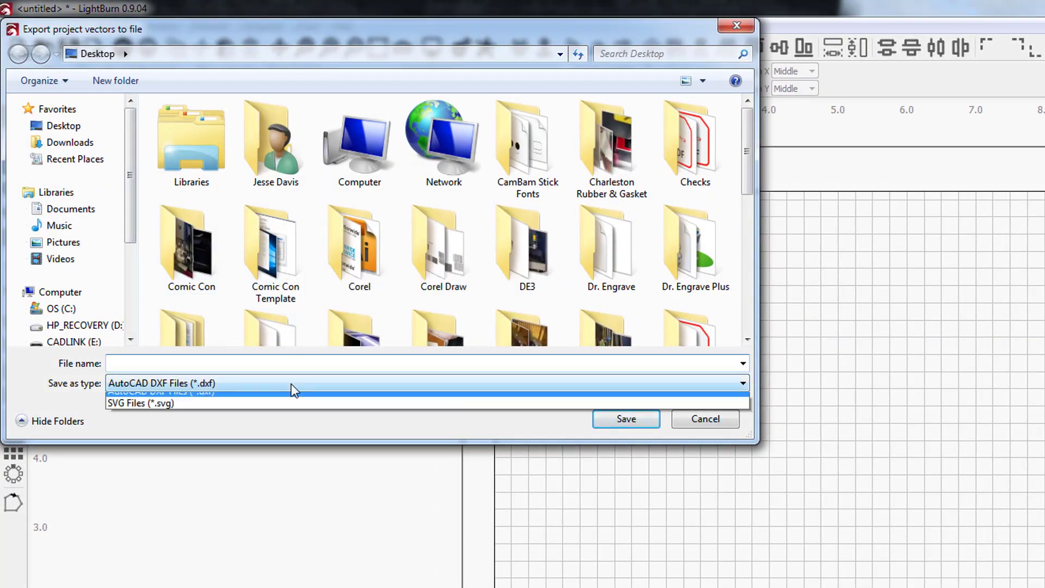
click(285, 408)
click(284, 362)
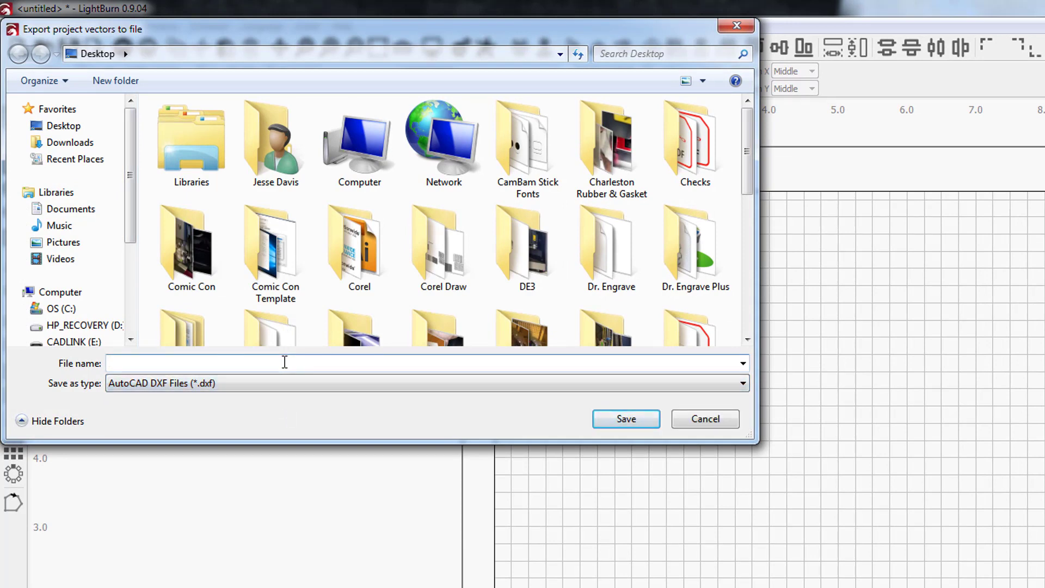
text(Frank Nameplate)
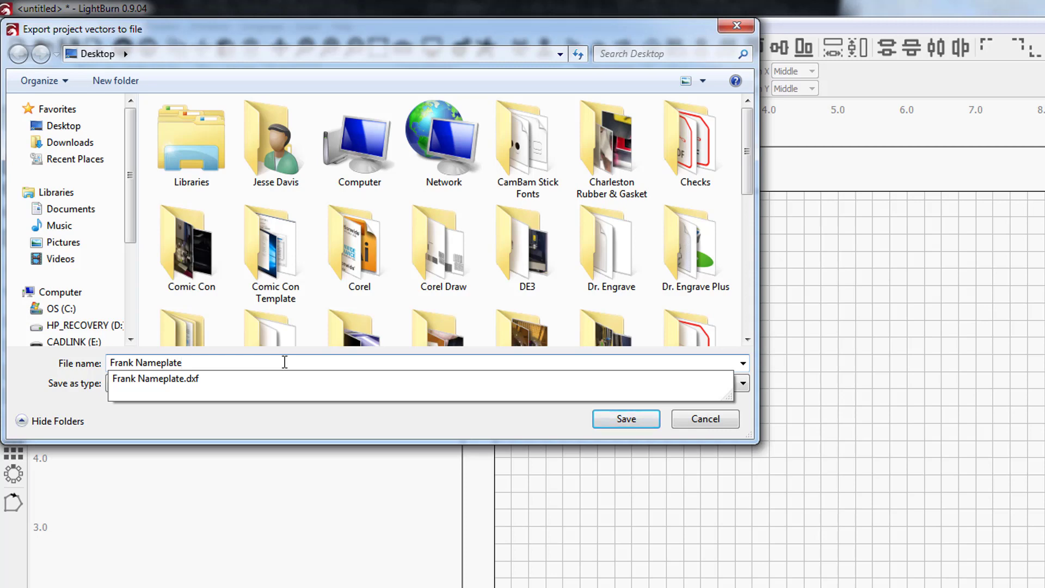
click(401, 380)
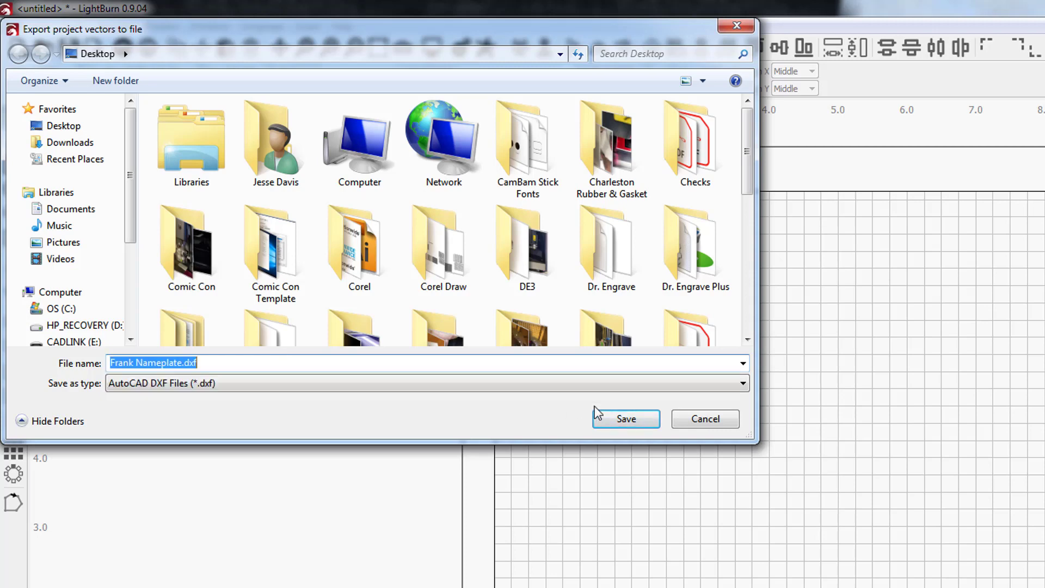
click(626, 418)
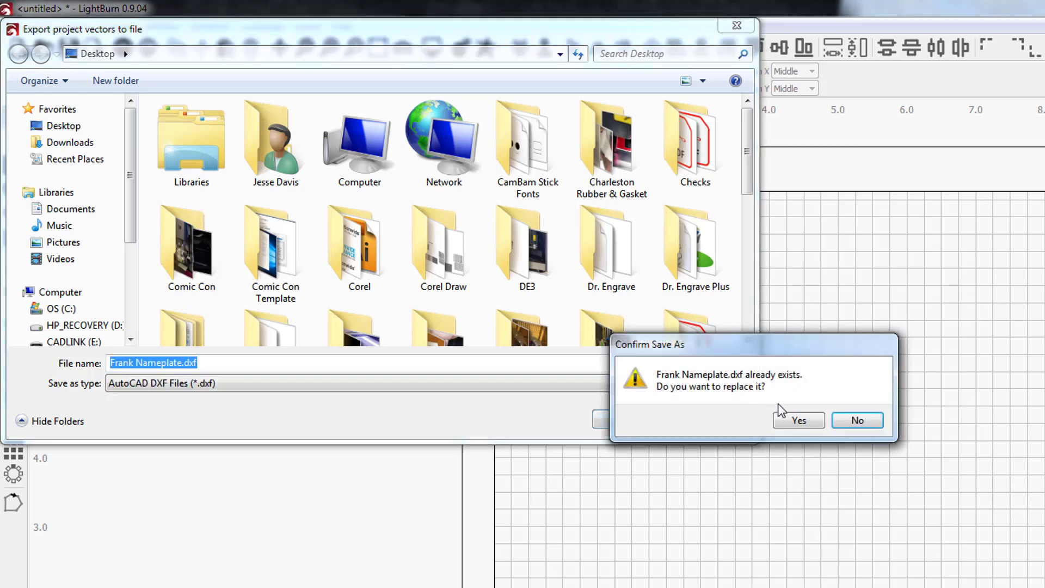
click(798, 421)
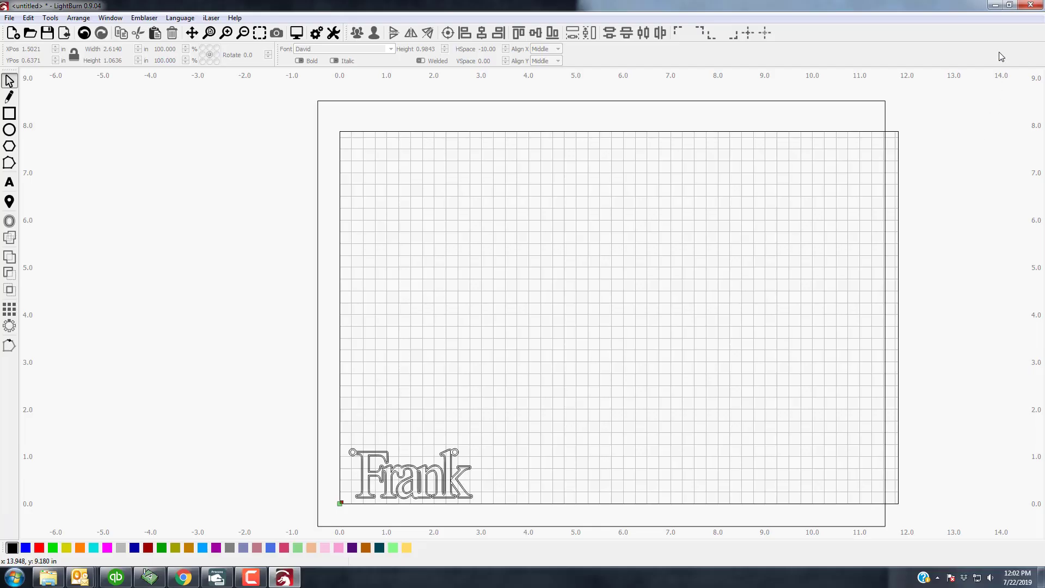
Minimize the current program, then open a new Dr.Engrave window and maximize it
click(996, 6)
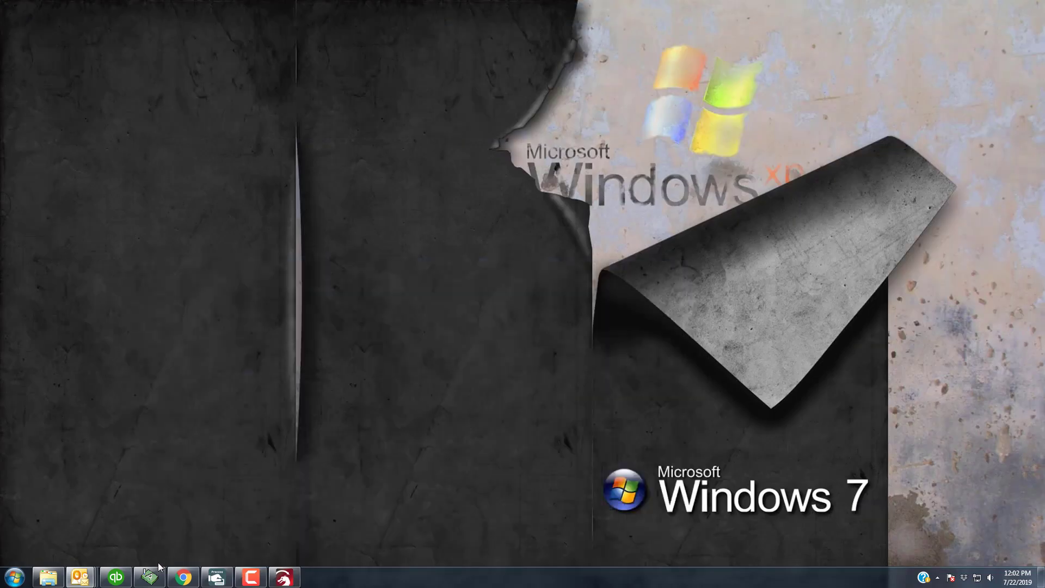
right_click(150, 576)
click(157, 460)
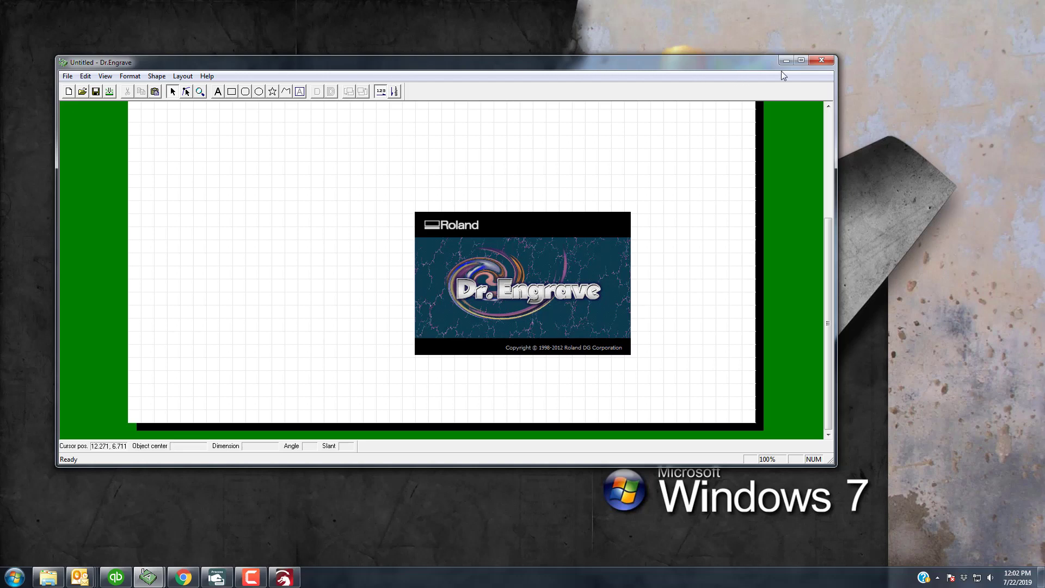
click(801, 61)
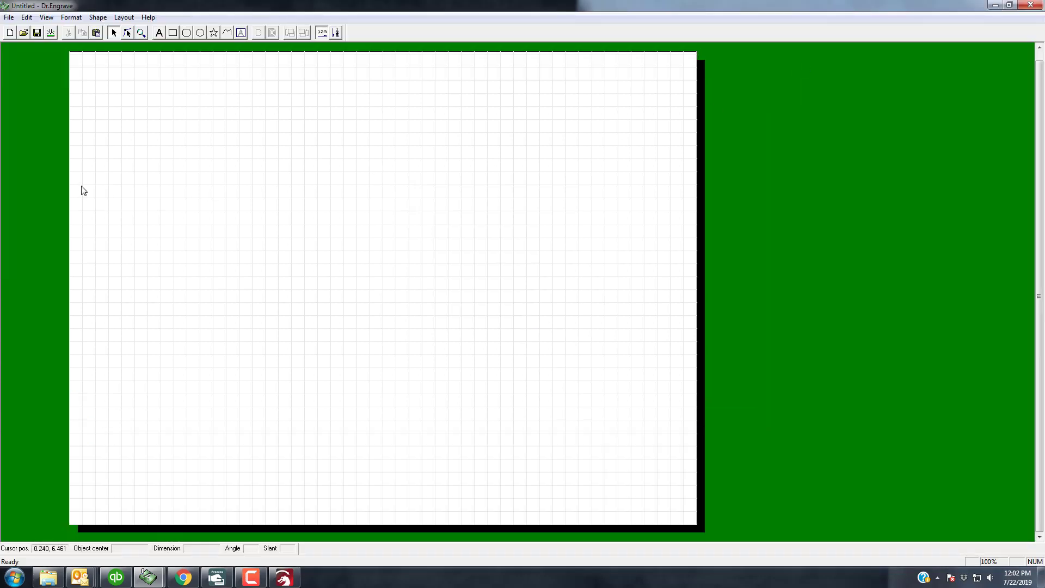
Import the DXF file Frank Nameplate.dxf from the Desktop into the empty drawing
click(9, 18)
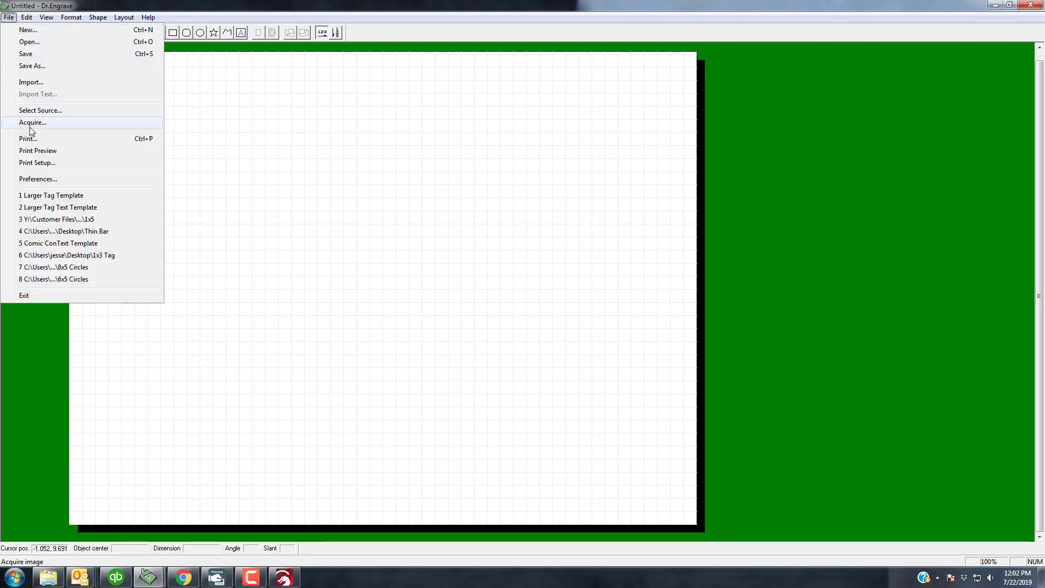
click(38, 81)
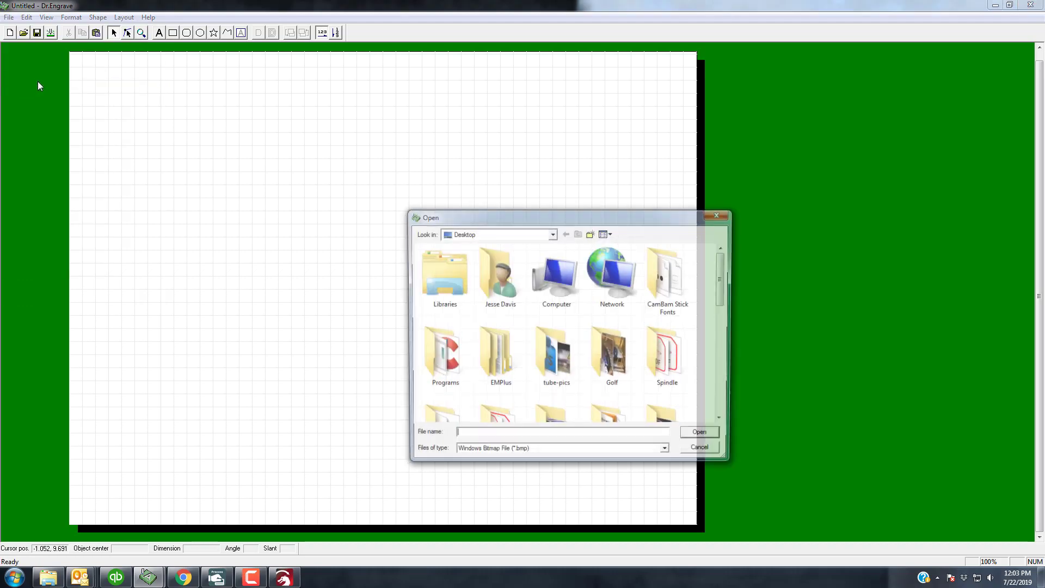
click(572, 447)
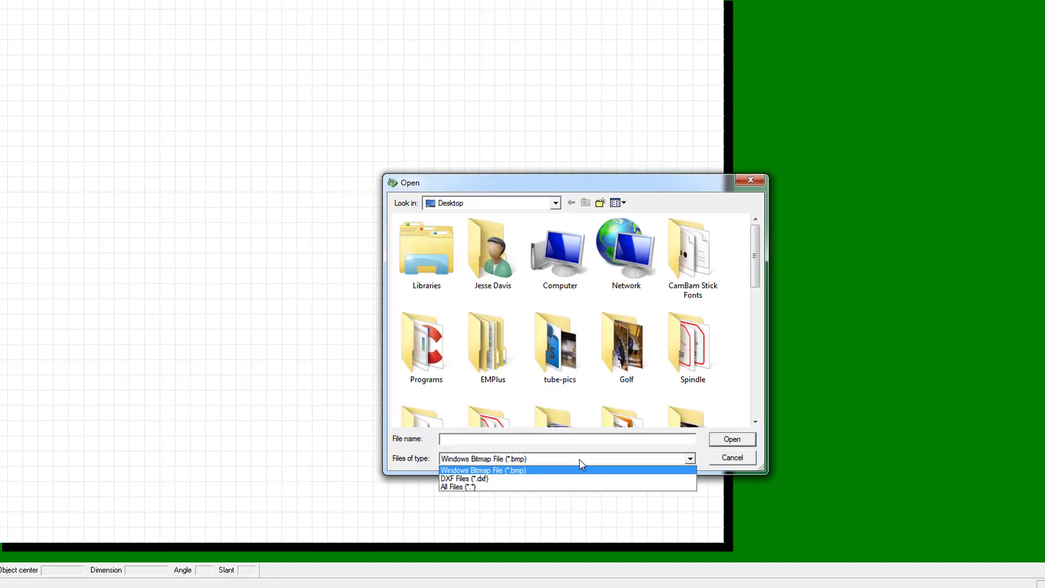
click(568, 479)
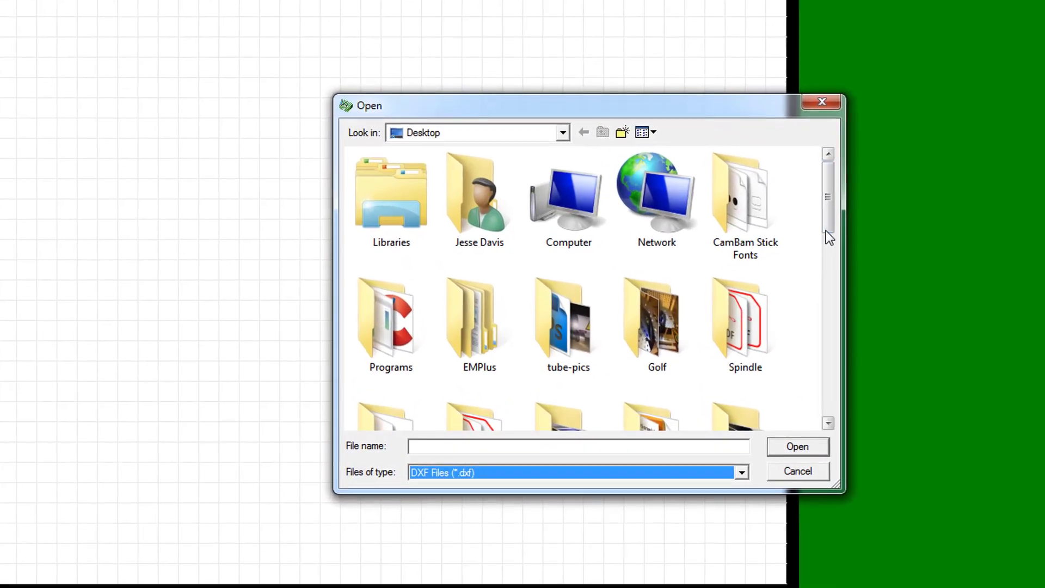
drag(825, 230, 833, 417)
click(570, 379)
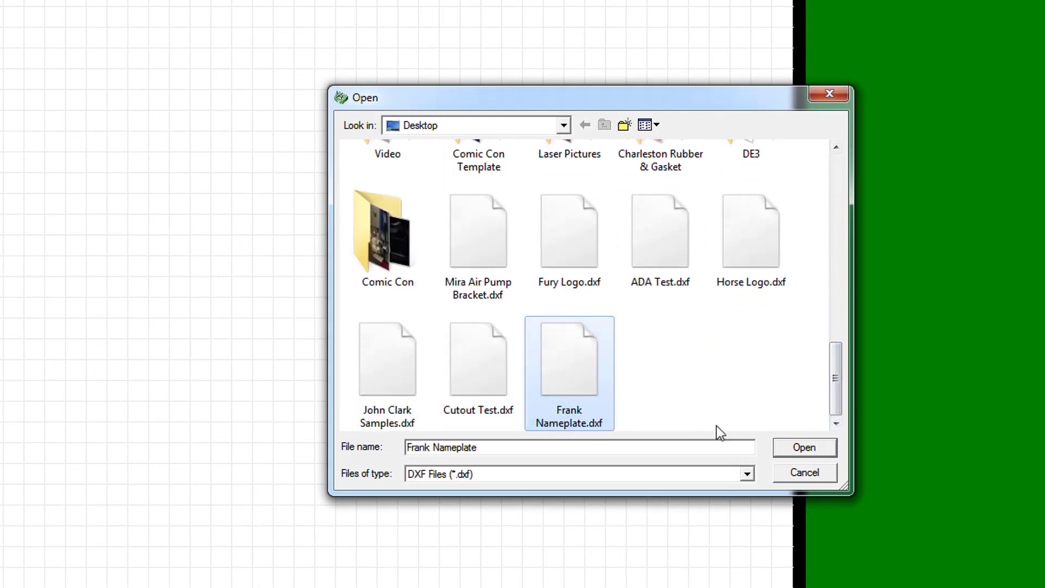
click(781, 455)
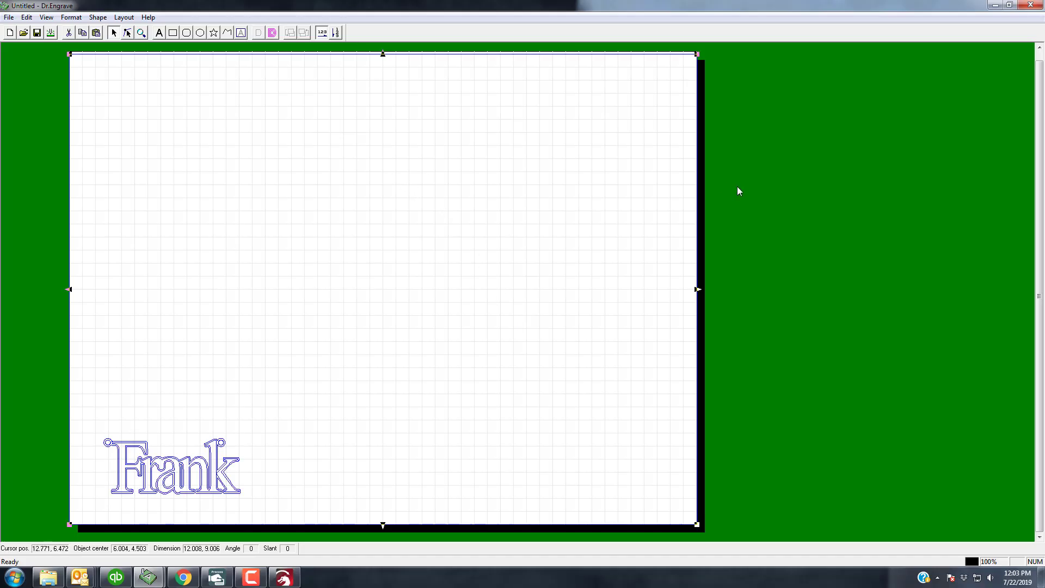
Select the whole imported drawing and break it apart into separate shapes
key(ctrl+a)
right_click(665, 101)
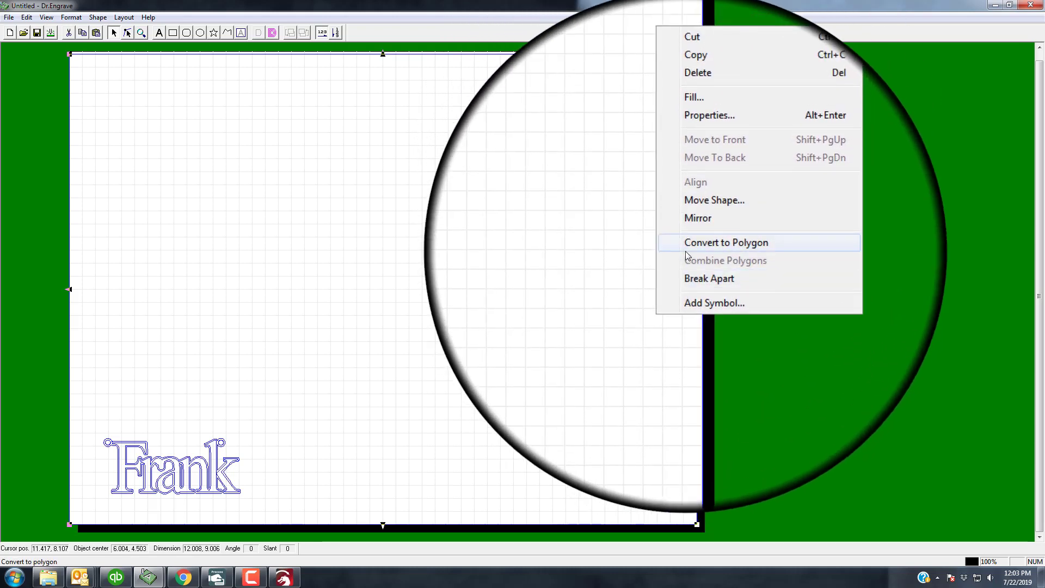
click(687, 236)
right_click(683, 297)
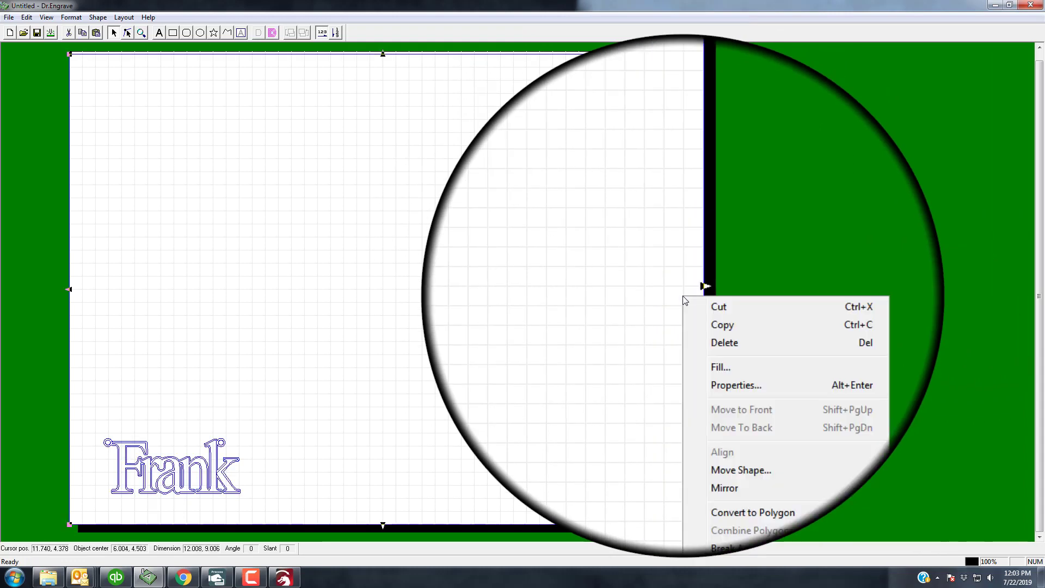
click(739, 466)
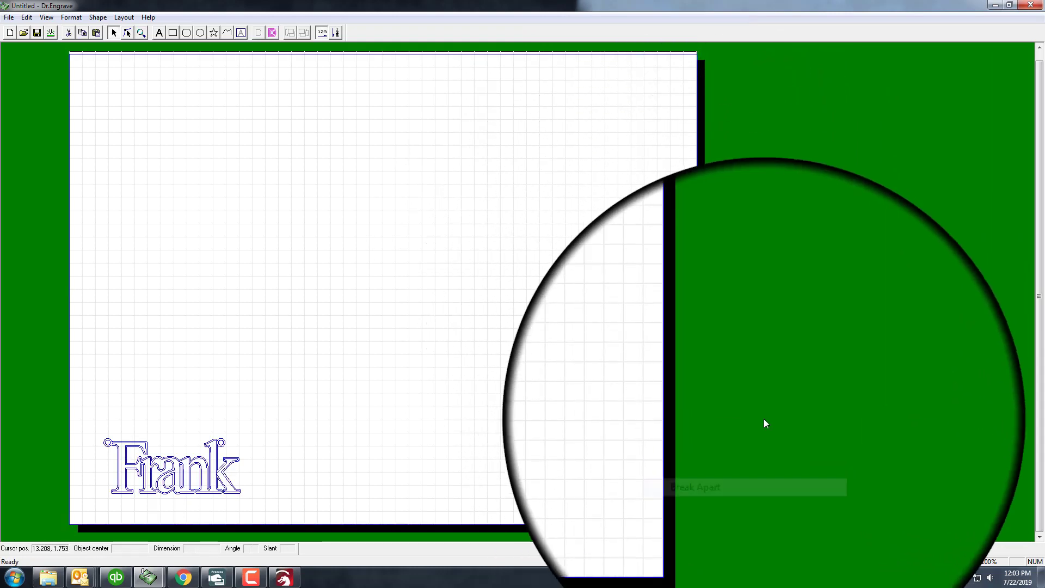
click(656, 406)
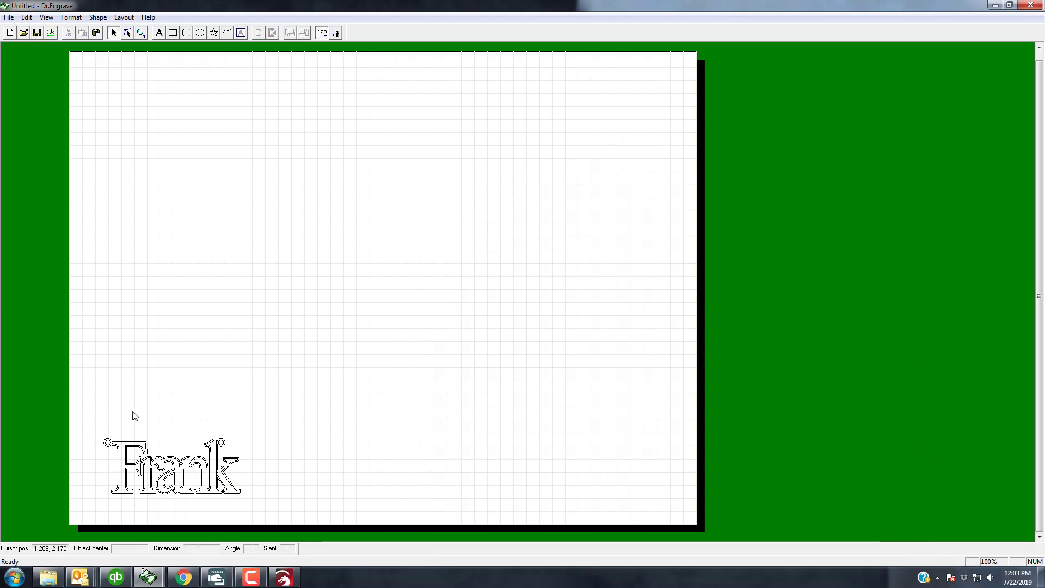
Zoom in on the name and check its separated outlines by selecting all of them
click(141, 33)
drag(70, 407, 271, 523)
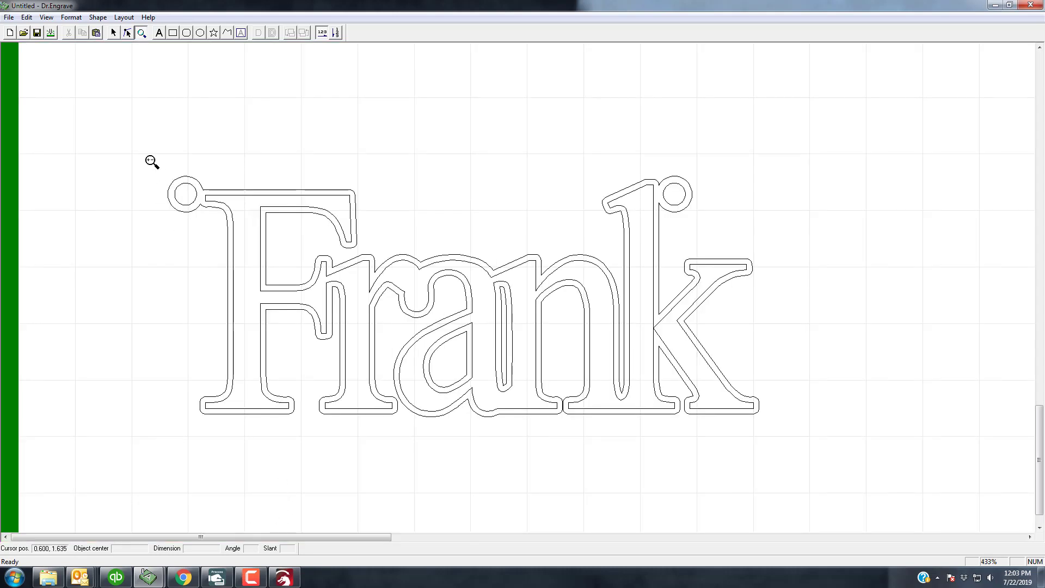
click(114, 33)
drag(110, 95, 825, 464)
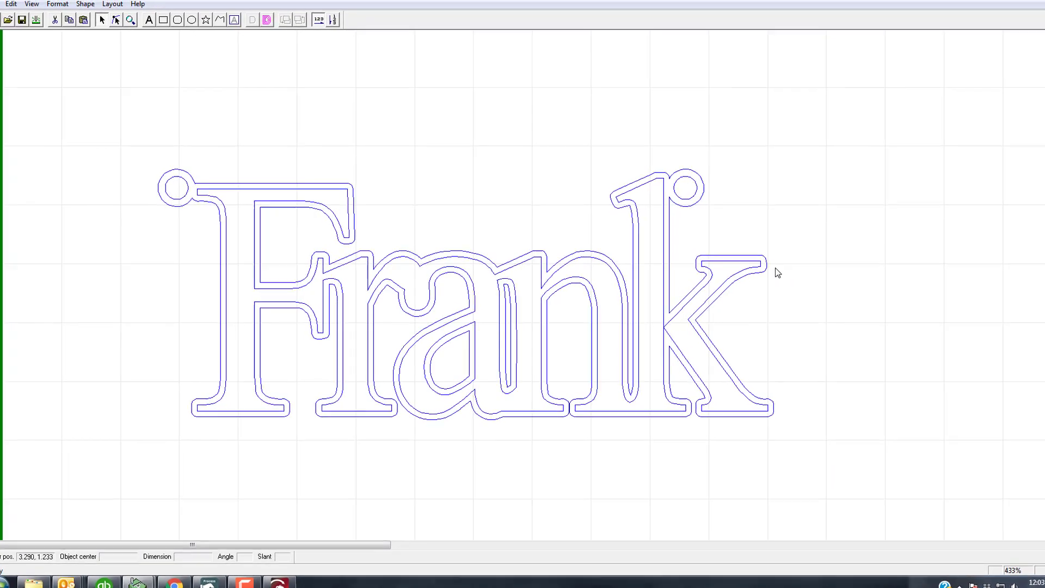
right_click(749, 266)
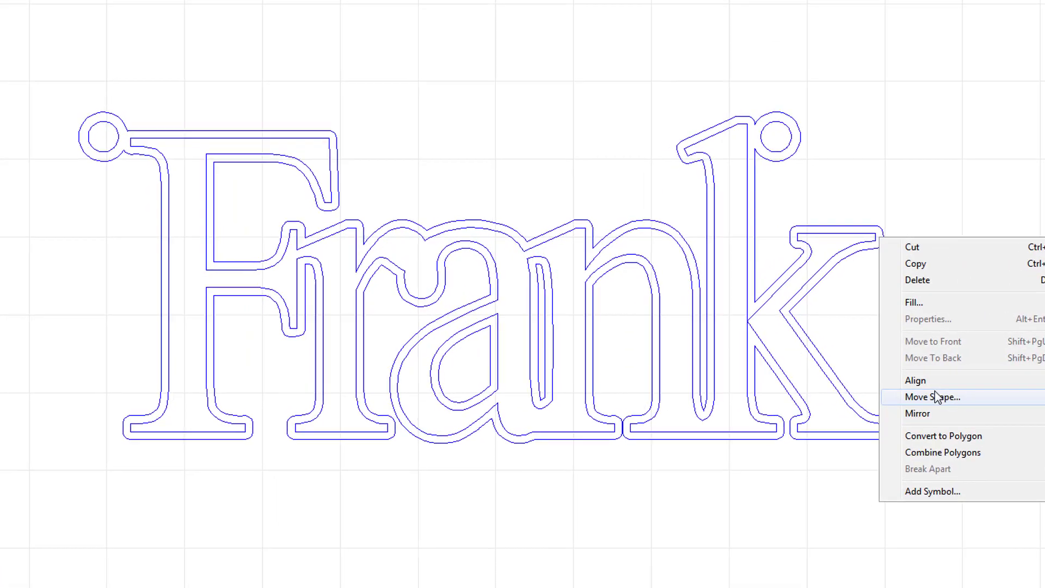
click(974, 168)
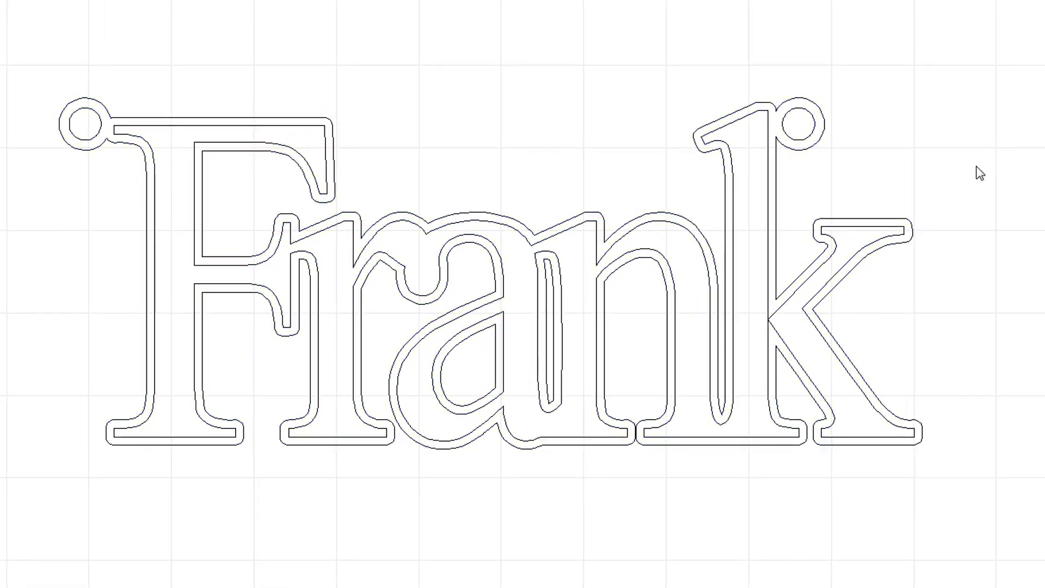
Select the name's outer offset outline with both ring holes and its inner offset openings, and combine them into one polygon
drag(1, 59, 89, 228)
click(116, 144)
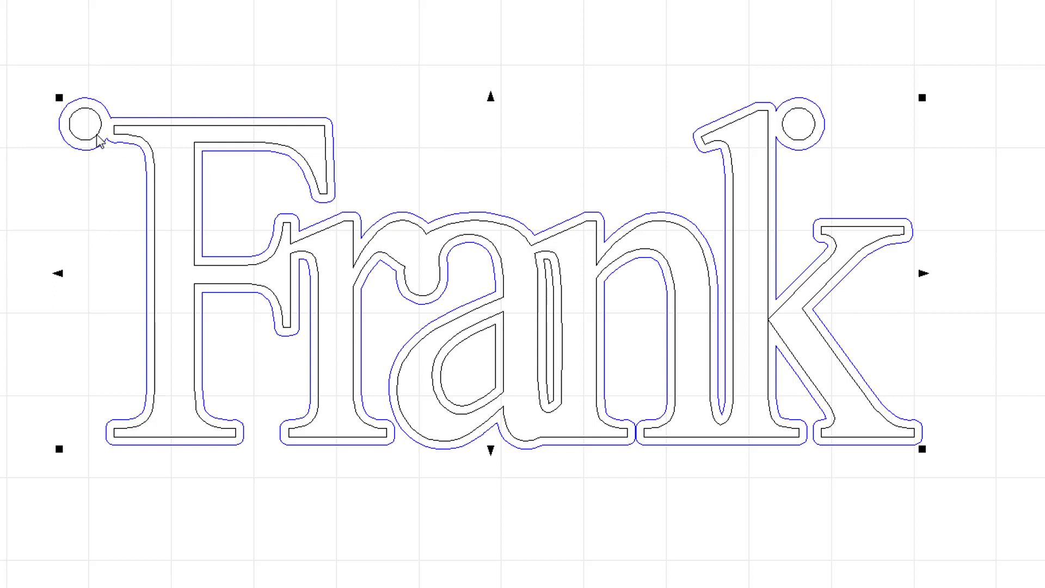
click(102, 141)
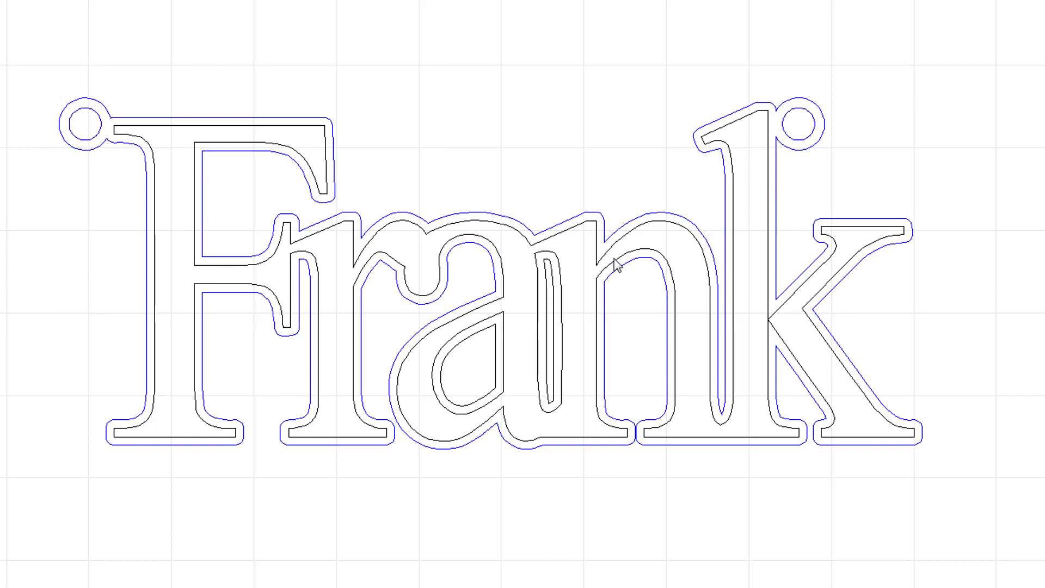
right_click(498, 338)
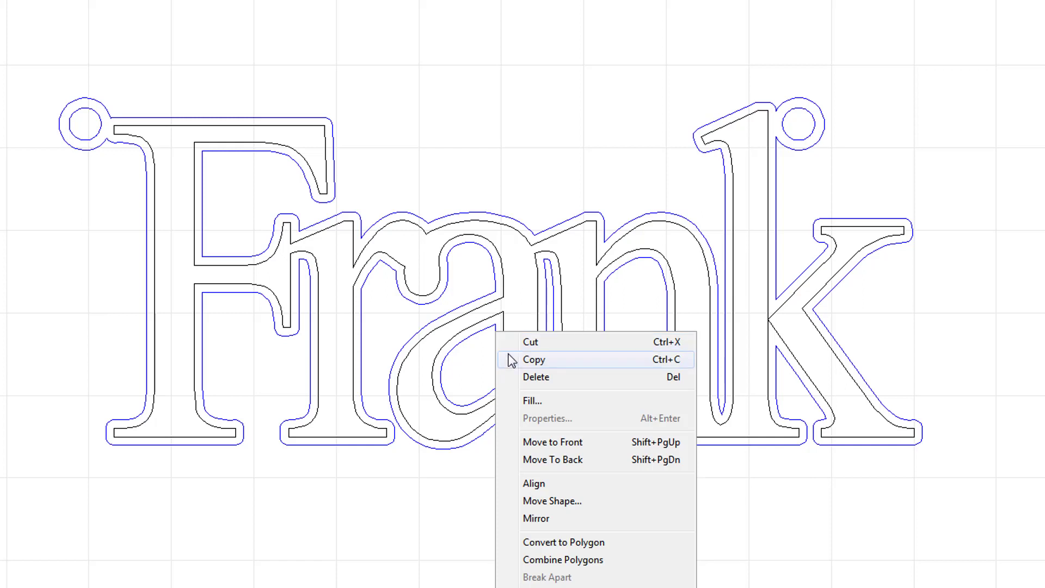
click(593, 561)
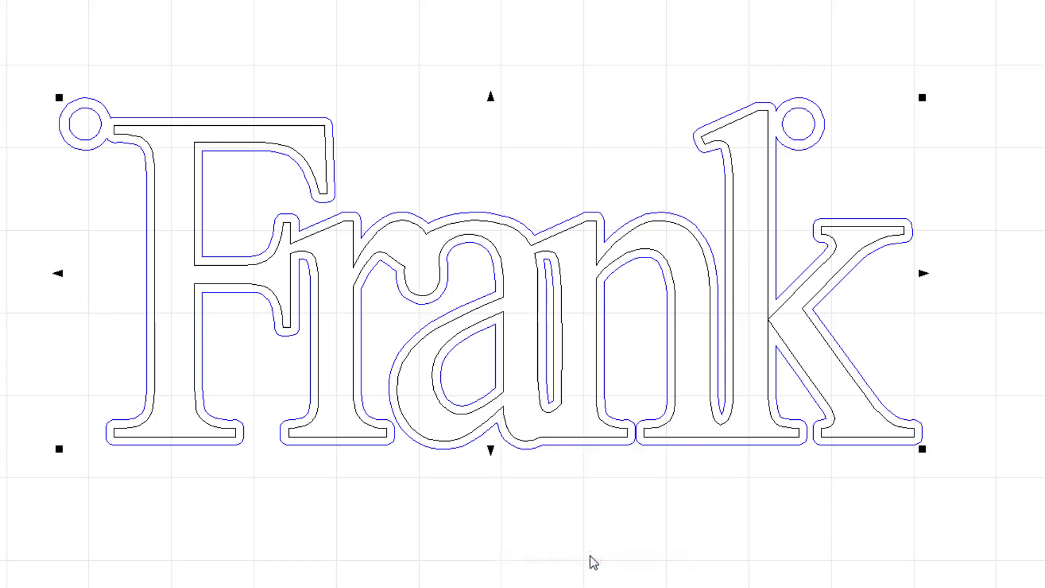
click(772, 567)
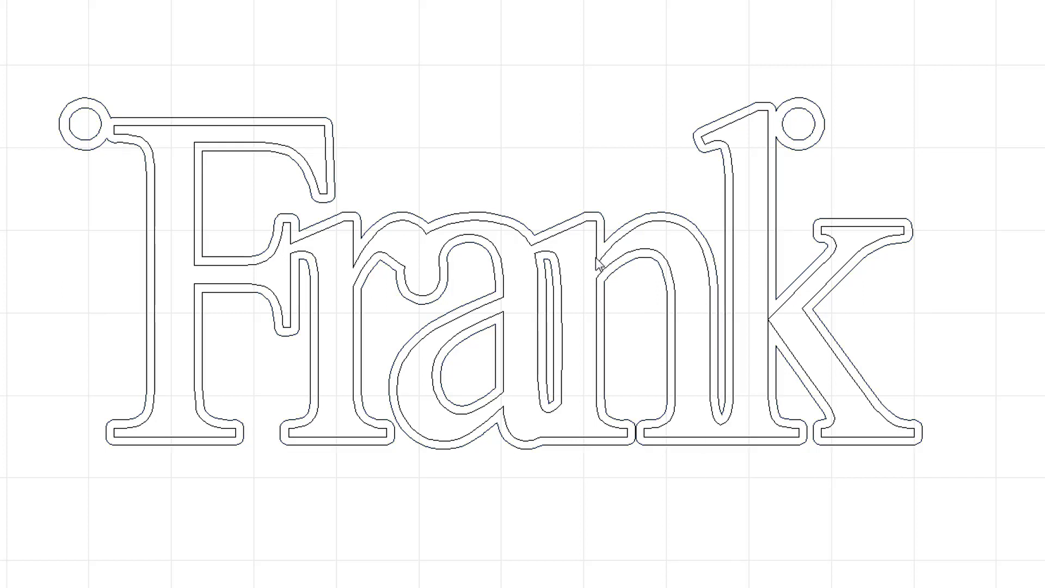
Select the original letter outlines, including the inner contours of the letter a, and combine them into one polygon
click(289, 128)
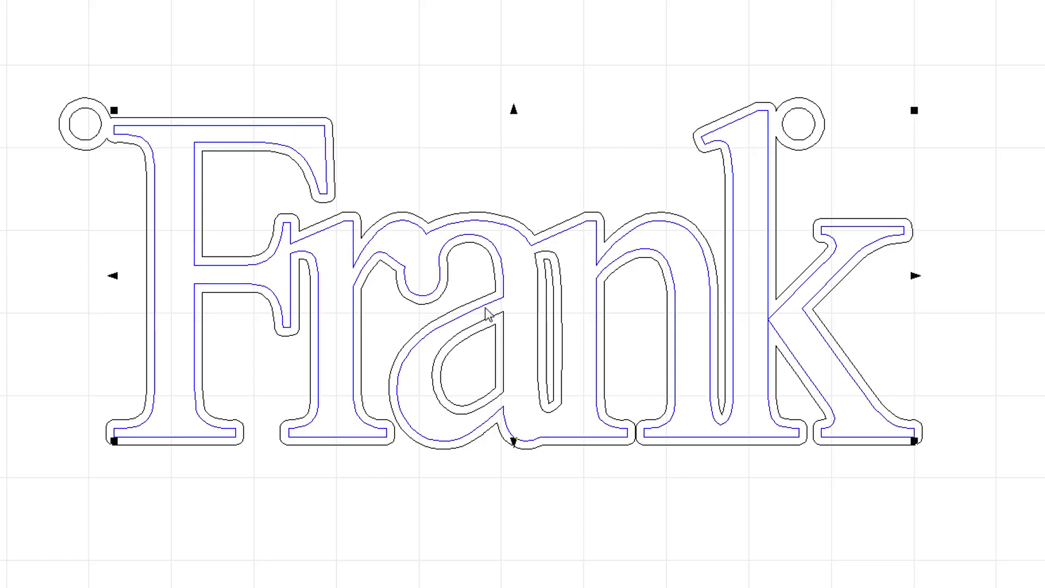
click(504, 318)
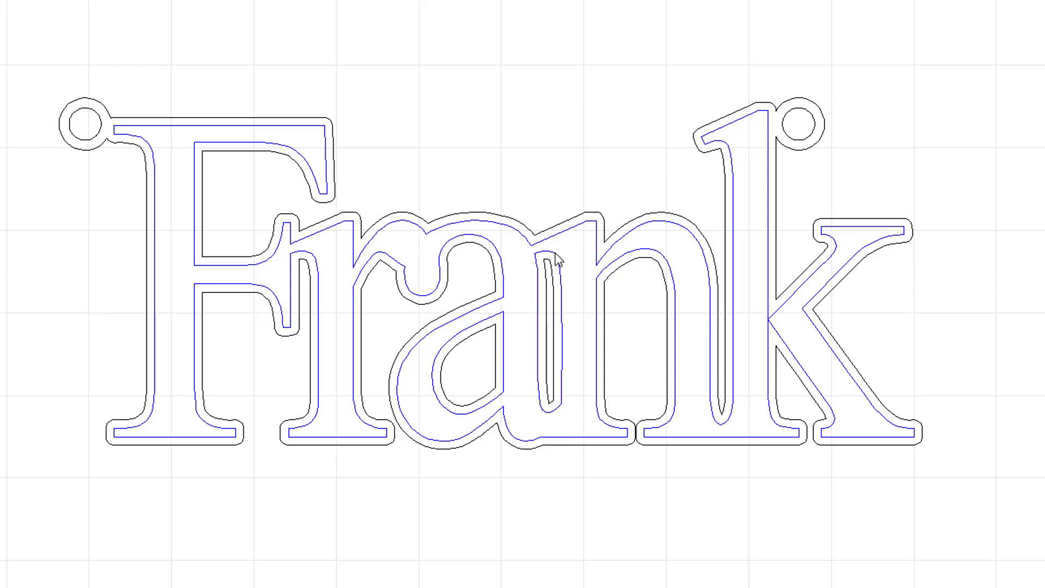
right_click(555, 255)
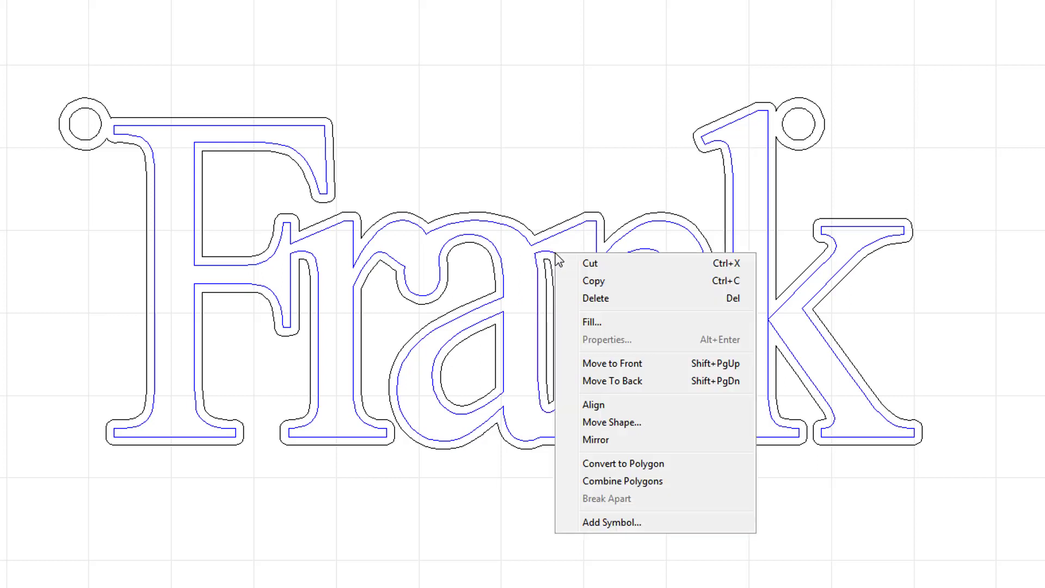
click(626, 481)
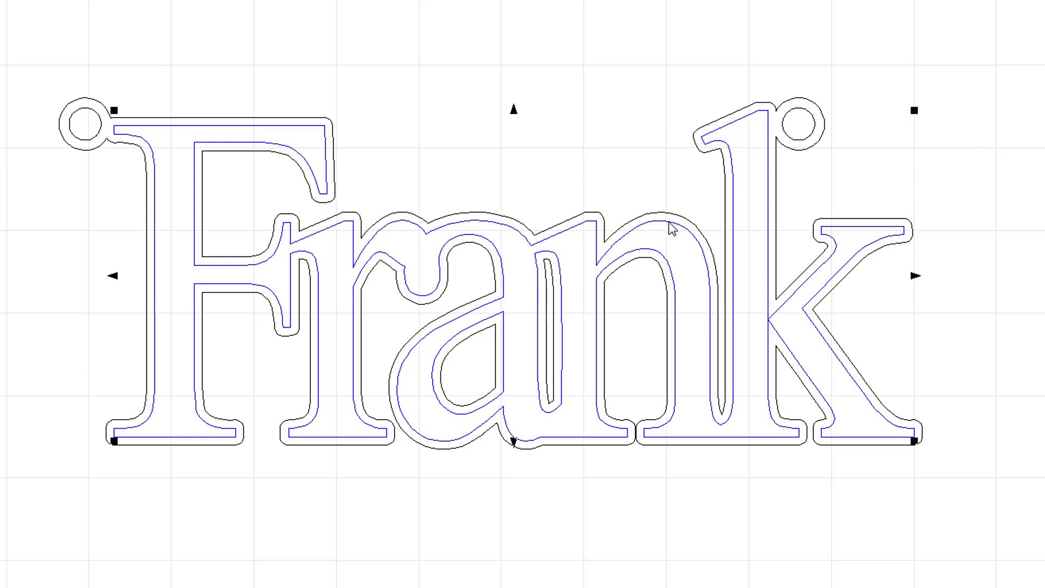
Fill the combined letter polygon of the name with a contour fill at a pitch of 0.025
click(358, 96)
click(307, 134)
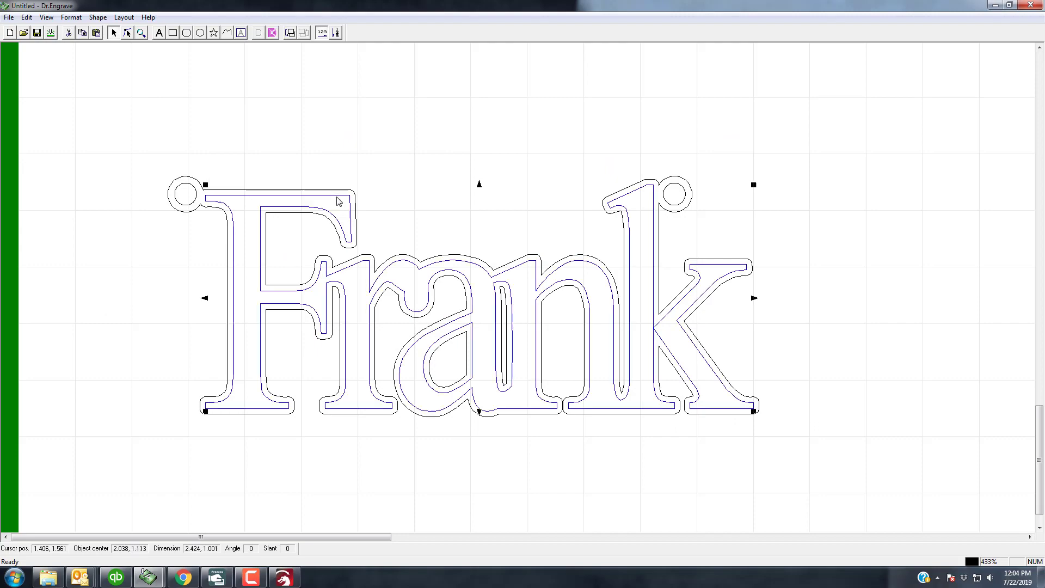
click(272, 33)
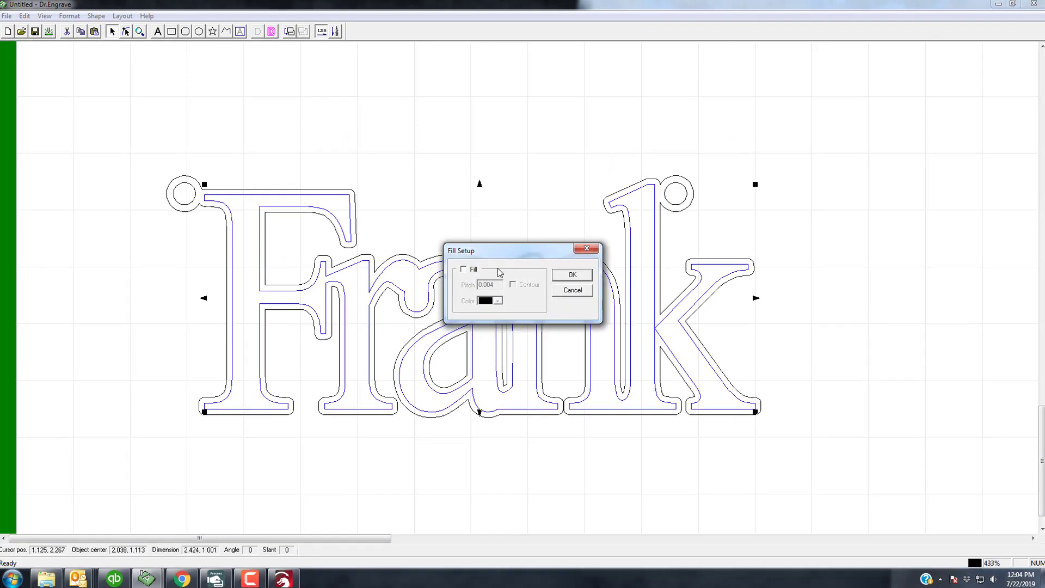
click(464, 269)
click(498, 284)
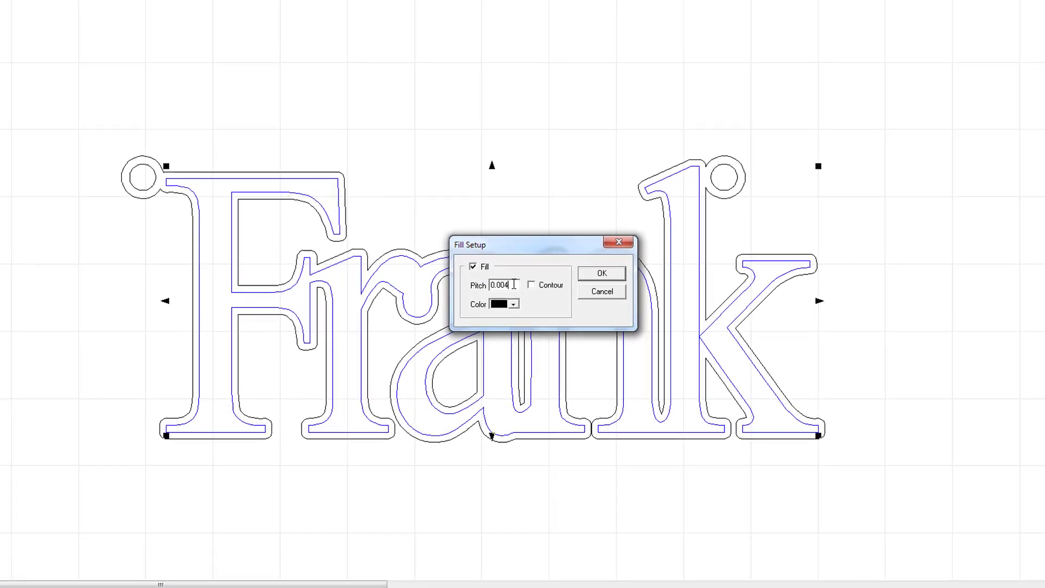
drag(513, 283, 500, 285)
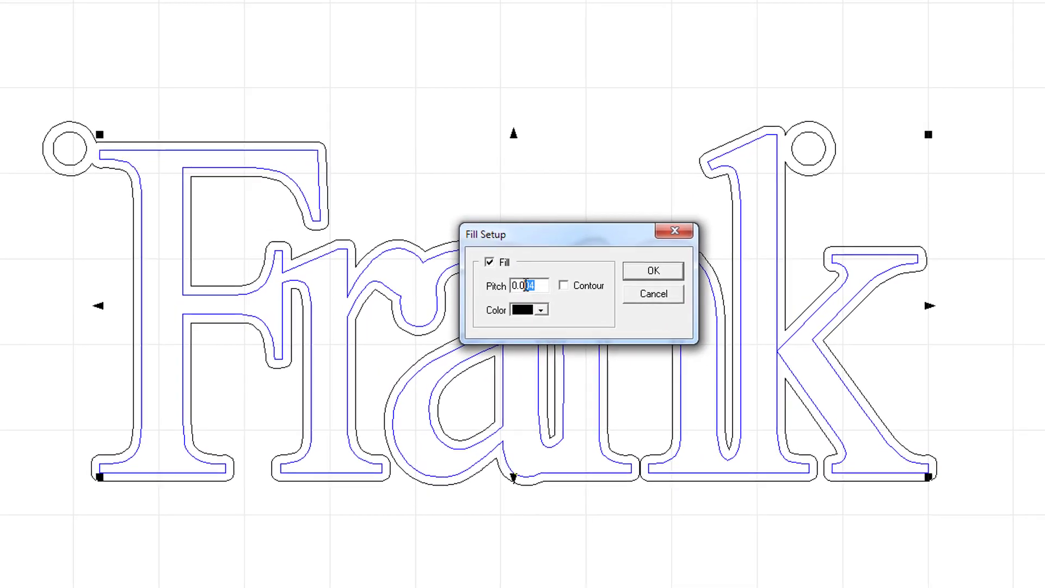
text(25)
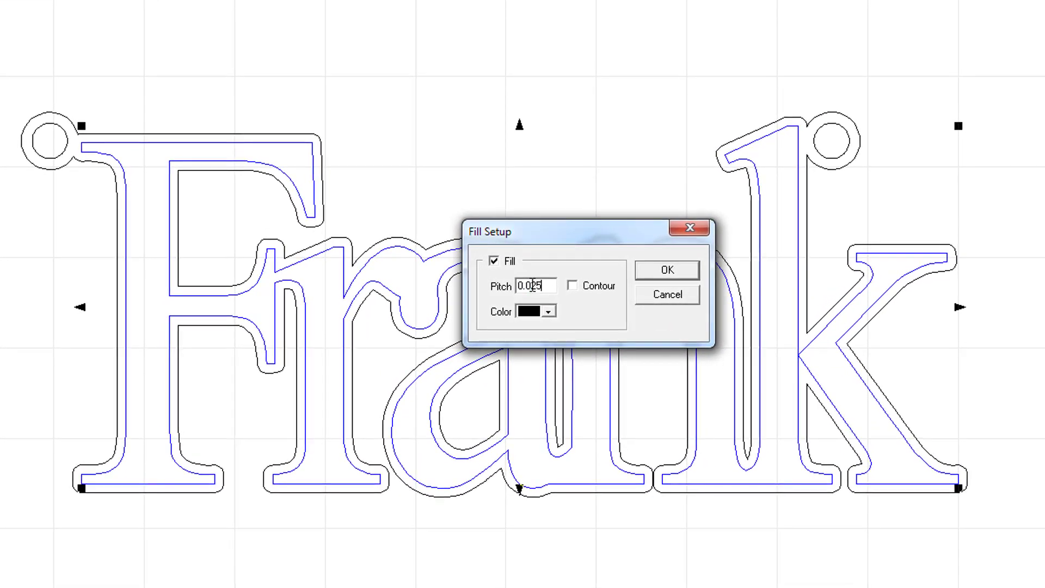
click(583, 287)
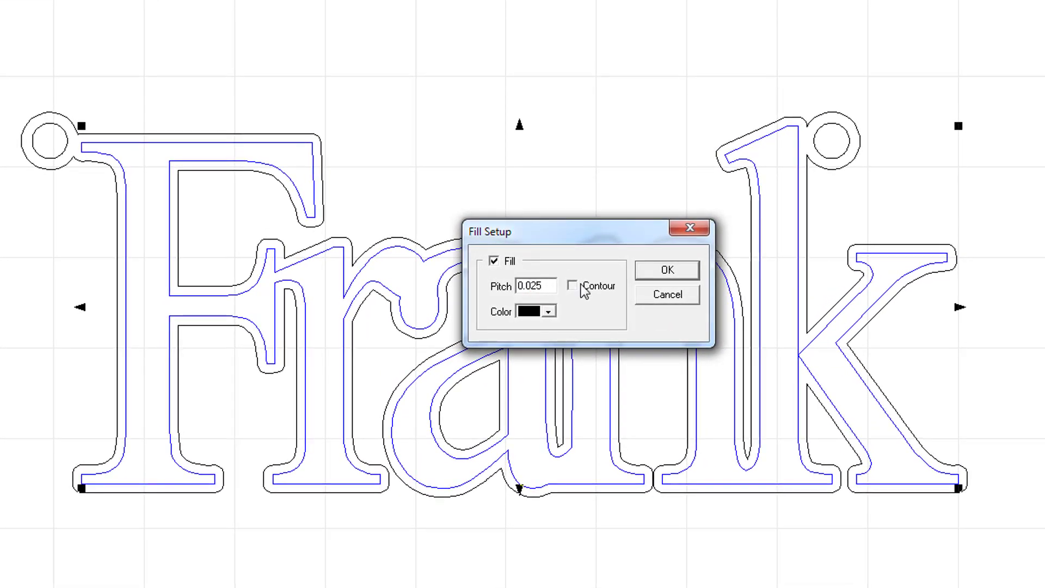
click(656, 271)
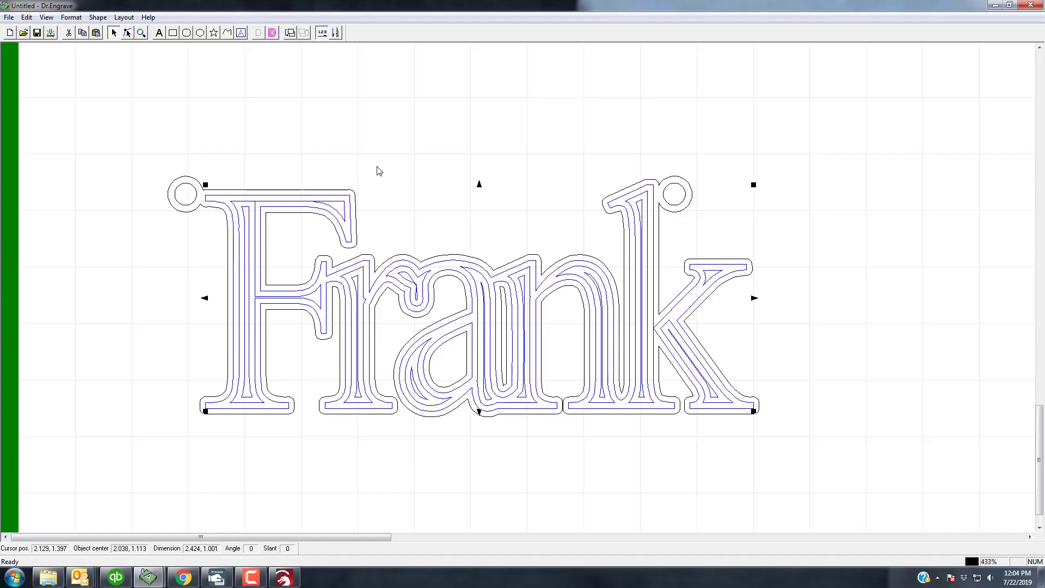
Tighten the letter polygon's contour fill by setting its pitch to 0.01
click(272, 33)
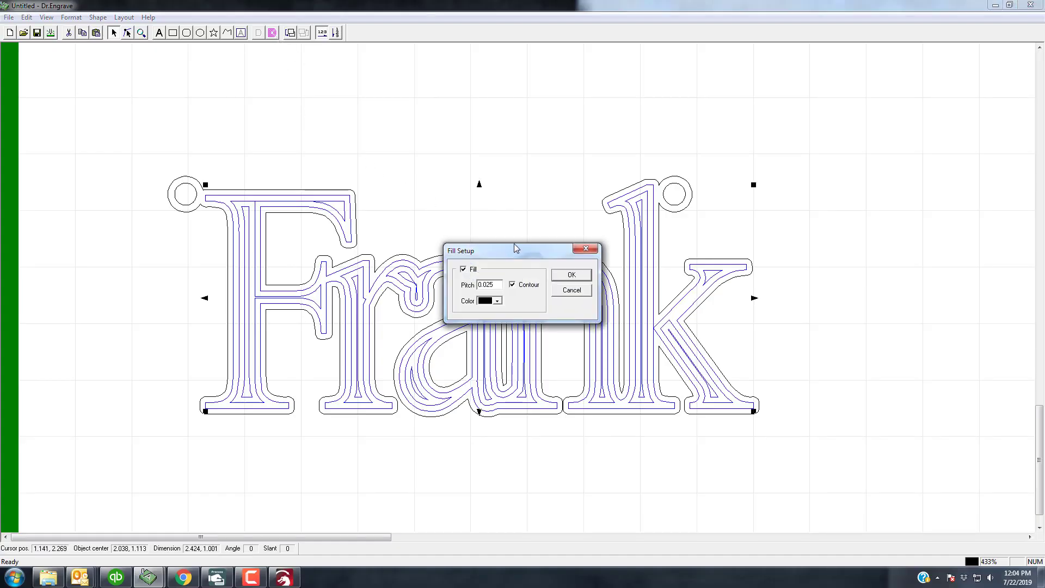
drag(516, 248, 522, 123)
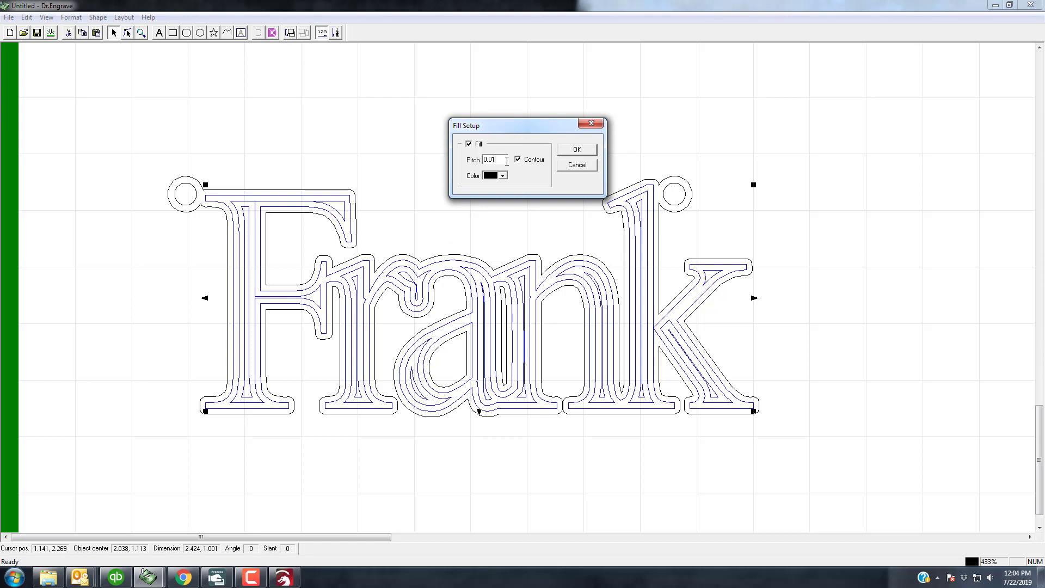
click(576, 149)
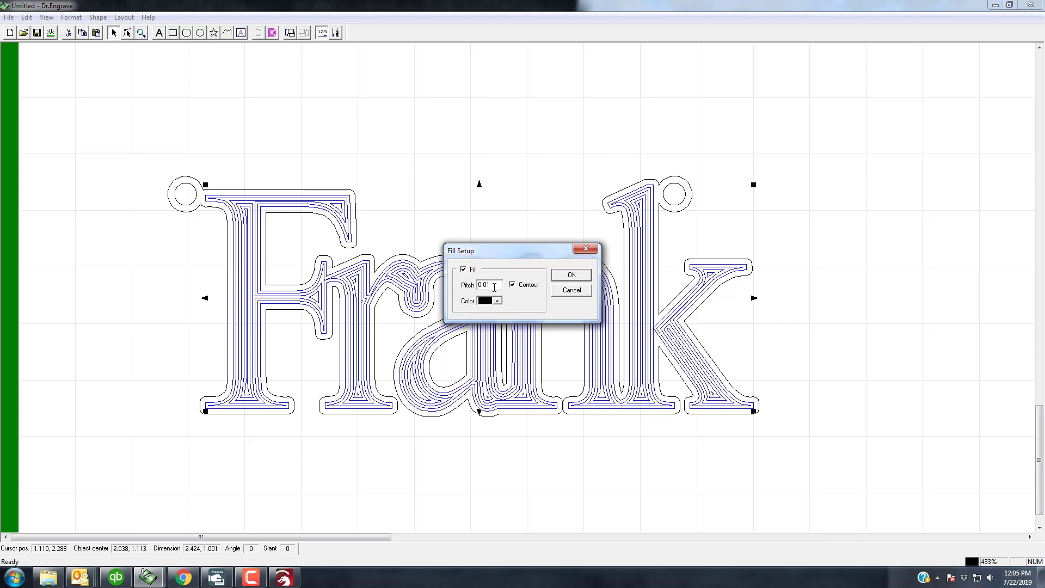
click(570, 275)
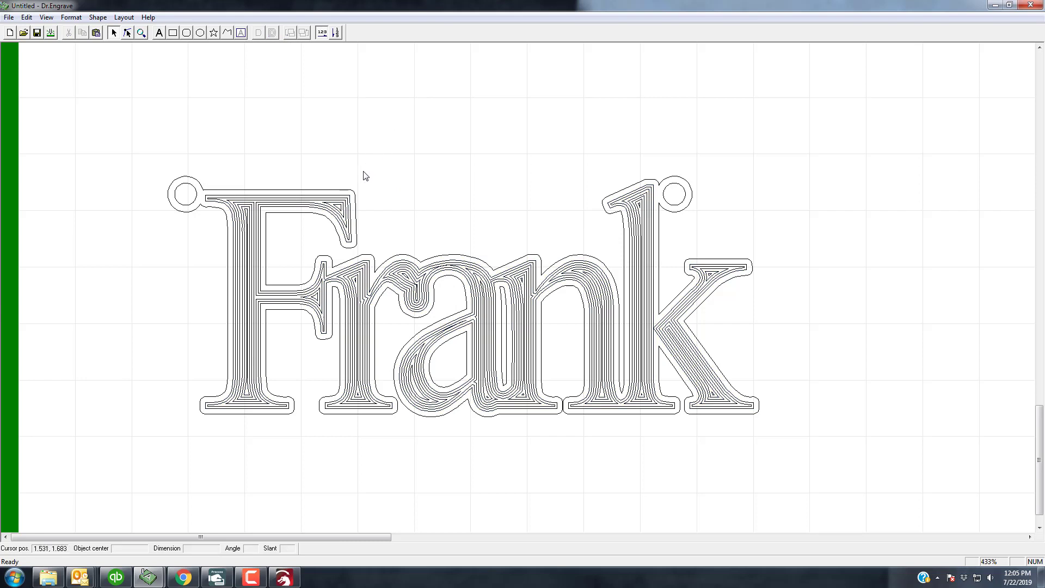
Set the colour of the outer cutout polygon with the hanging rings to red
click(354, 192)
right_click(353, 192)
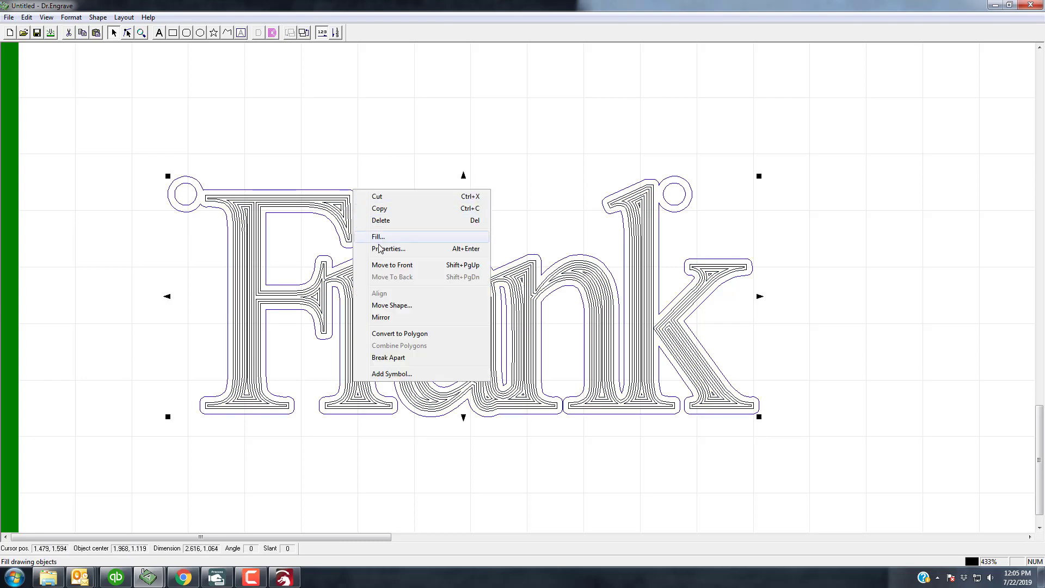
click(415, 245)
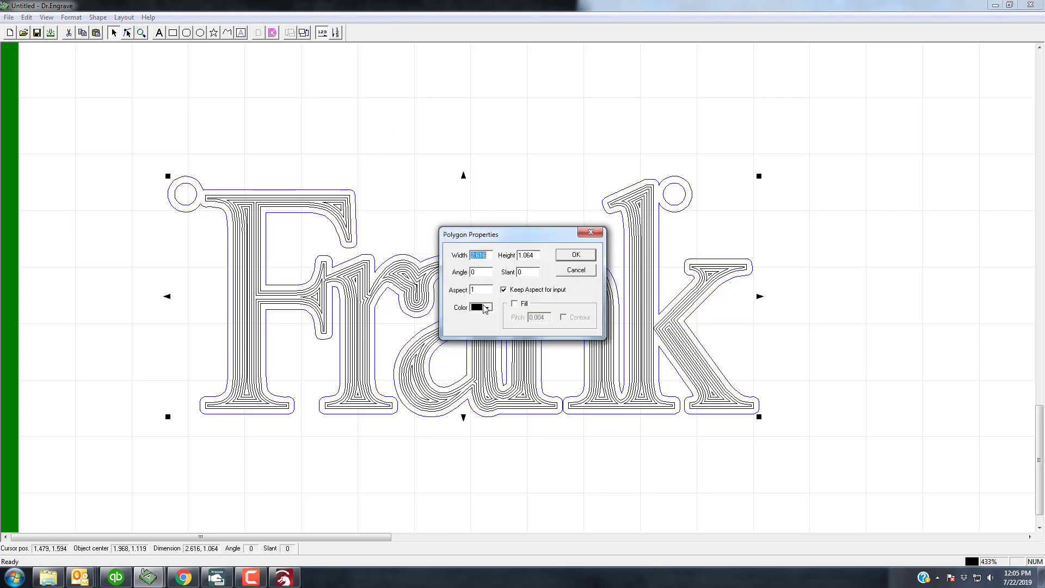
click(486, 307)
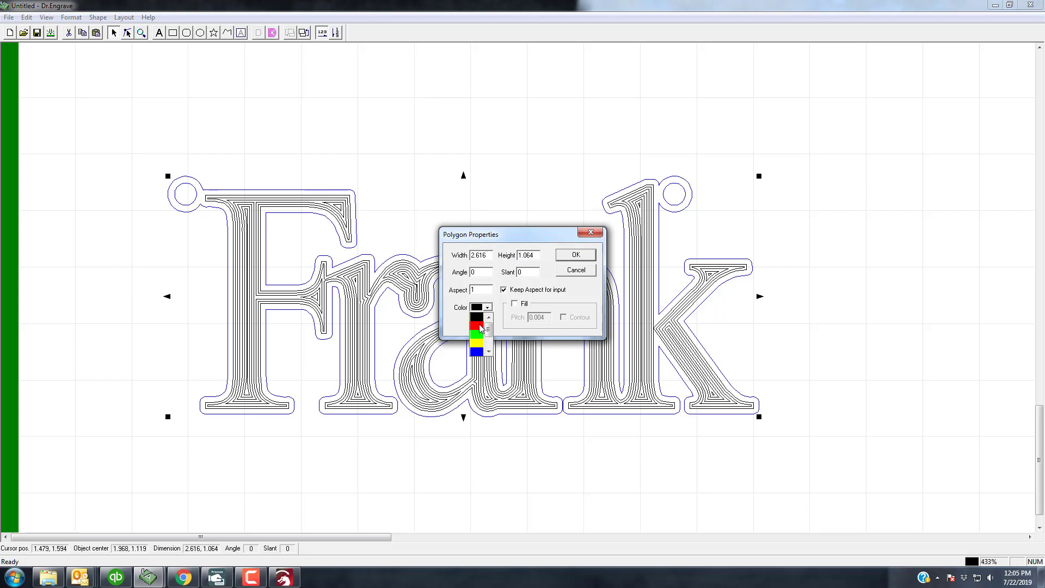
click(477, 326)
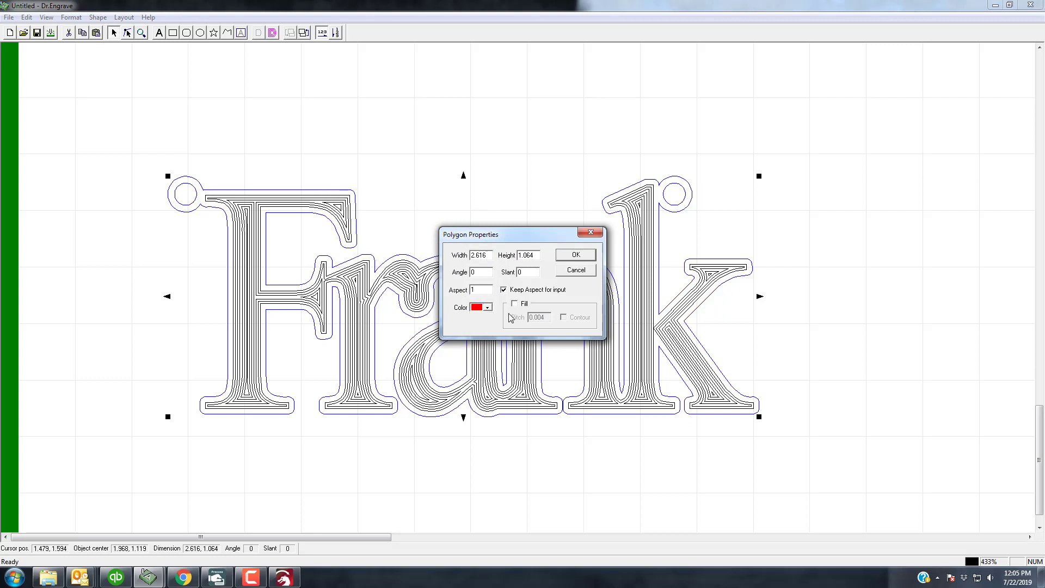
click(572, 259)
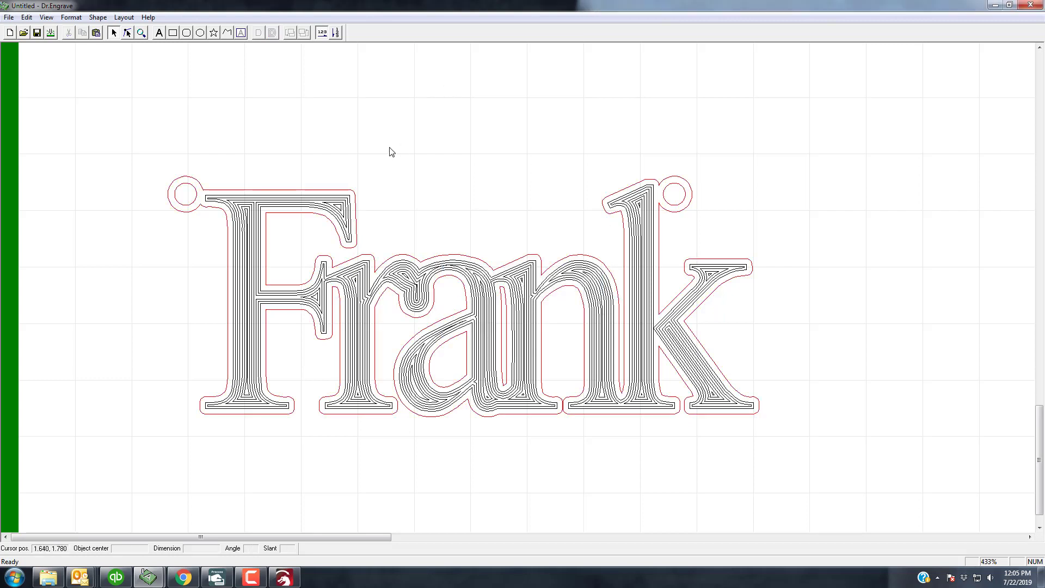
Show the whole page, select the filled letters and cutout together, and move them close to the page's lower-left corner
click(44, 18)
click(56, 42)
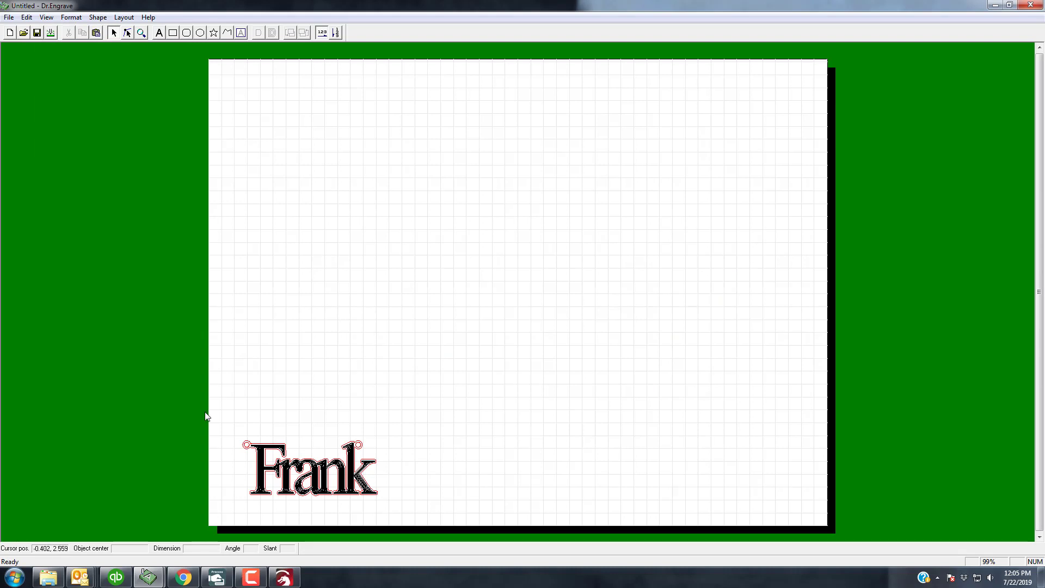
drag(189, 394, 410, 530)
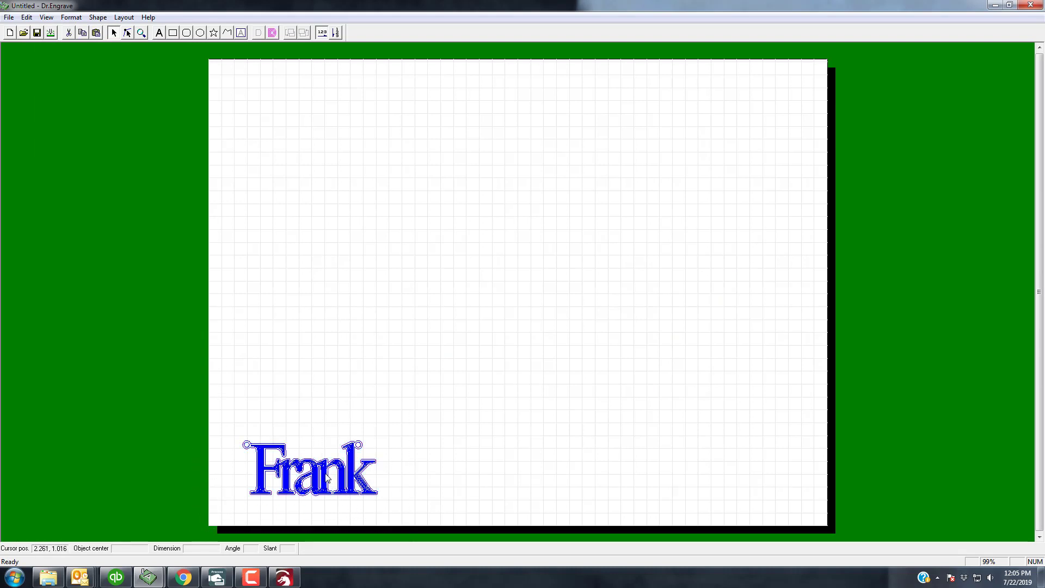
drag(326, 478, 300, 504)
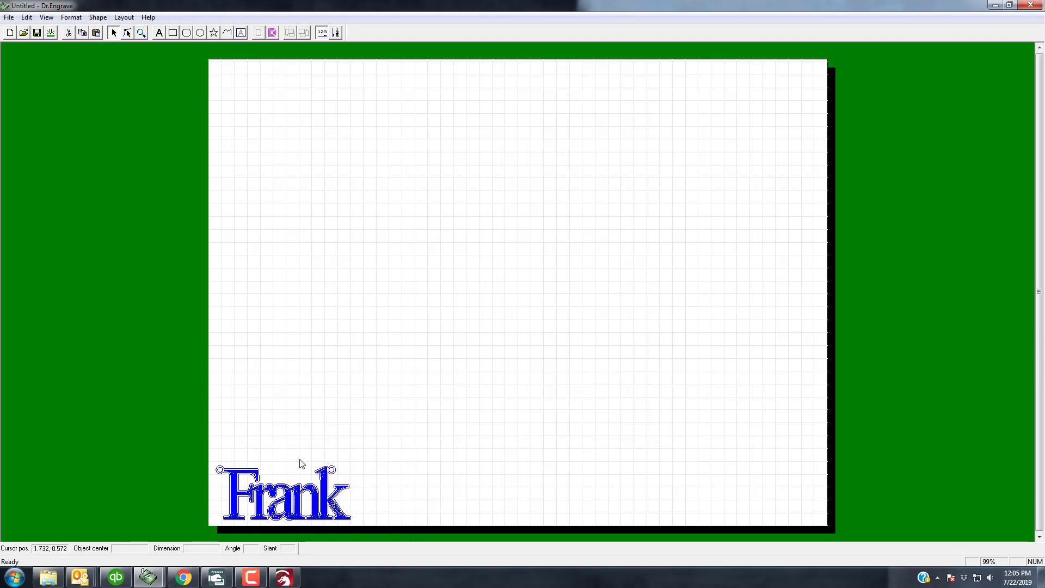
click(303, 420)
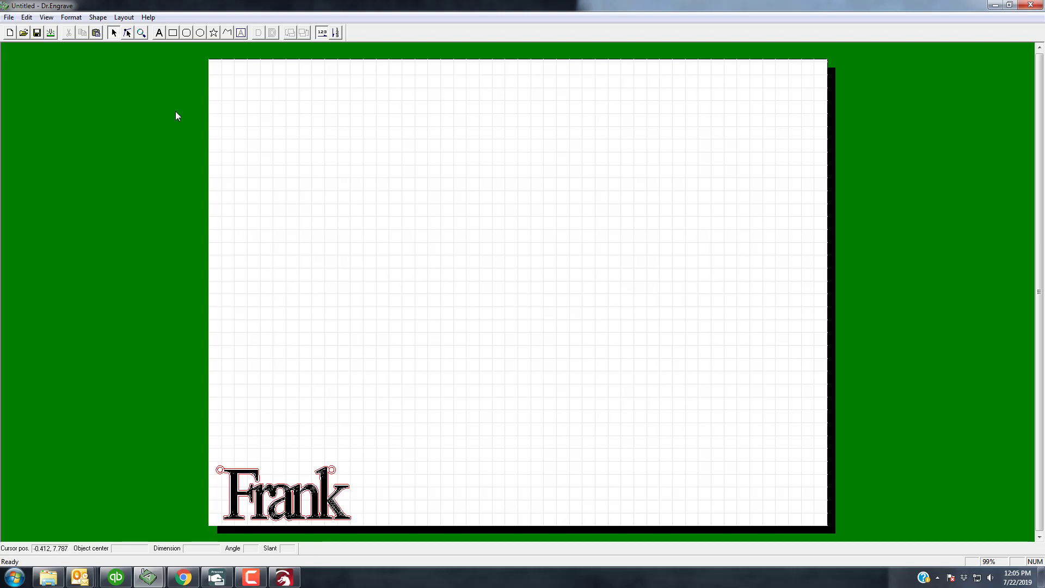